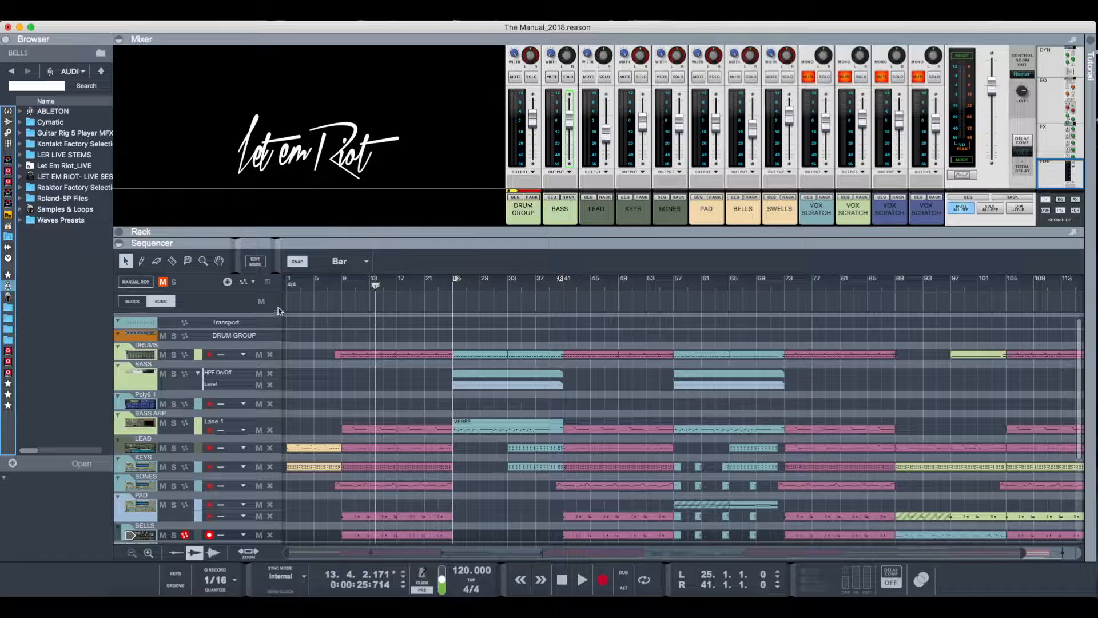
- Play the song from bar 1 through the start of the verse while looking over the arrangement, and stop playback
left_click(287, 289)
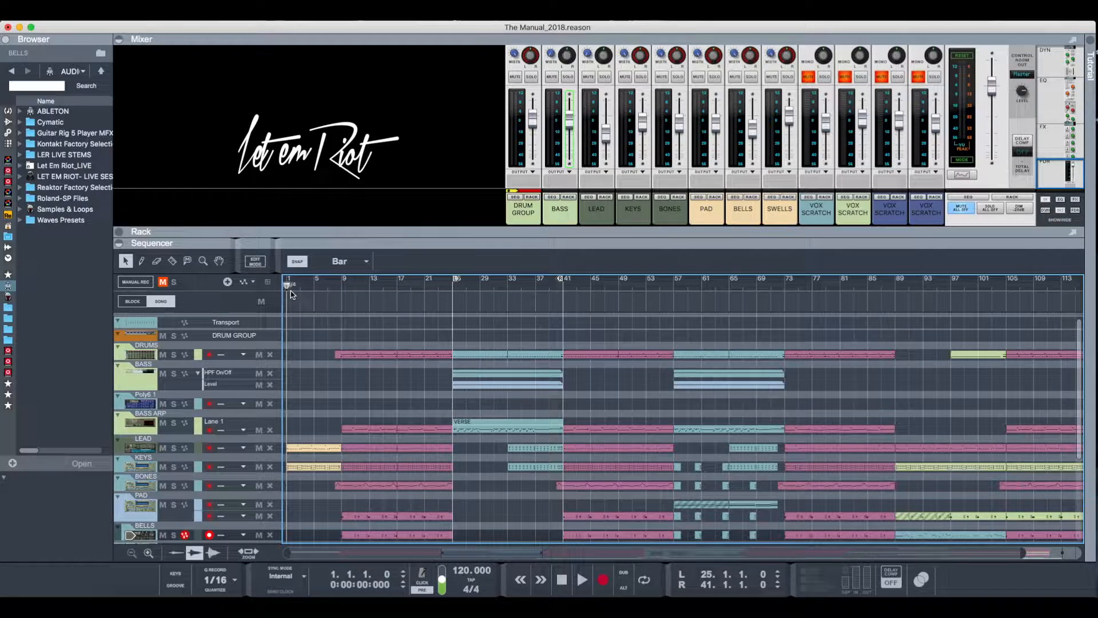
key("space")
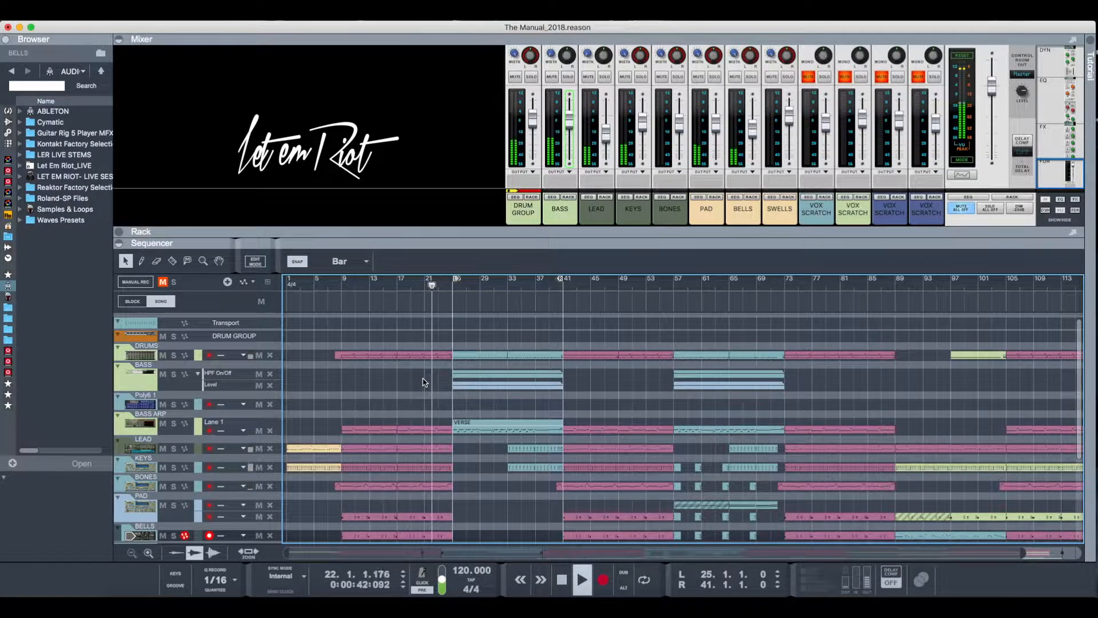
scroll(425, 382, "right", 3)
scroll(424, 382, "down", 2)
scroll(425, 382, "down", 1)
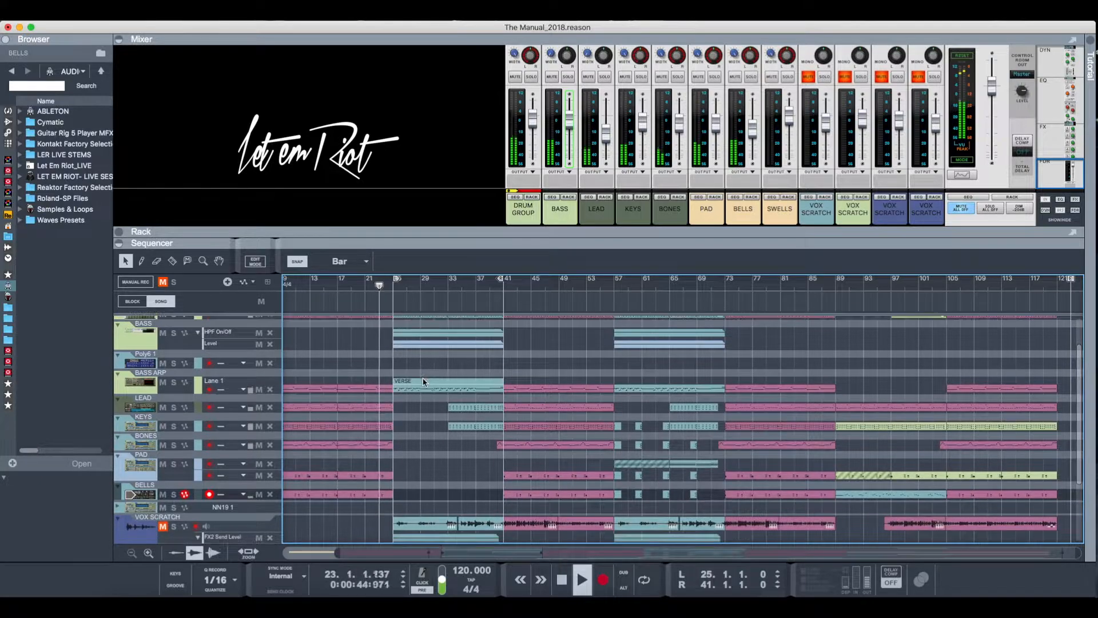
scroll(425, 382, "left", 2)
scroll(424, 382, "down", 1)
scroll(424, 382, "up", 1)
scroll(424, 382, "left", 1)
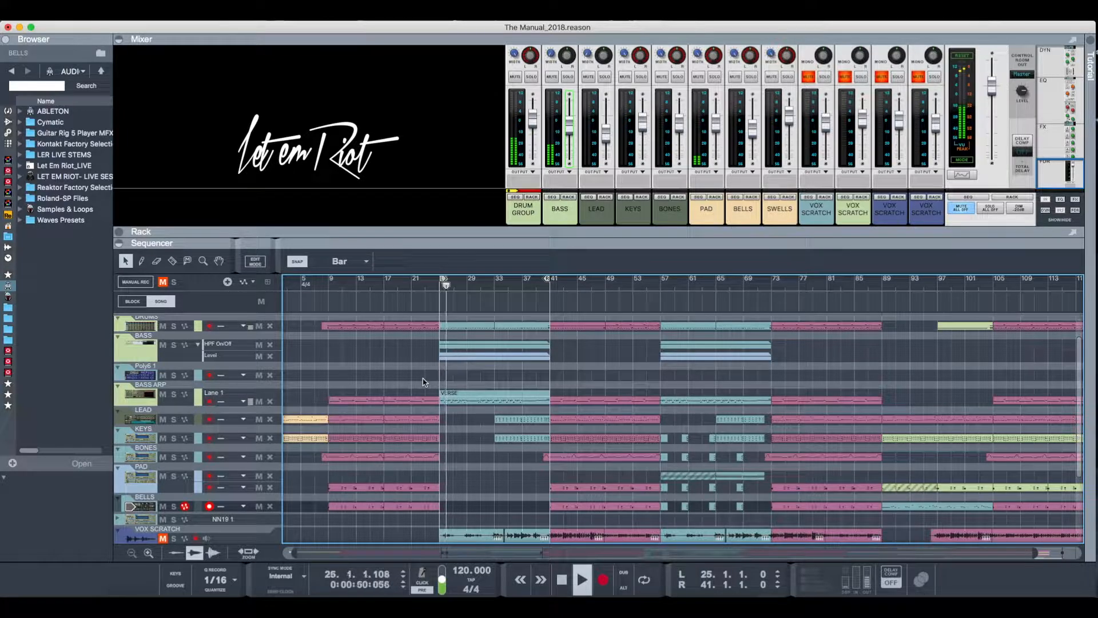
key("space")
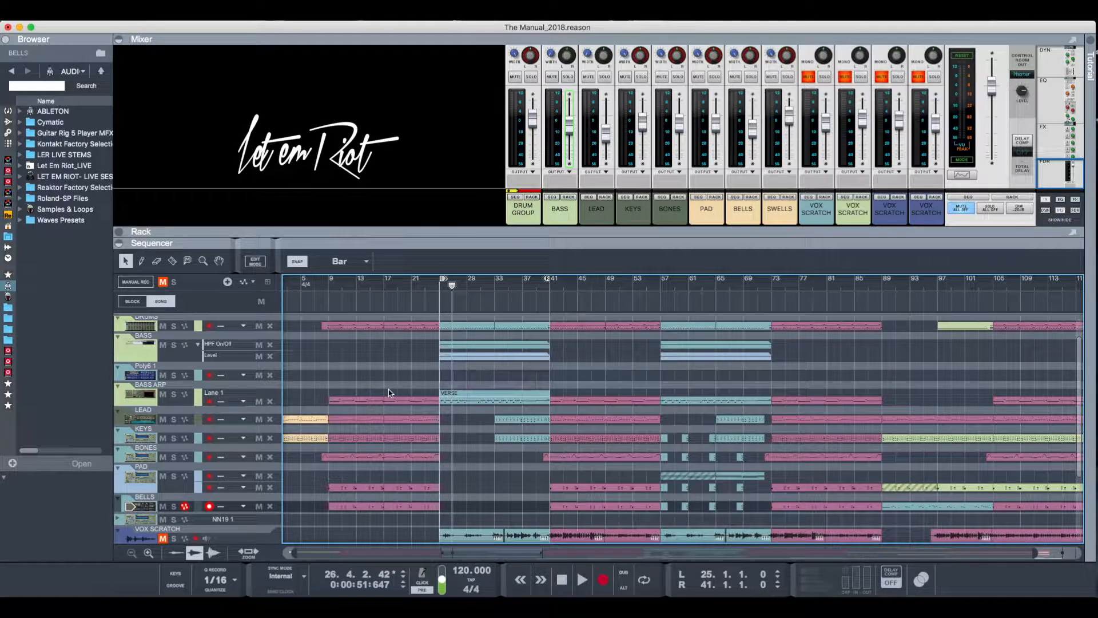
- Examine the arrangement of the drum, bass, synth and vocal tracks across the song's sections in the sequencer
scroll(388, 393, "left", 2)
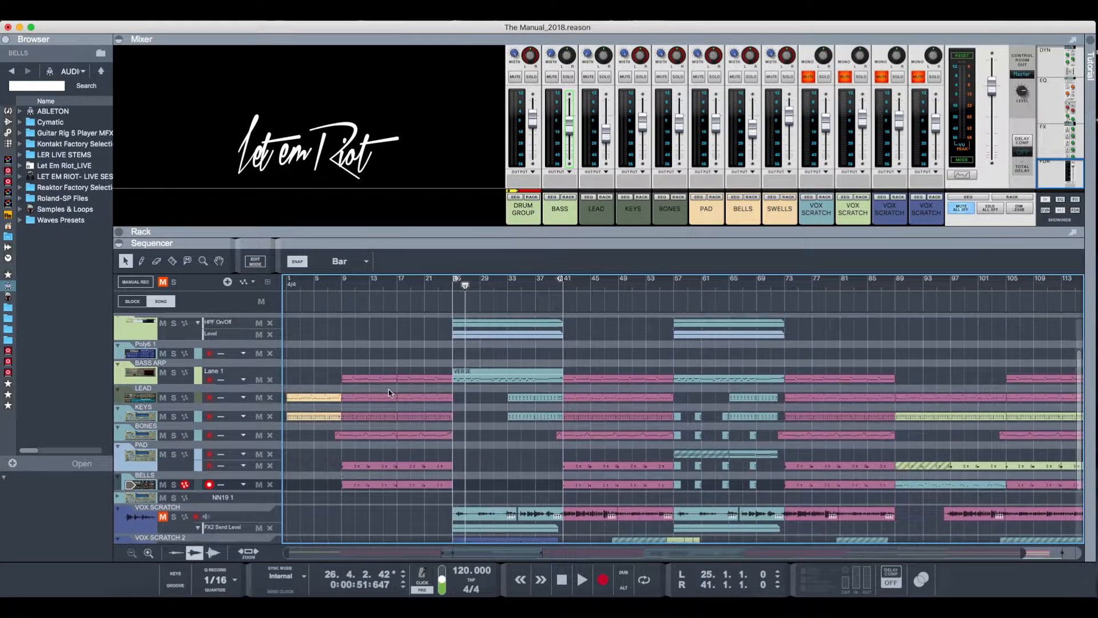
scroll(388, 393, "up", 2)
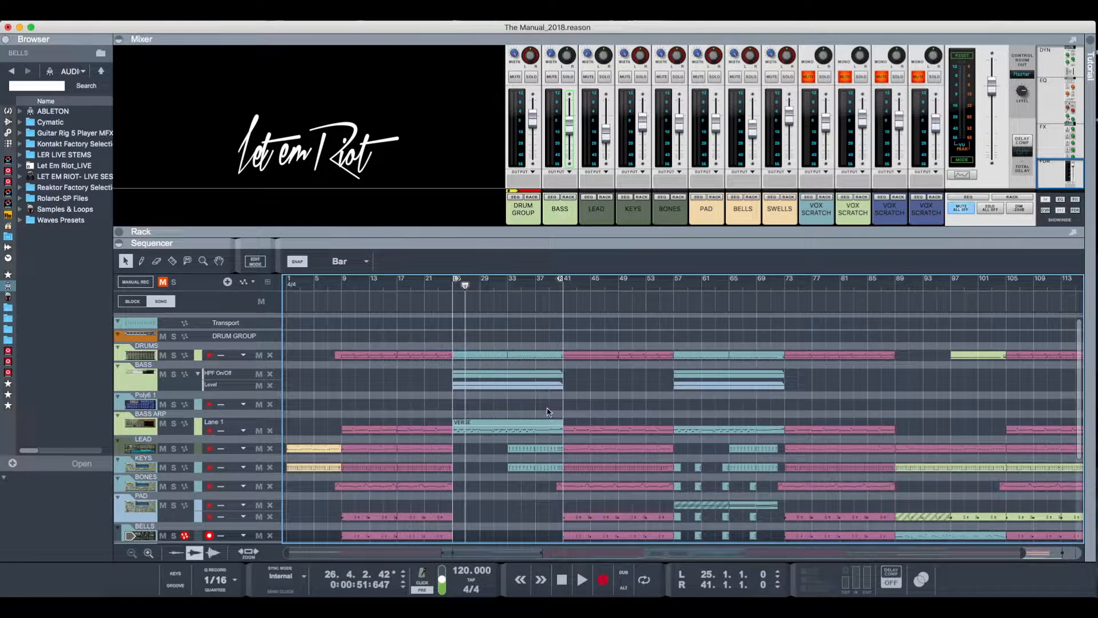
scroll(543, 405, "down", 2)
scroll(543, 405, "up", 2)
scroll(543, 431, "down", 1)
scroll(543, 431, "down", 3)
scroll(544, 431, "up", 3)
scroll(543, 431, "down", 5)
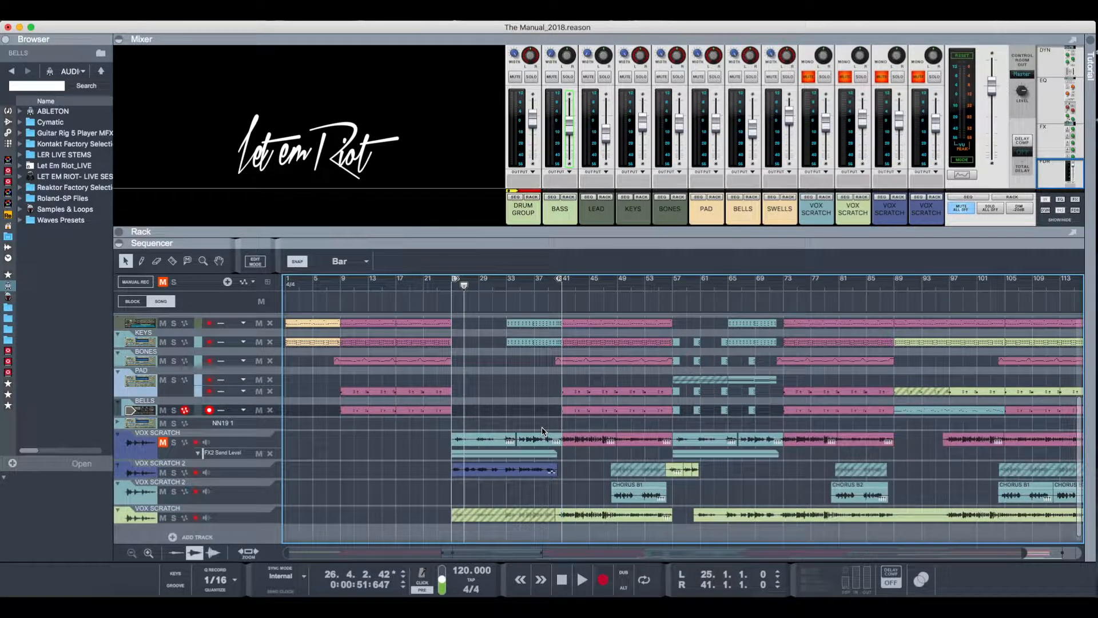
scroll(432, 456, "up", 2)
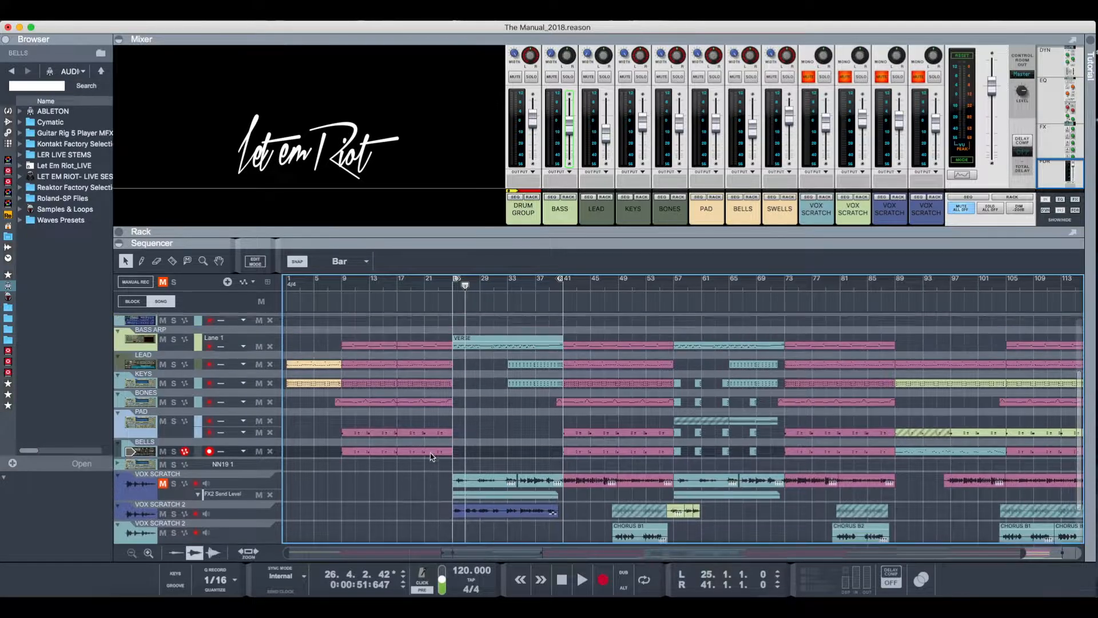
scroll(432, 456, "up", 4)
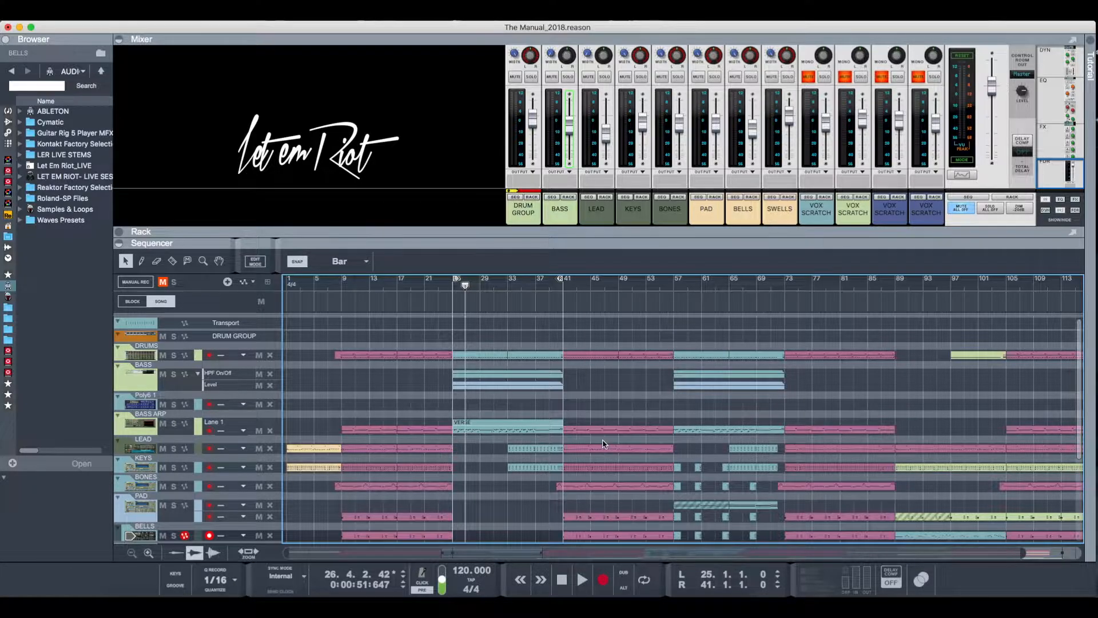
scroll(605, 444, "down", 5)
scroll(602, 444, "down", 4)
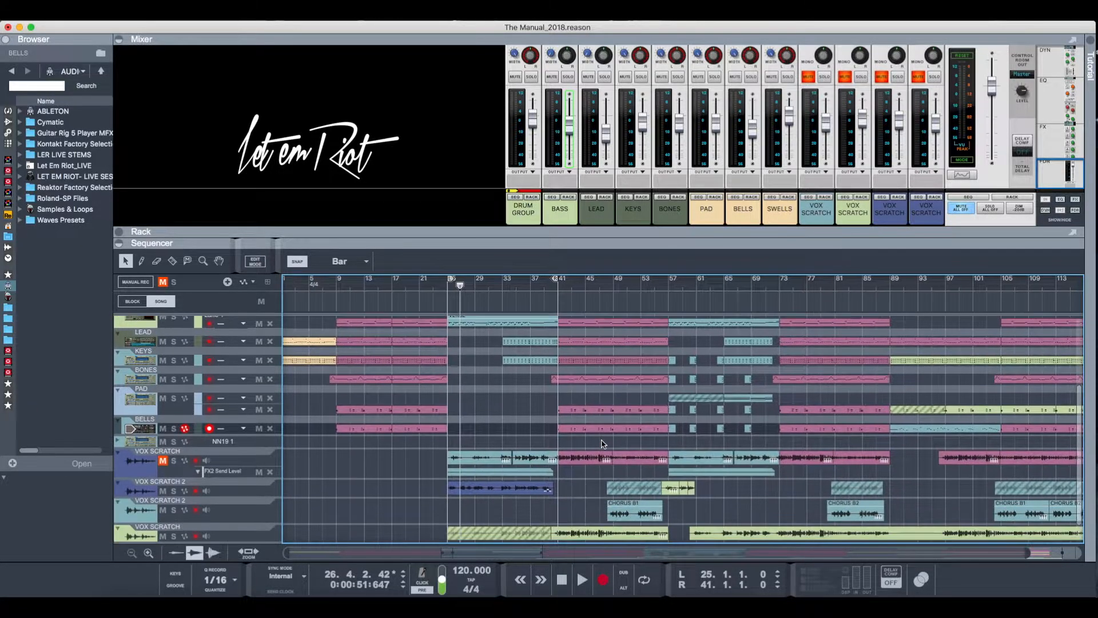
scroll(601, 444, "up", 4)
scroll(601, 444, "up", 5)
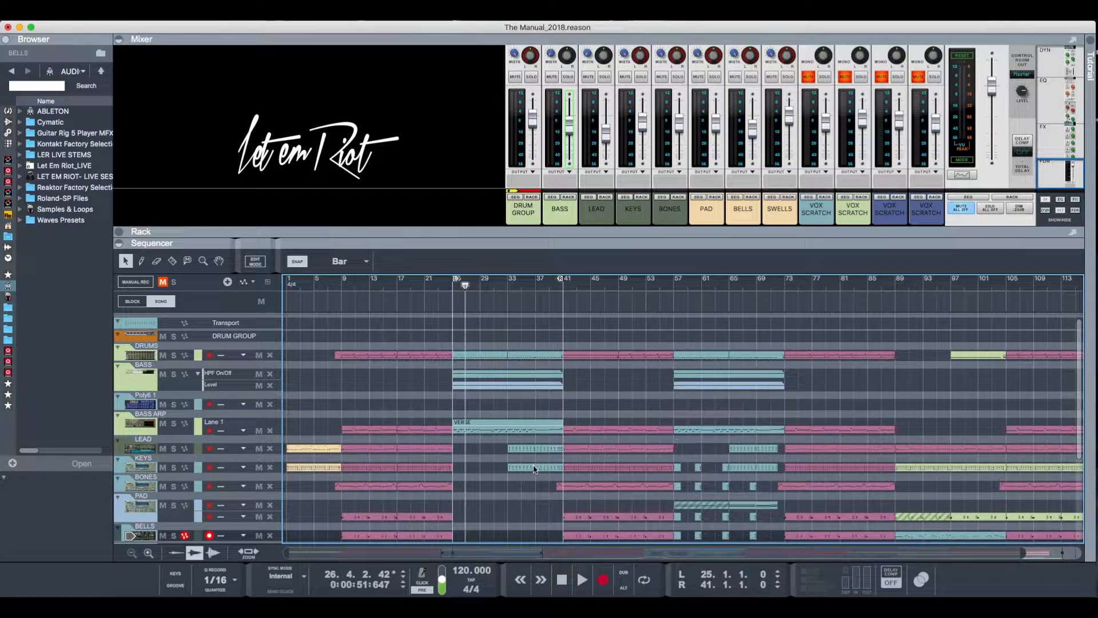
scroll(534, 458, "down", 3)
scroll(534, 469, "up", 5)
scroll(421, 479, "down", 5)
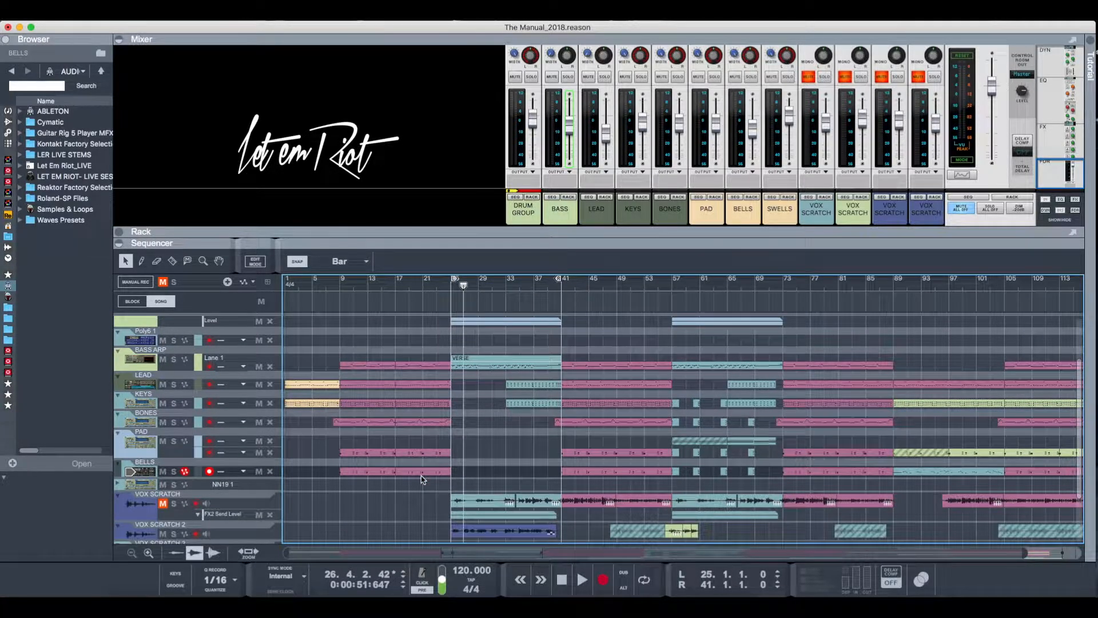
scroll(421, 480, "up", 5)
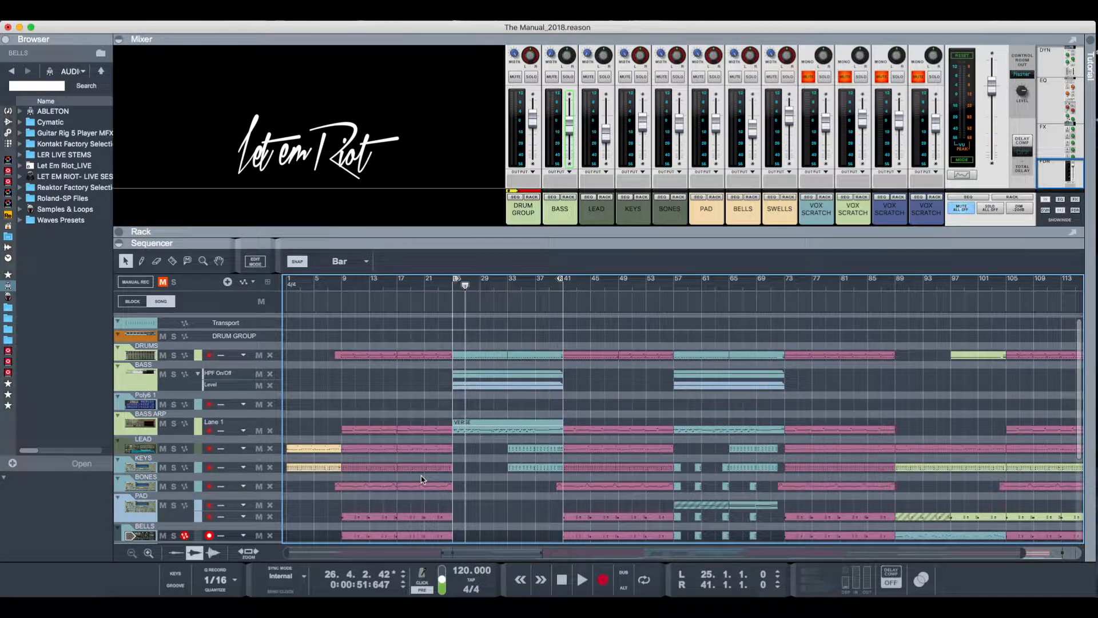
scroll(421, 480, "down", 8)
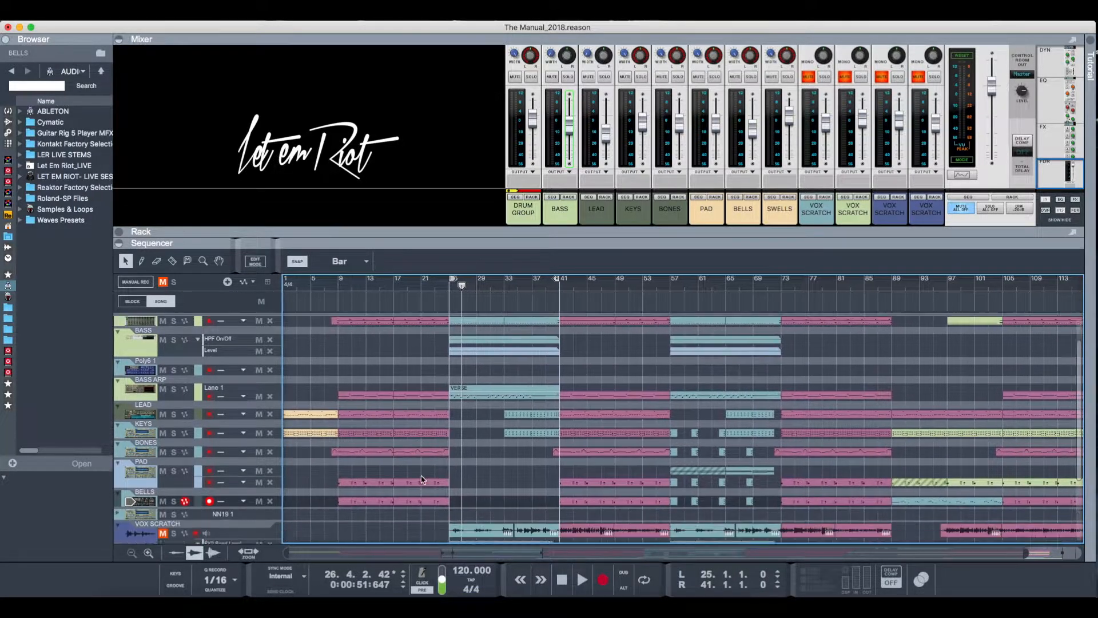
scroll(421, 480, "up", 8)
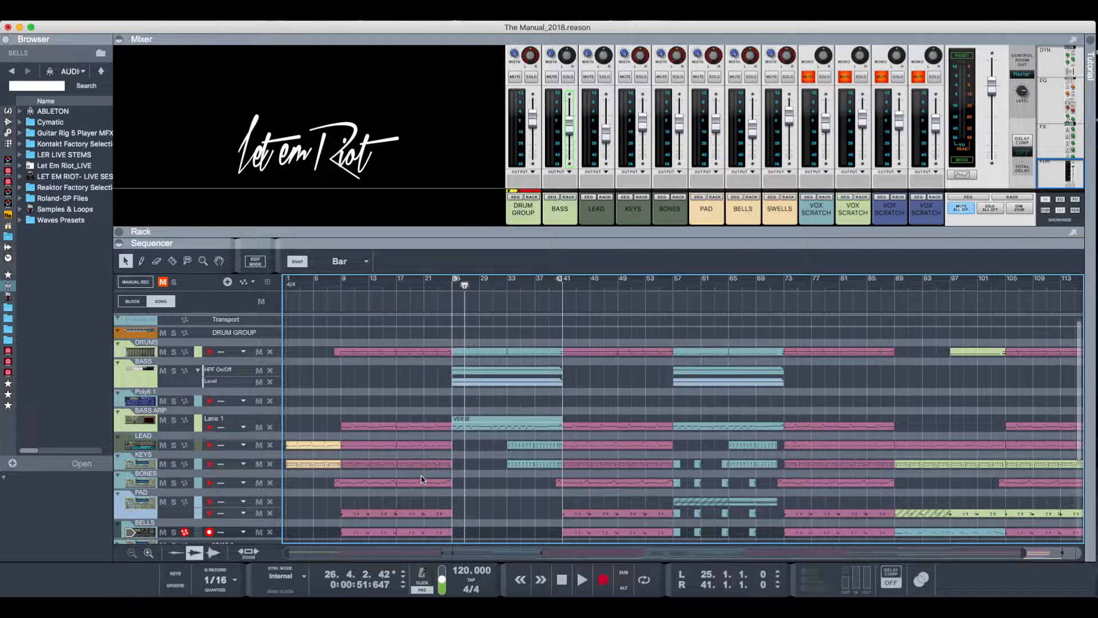
scroll(422, 480, "down", 3)
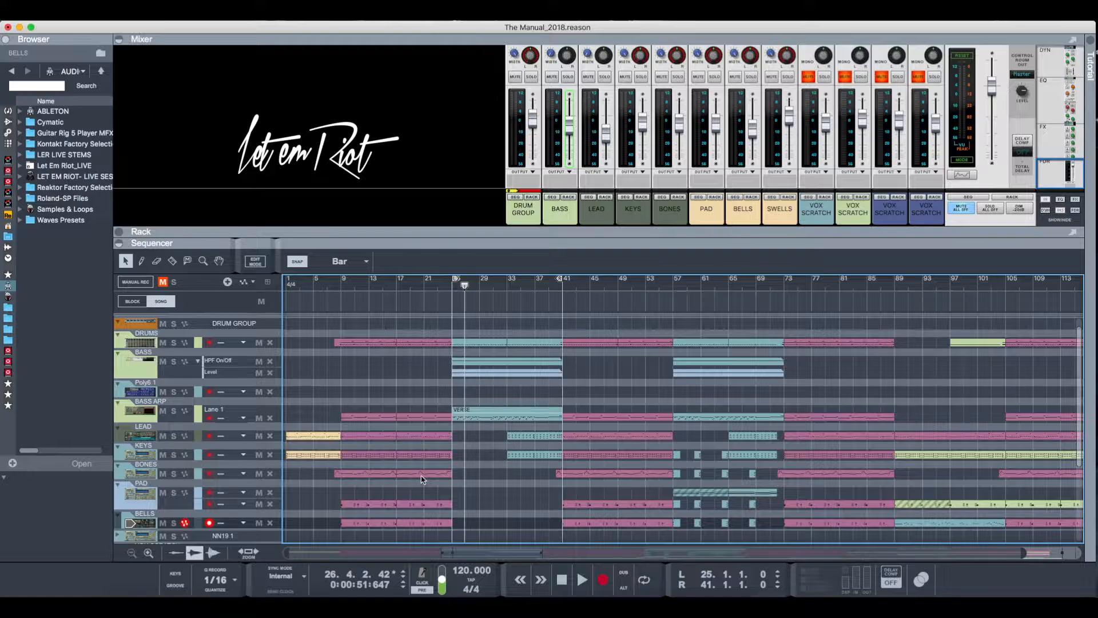
scroll(422, 480, "up", 3)
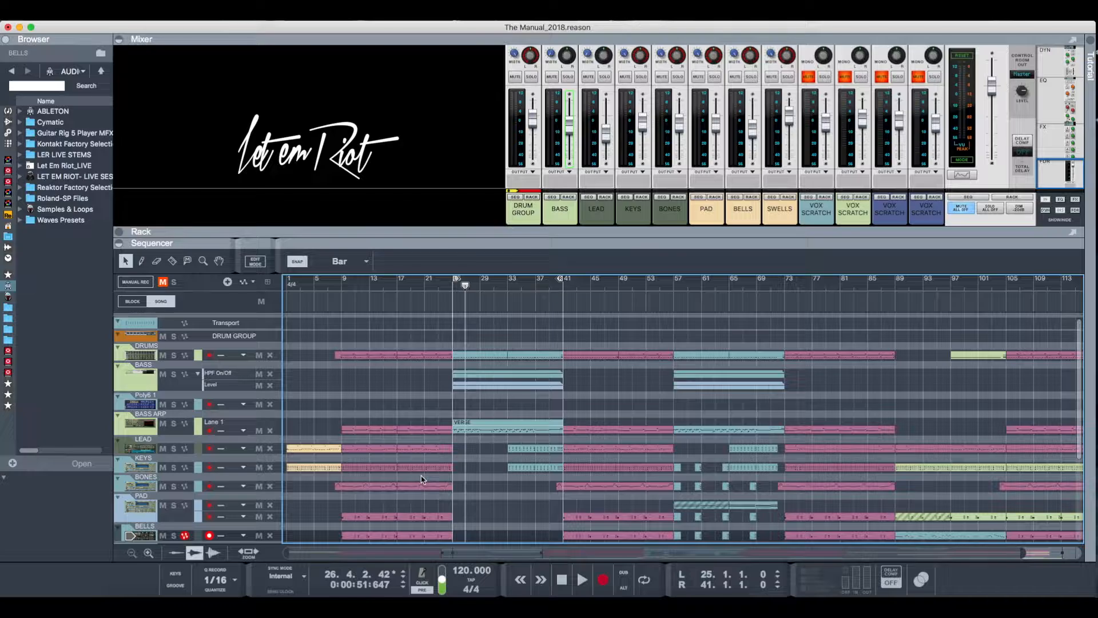
scroll(399, 446, "down", 5)
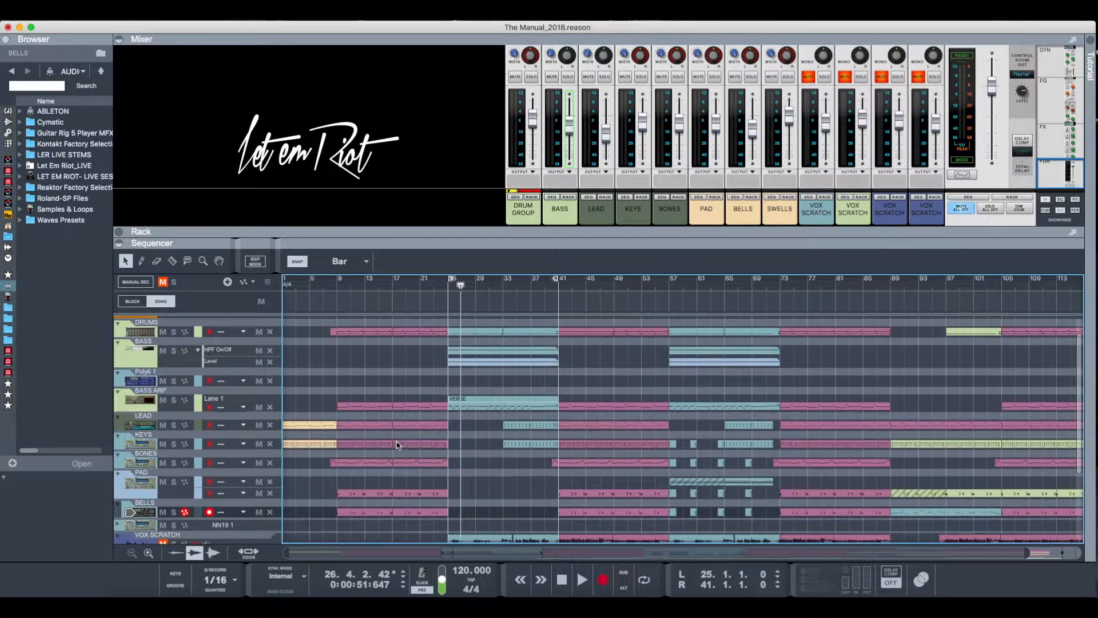
scroll(399, 445, "up", 6)
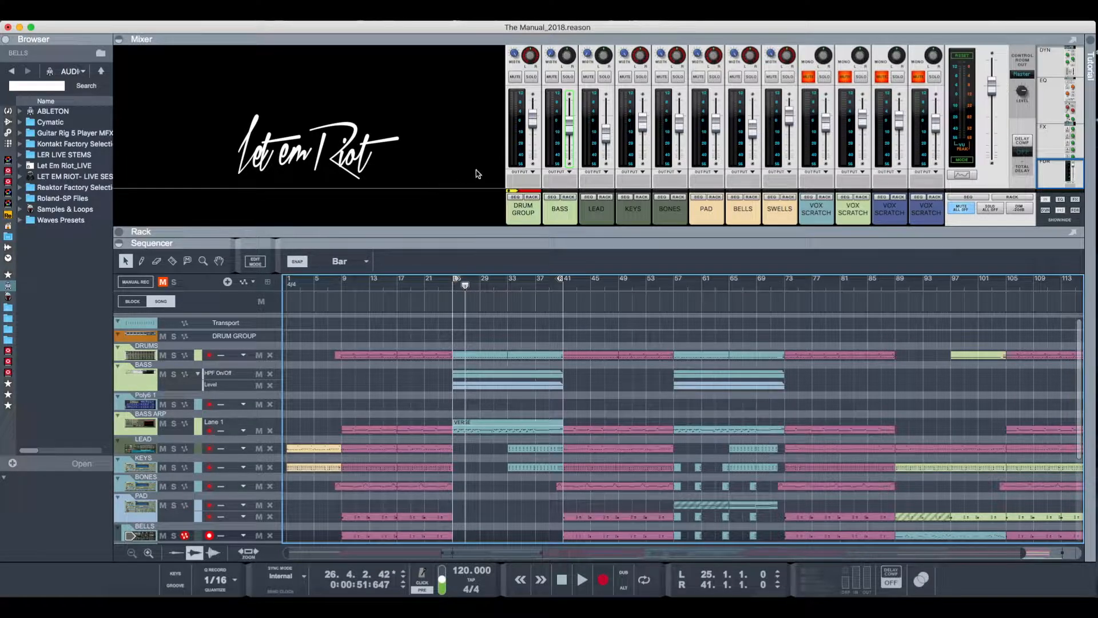
scroll(467, 427, "down", 5)
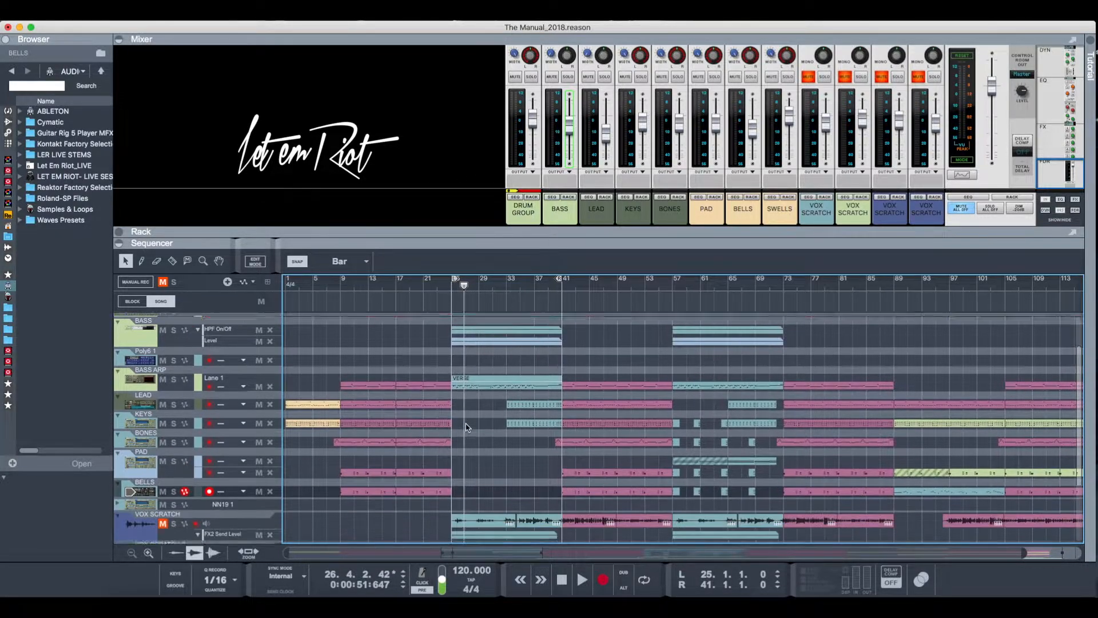
scroll(467, 426, "up", 5)
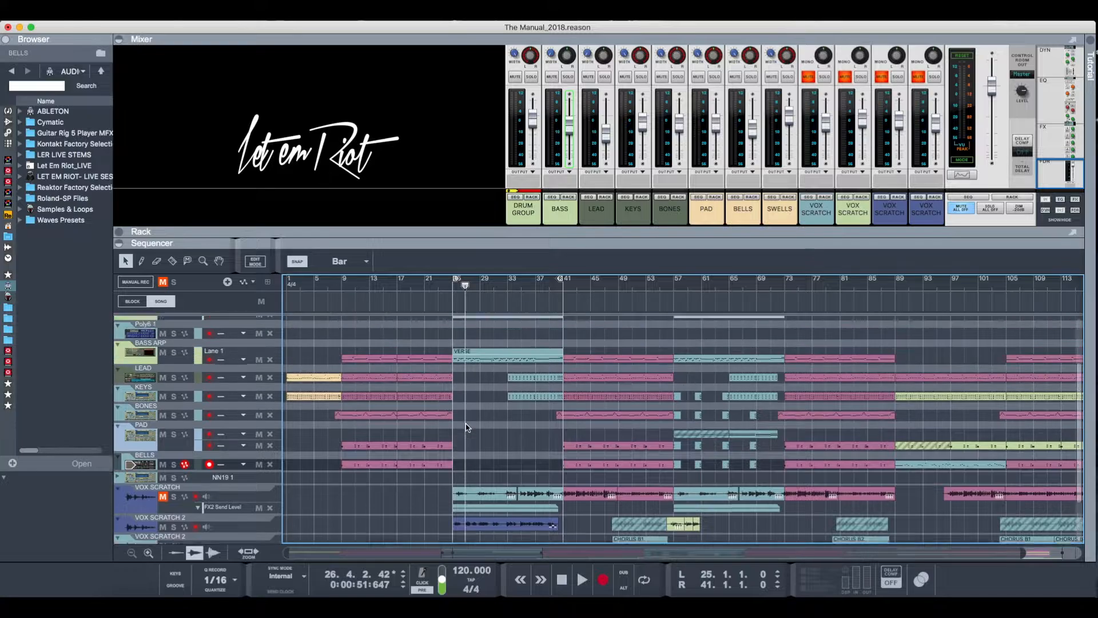
scroll(625, 416, "down", 3)
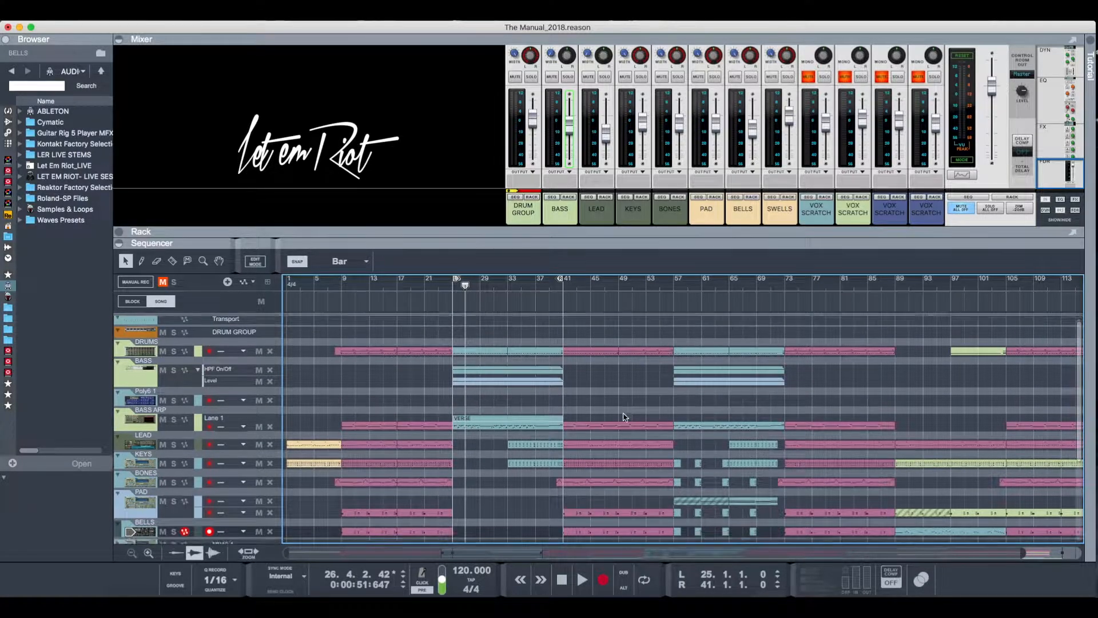
scroll(624, 417, "down", 1)
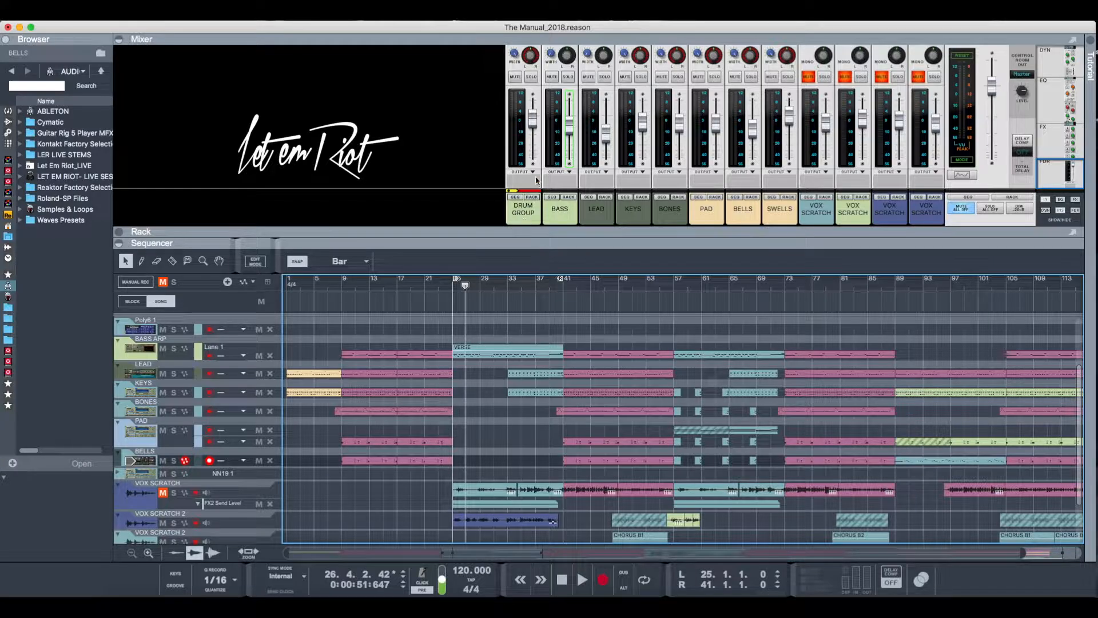
- Show the DRUM GROUP channel in the rack and examine its effects, mixer, EQs, compressors and Redrum
left_click(530, 199)
scroll(259, 409, "down", 10)
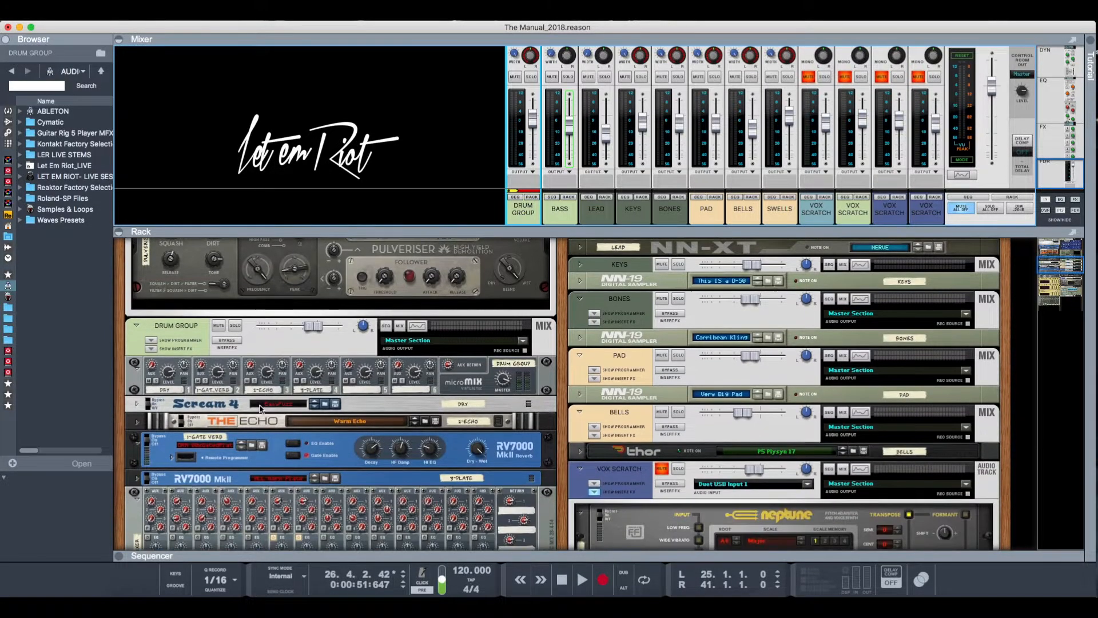
scroll(260, 409, "up", 5)
scroll(259, 408, "down", 9)
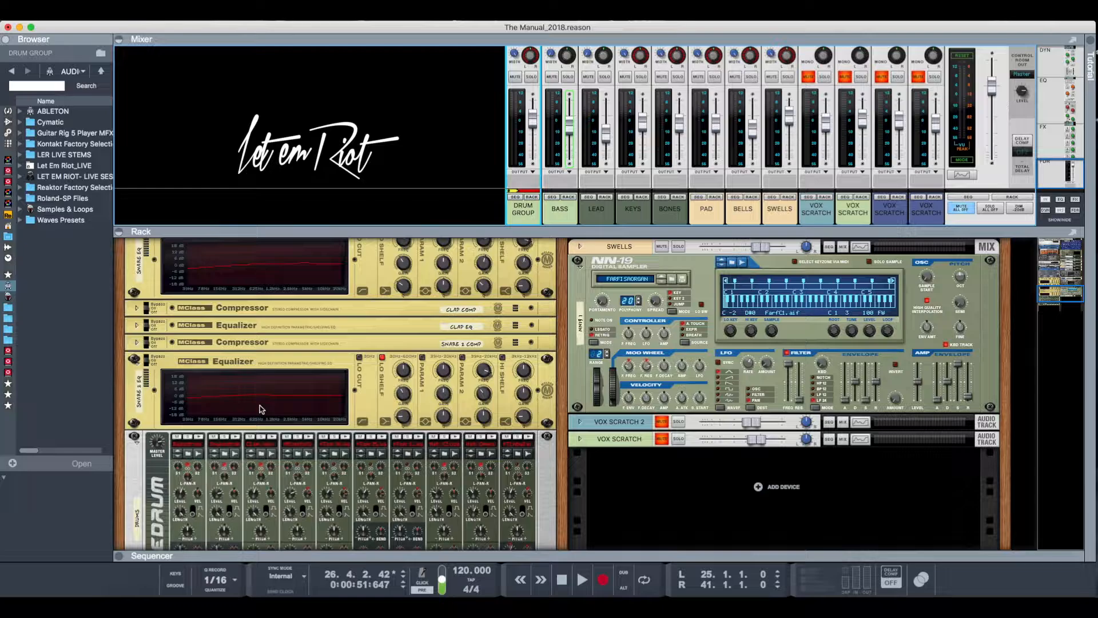
- Inspect the drum devices' cable routing on the back of the rack, and flip the rack to its front
scroll(259, 409, "up", 8)
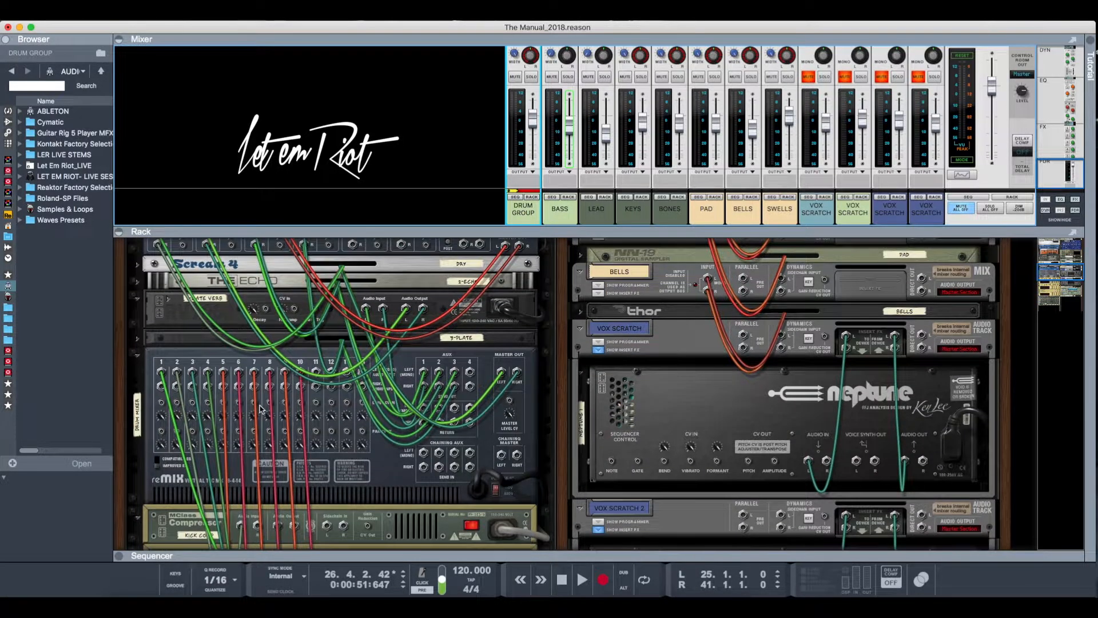
scroll(260, 408, "up", 6)
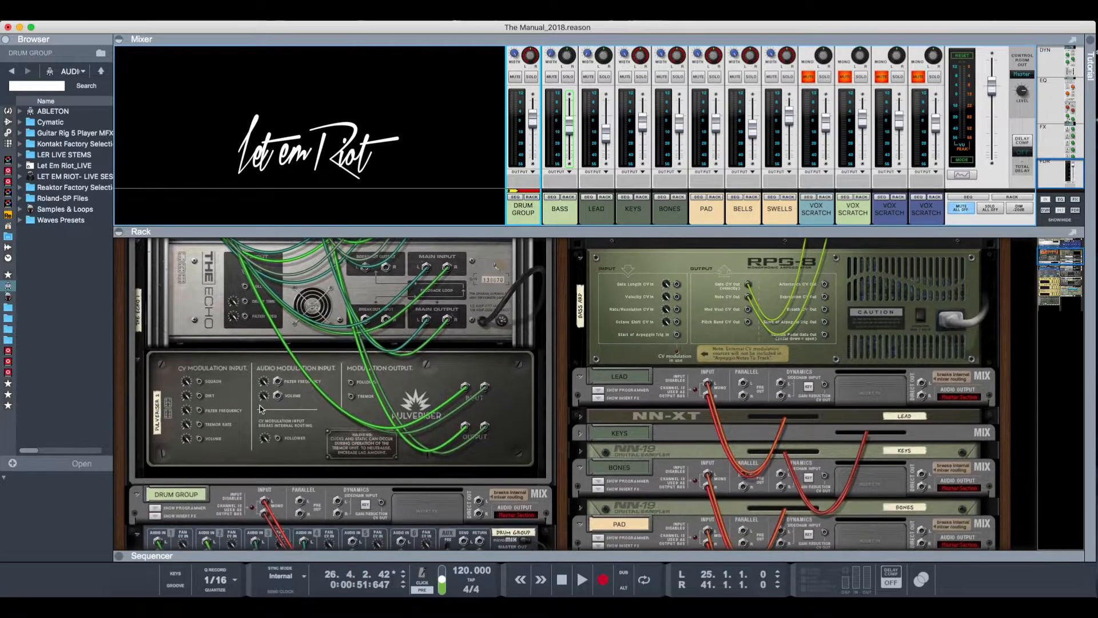
scroll(260, 409, "down", 10)
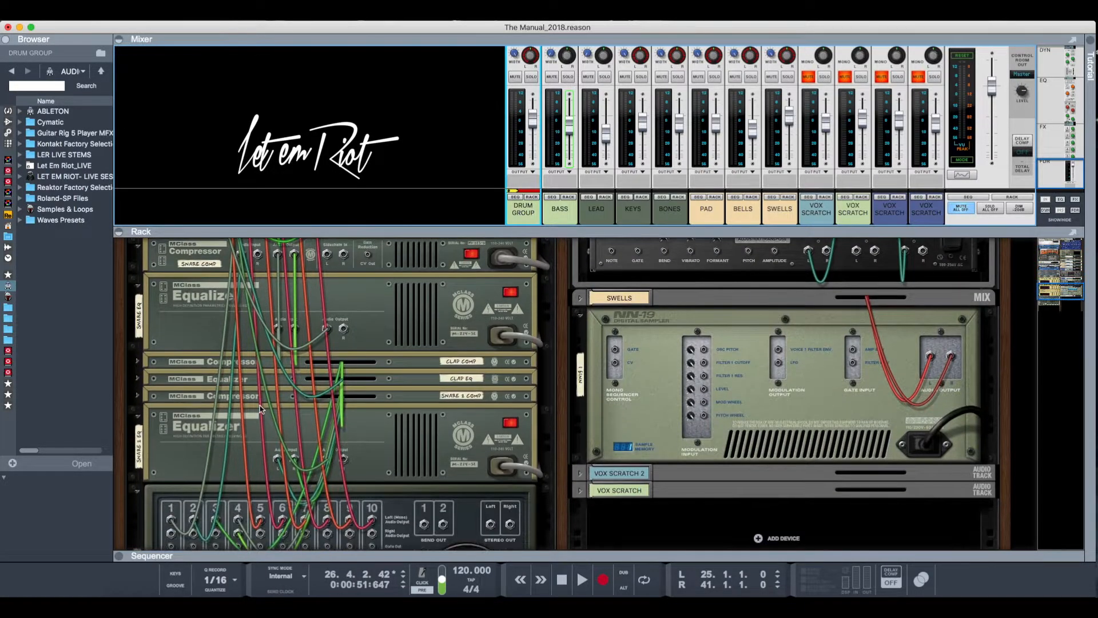
scroll(259, 408, "down", 9)
scroll(259, 409, "up", 4)
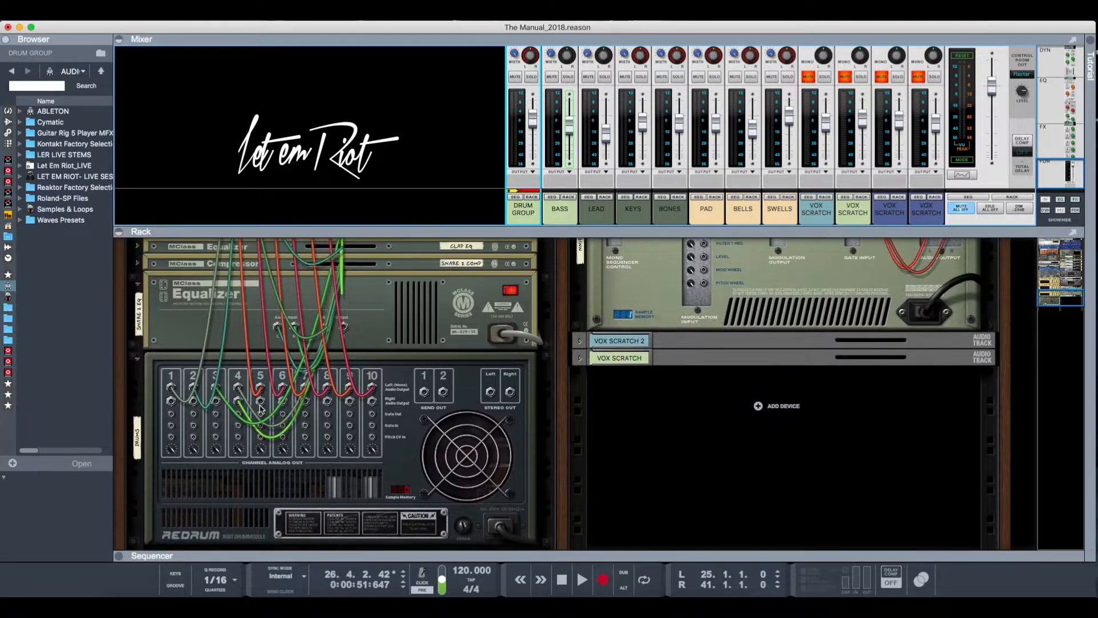
scroll(260, 408, "up", 8)
scroll(260, 408, "up", 2)
key("Tab")
scroll(260, 409, "up", 2)
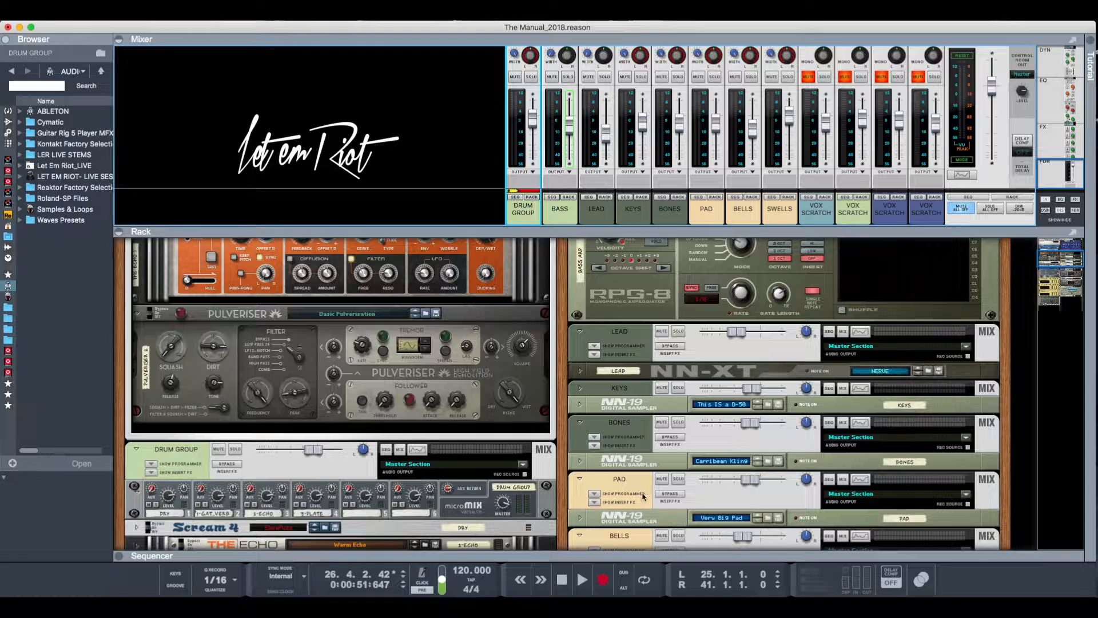
- Show the DRUM GROUP channel's track in the sequencer and review the arrangement down to the vocal tracks
left_click(520, 198)
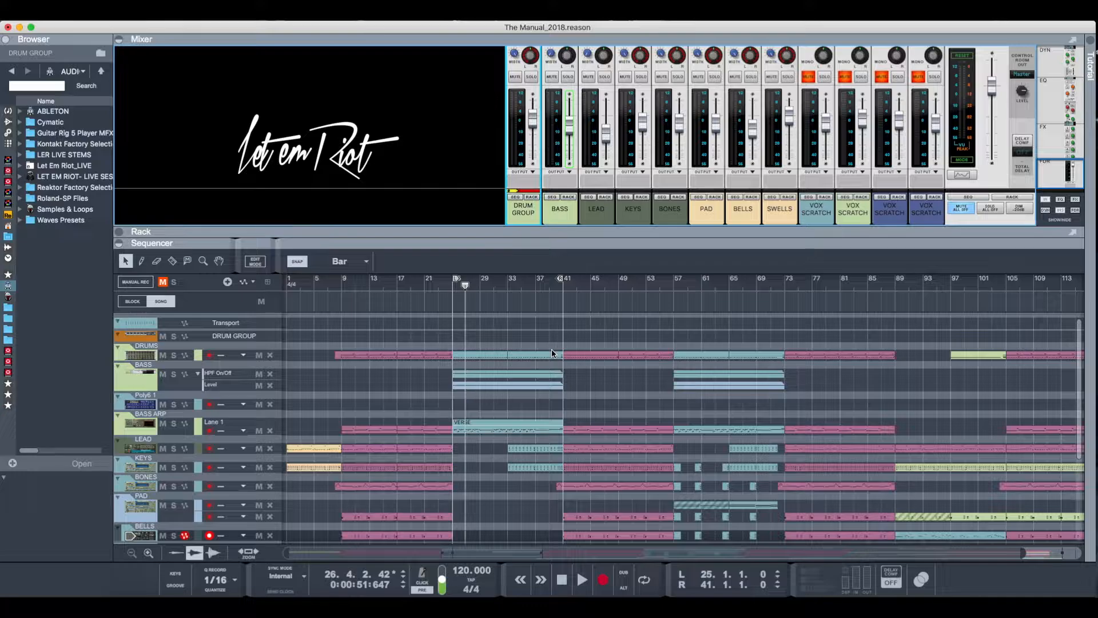
scroll(586, 349, "down", 5)
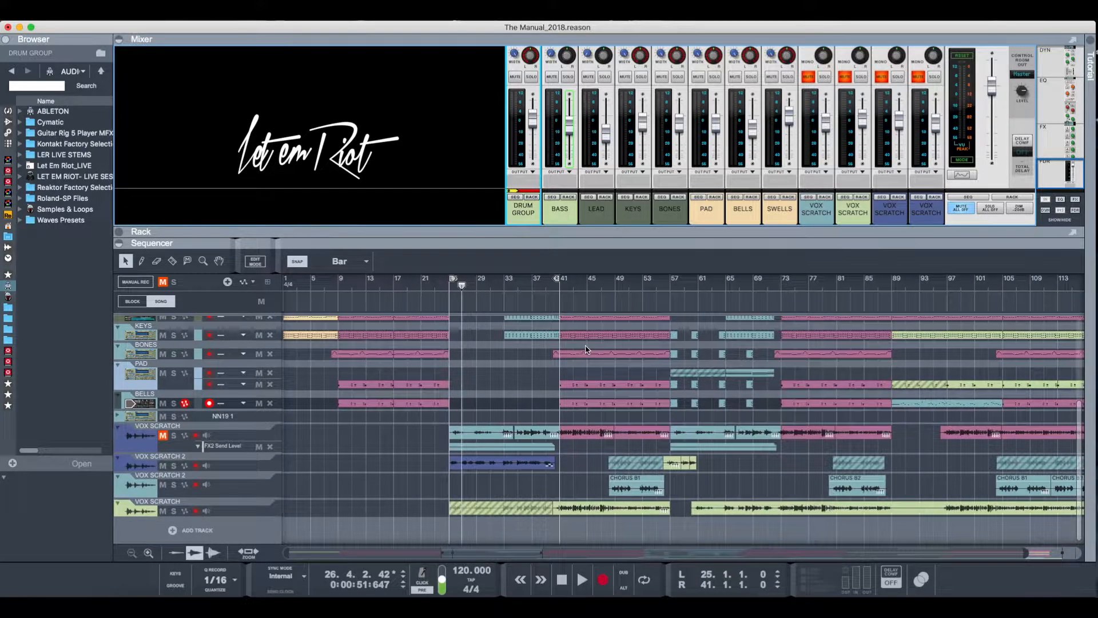
scroll(585, 350, "up", 5)
scroll(586, 350, "down", 5)
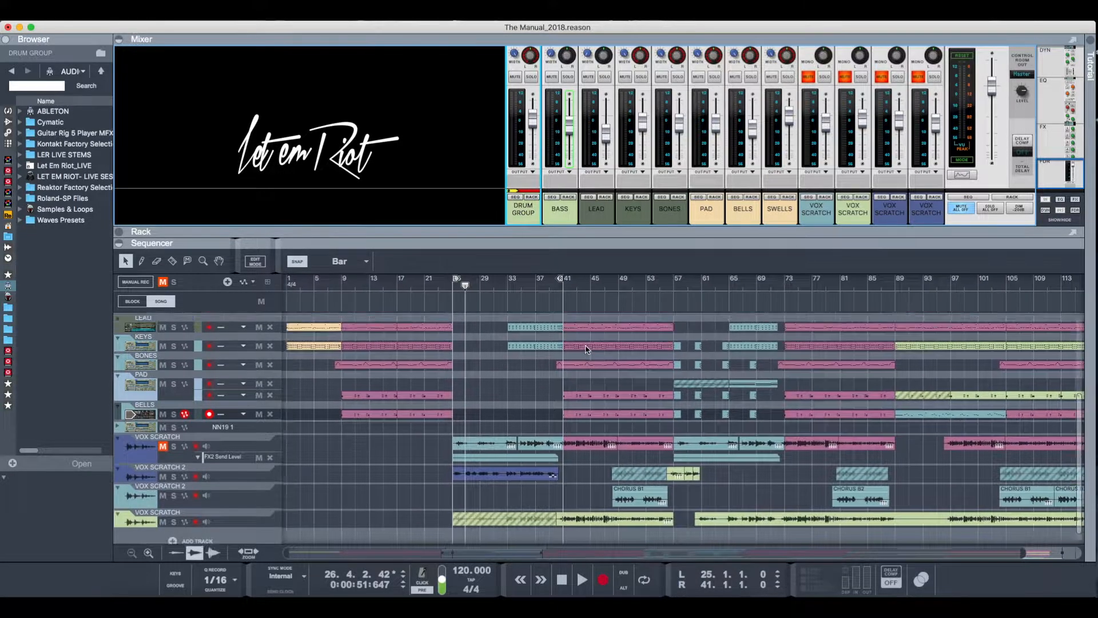
scroll(586, 349, "up", 5)
scroll(586, 349, "down", 2)
scroll(587, 350, "up", 2)
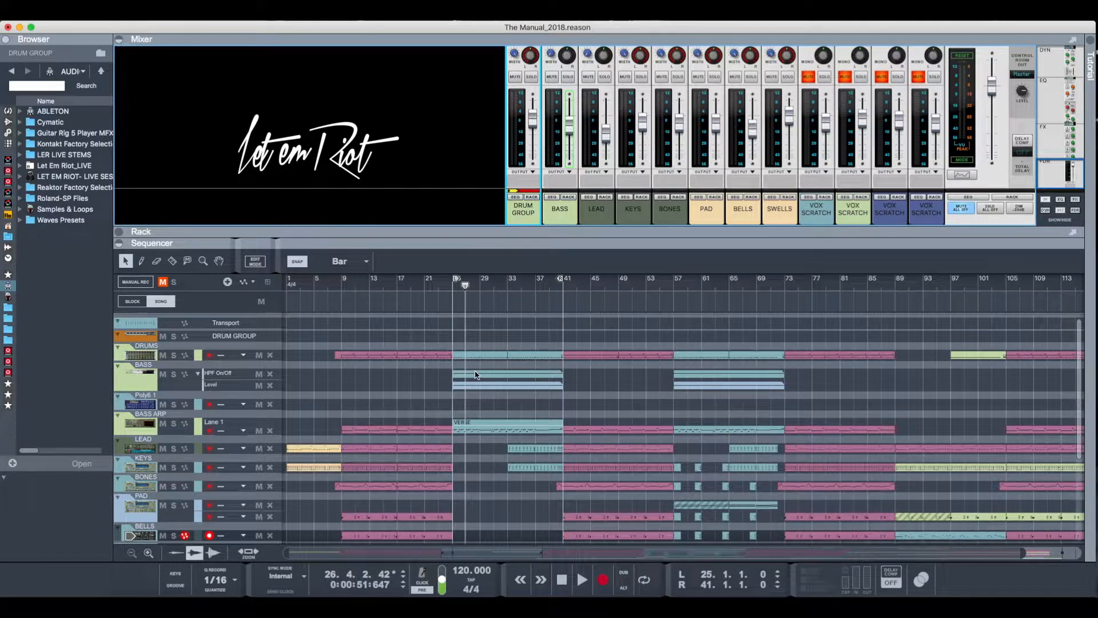
- Review the arrangement from the drum tracks down to the vocal tracks and back to the song's start
scroll(465, 375, "down", 5)
scroll(465, 375, "up", 3)
scroll(465, 375, "down", 3)
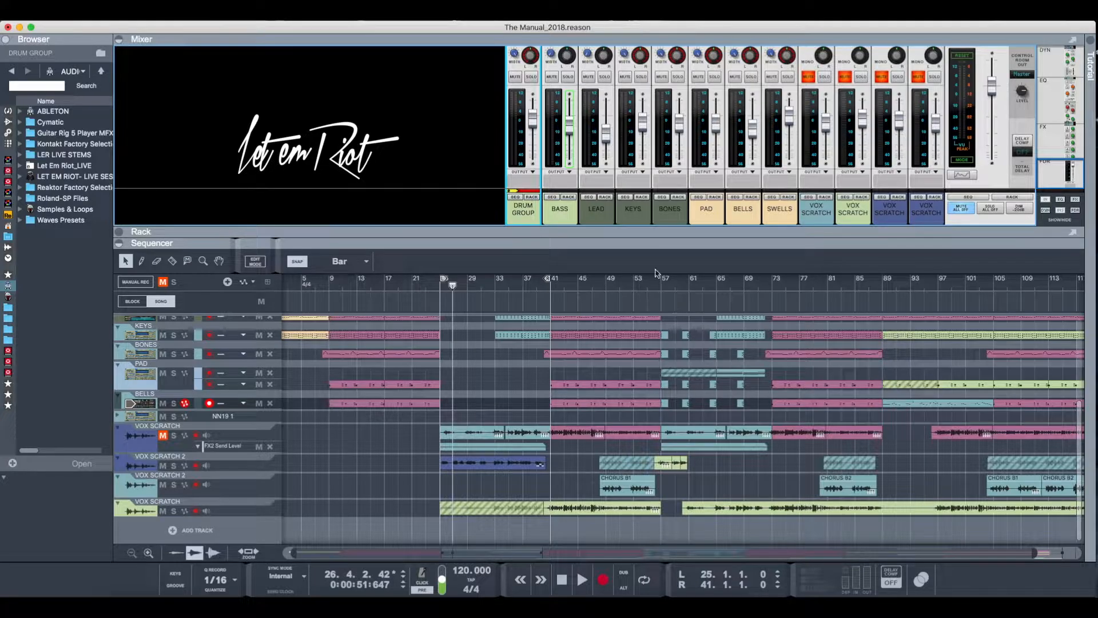
scroll(331, 386, "up", 5)
scroll(332, 386, "left", 1)
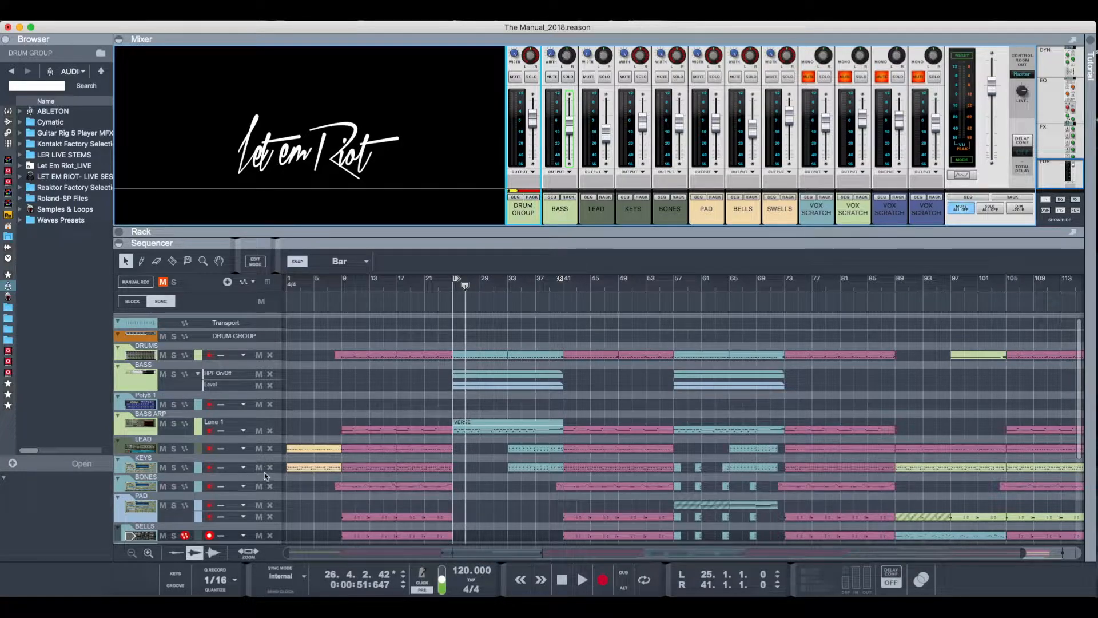
- Play the song's opening from bar 1 twice, stopping playback each time within the first bars
left_click(289, 289)
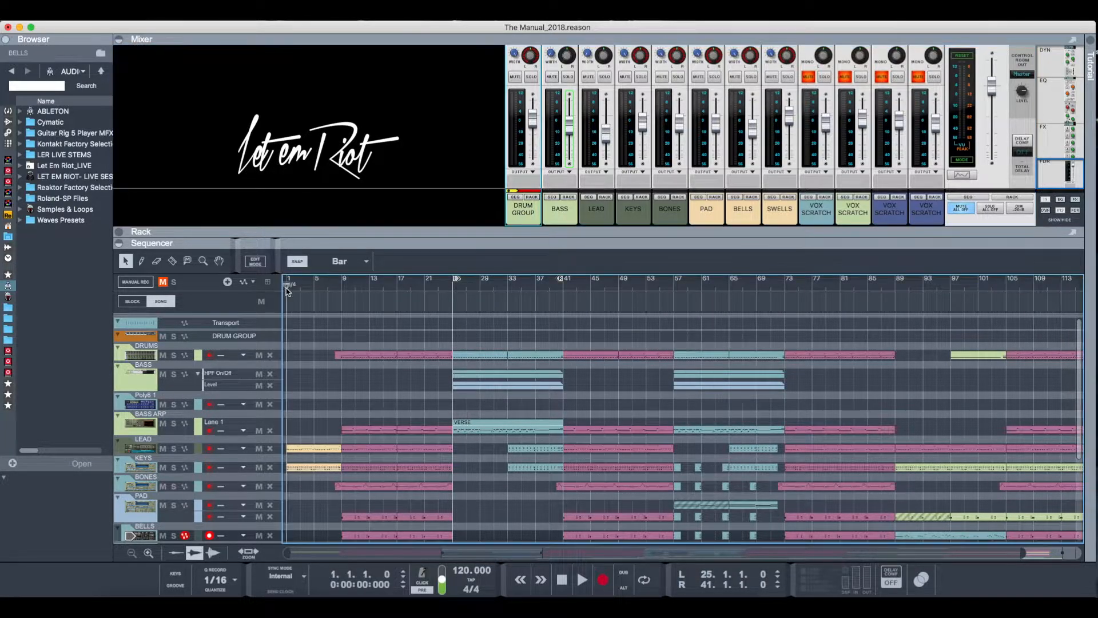
key("space")
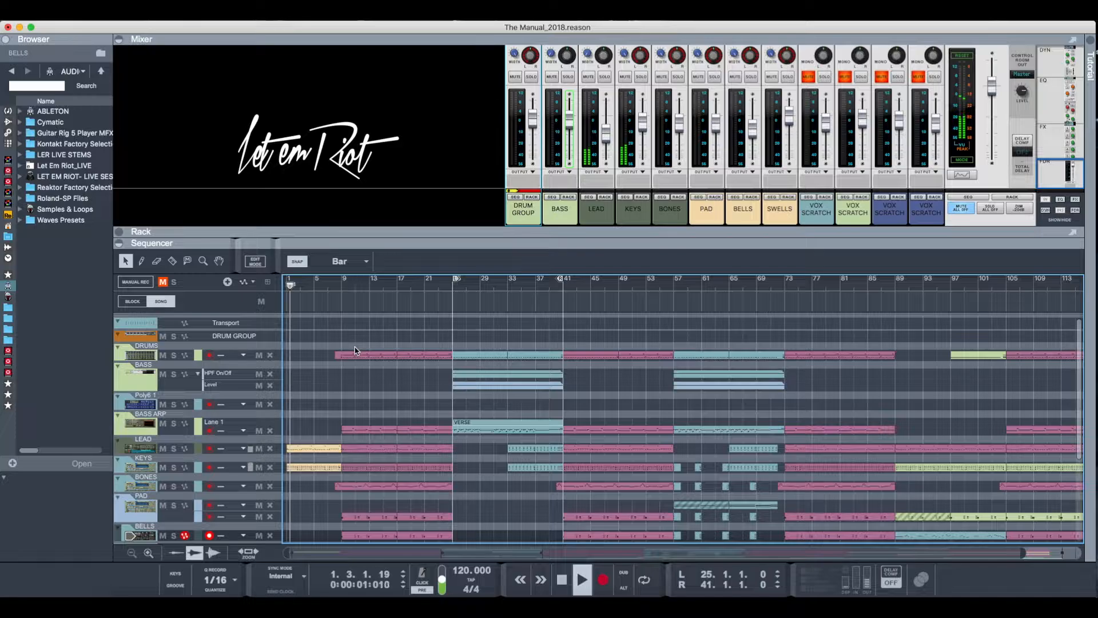
key("space")
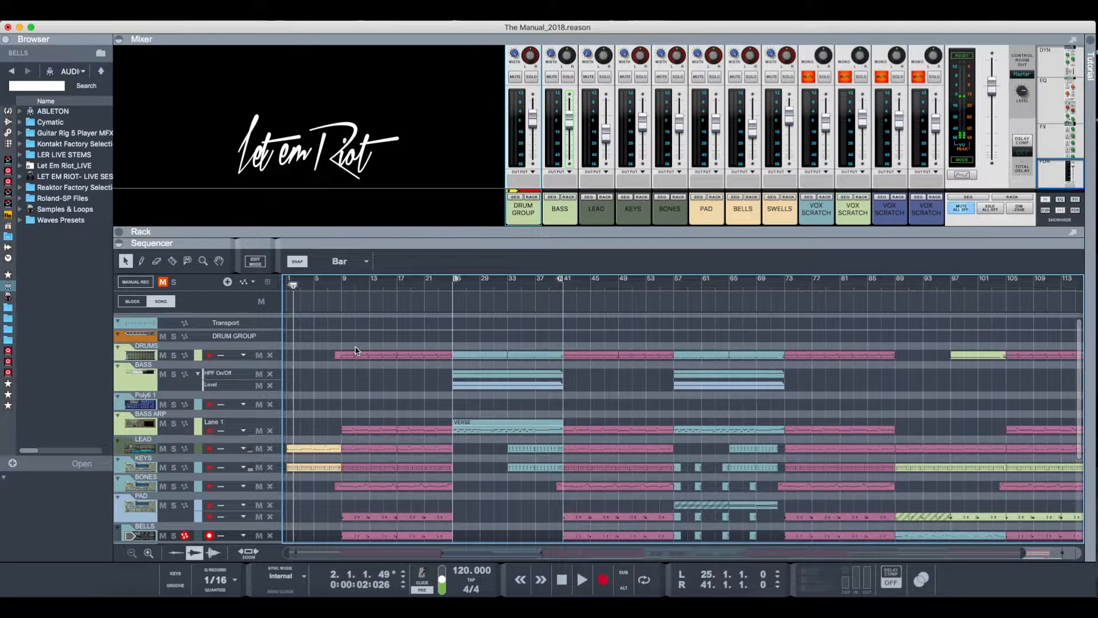
scroll(363, 353, "down", 1)
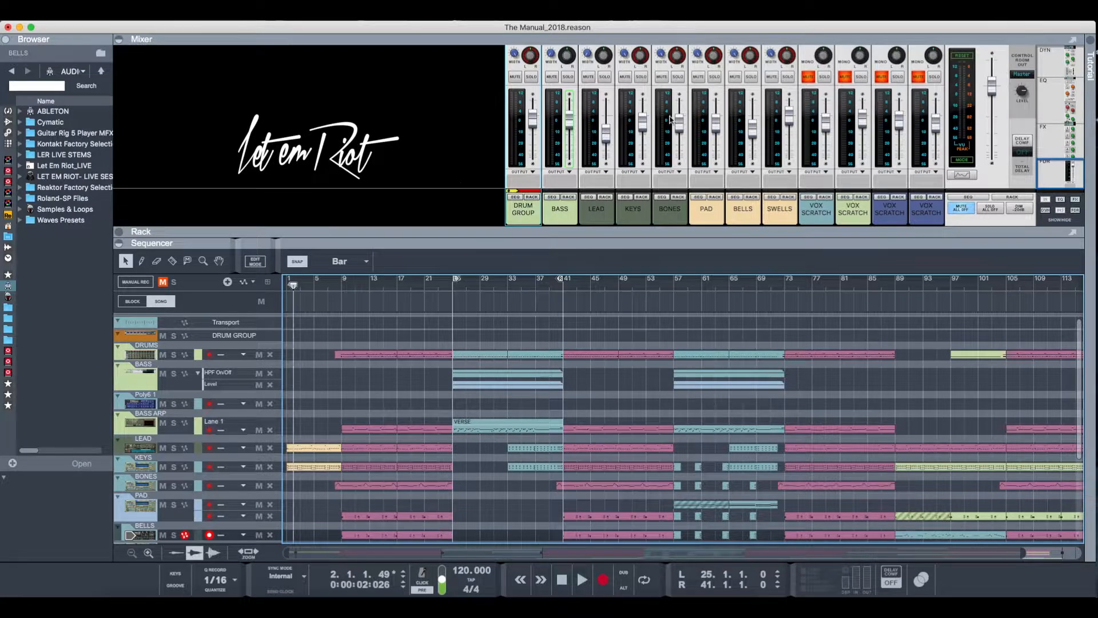
left_click(288, 291)
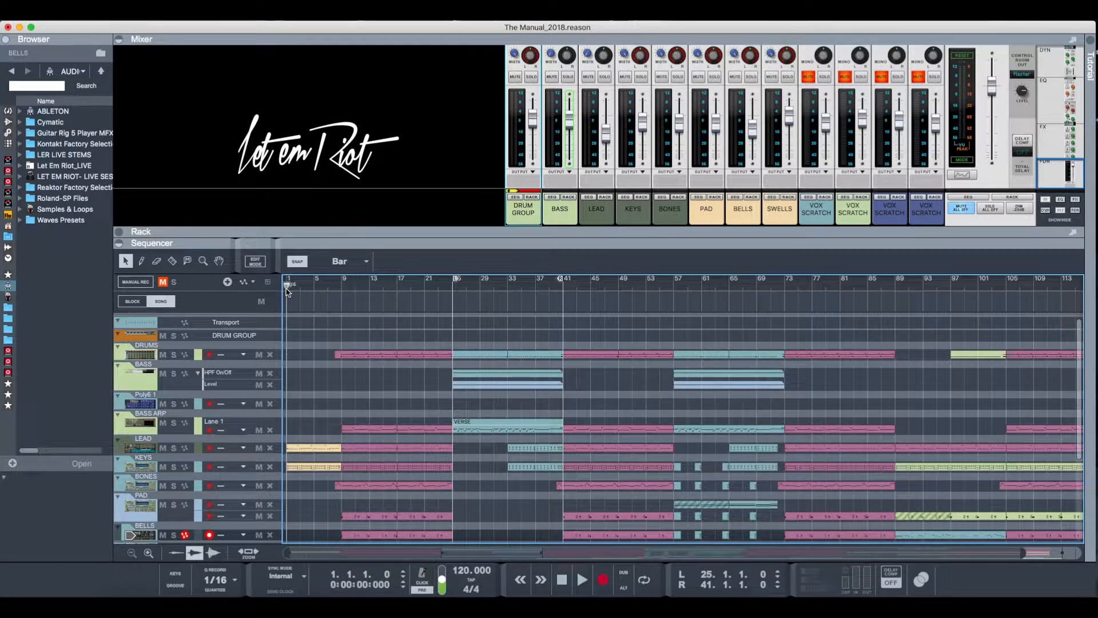
key("space")
key("space")
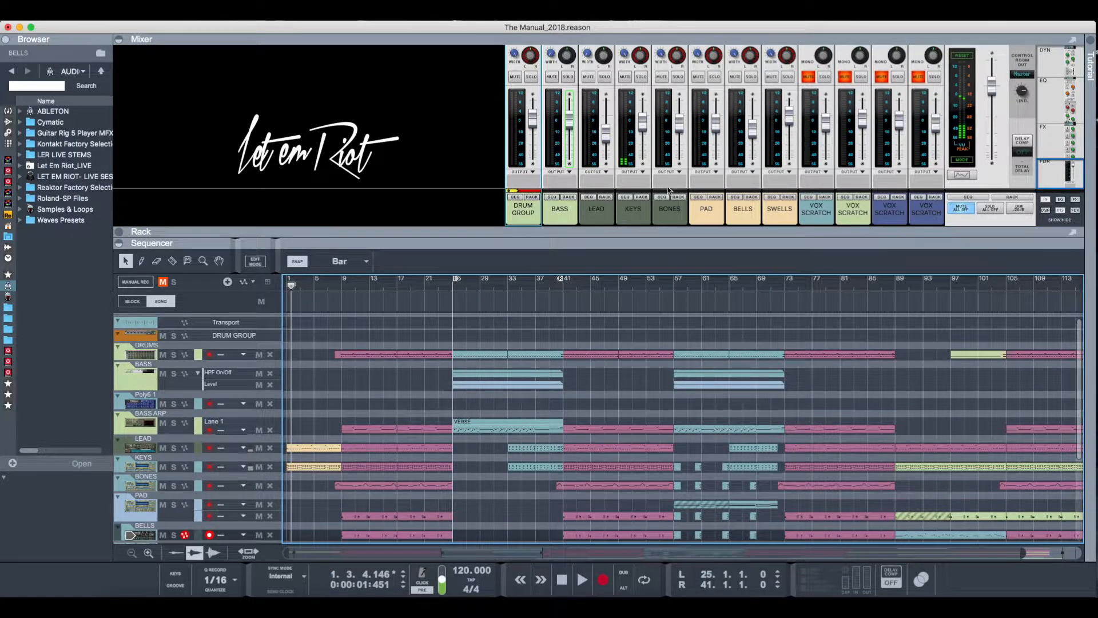
- Show the LEAD channel's device in the rack and examine the devices around it
left_click(603, 199)
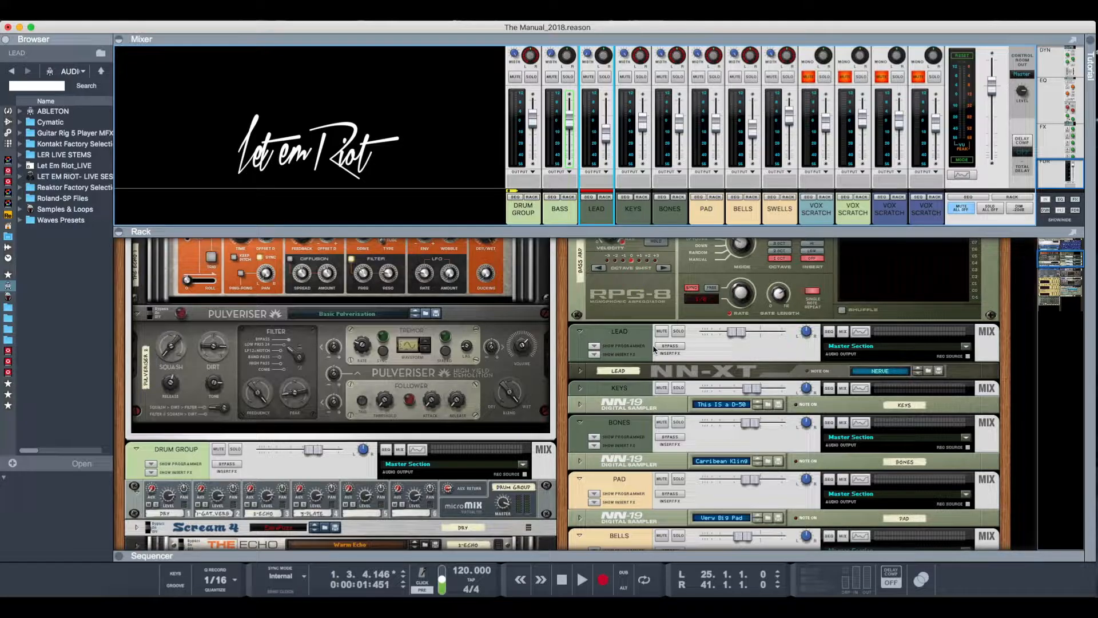
scroll(654, 349, "down", 3)
scroll(654, 349, "up", 6)
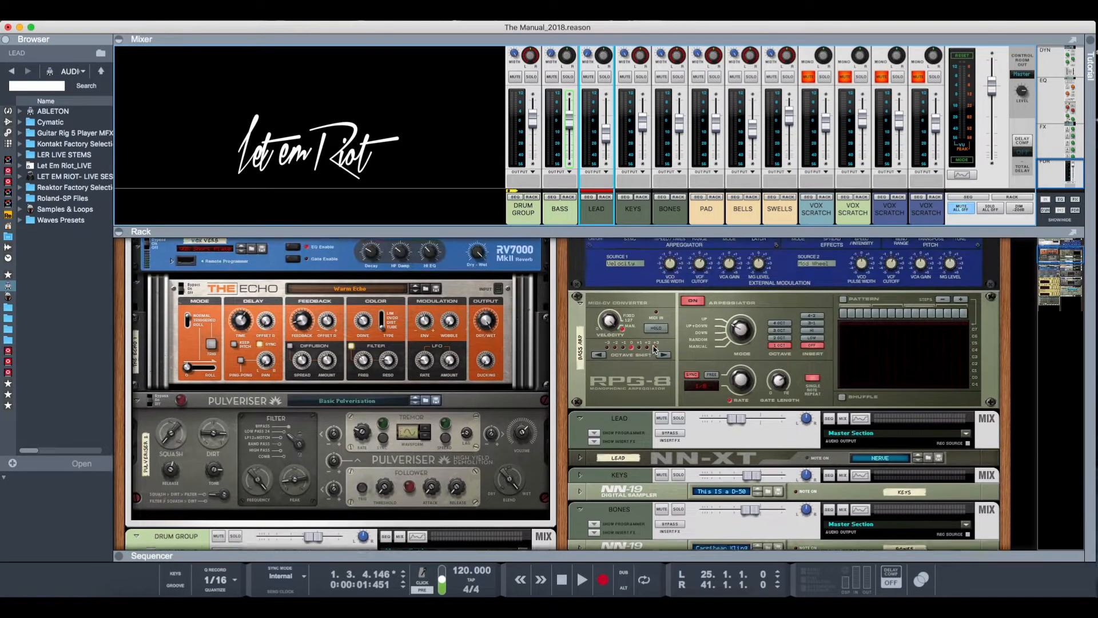
scroll(654, 349, "up", 1)
scroll(654, 348, "up", 6)
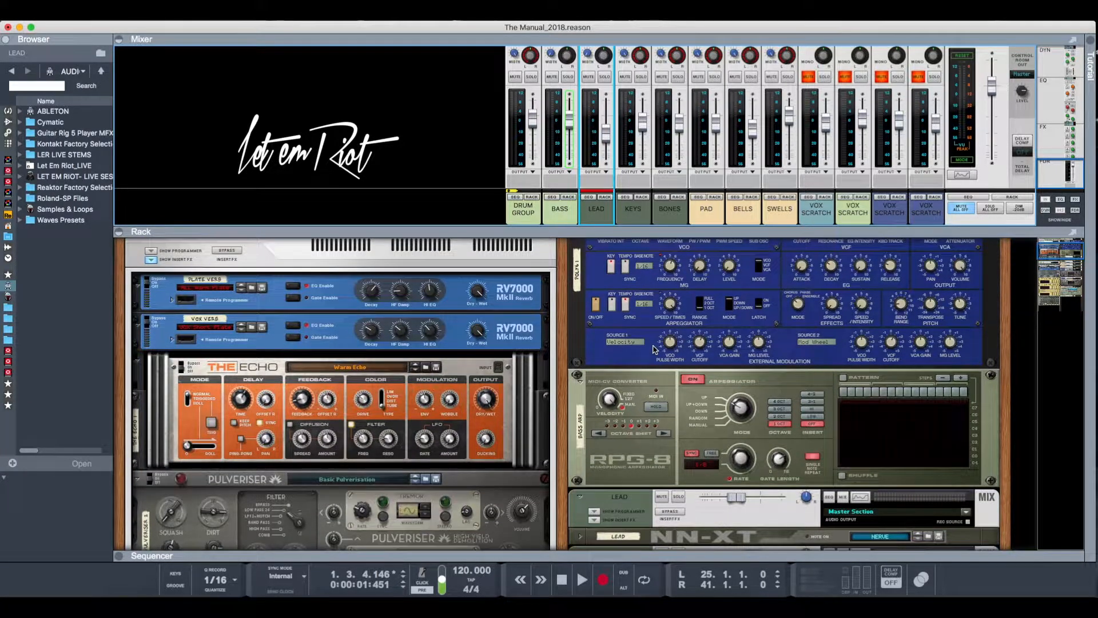
scroll(654, 349, "down", 8)
scroll(654, 349, "down", 12)
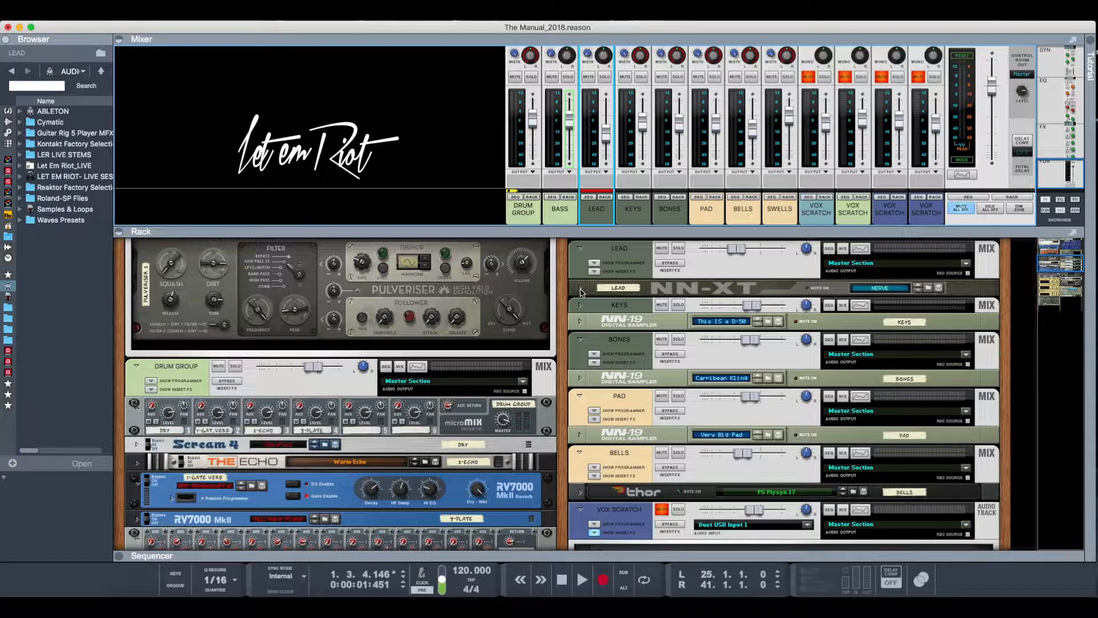
- Play a short passage of the intro, stop it, and unfold the LEAD channel's NN-XT sampler in the rack
key("space")
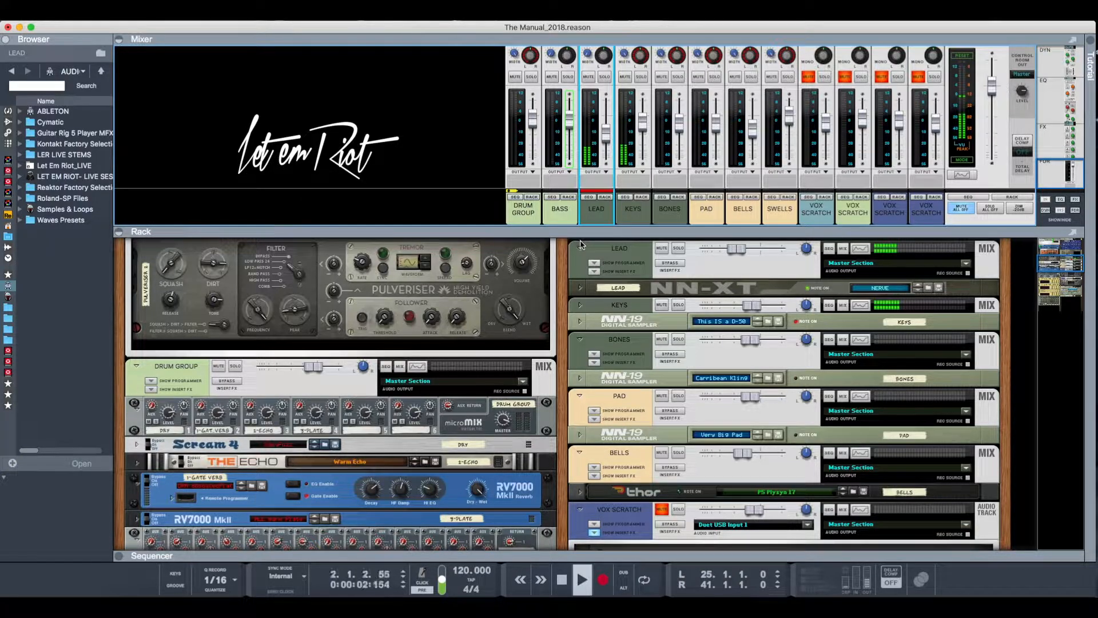
key("space")
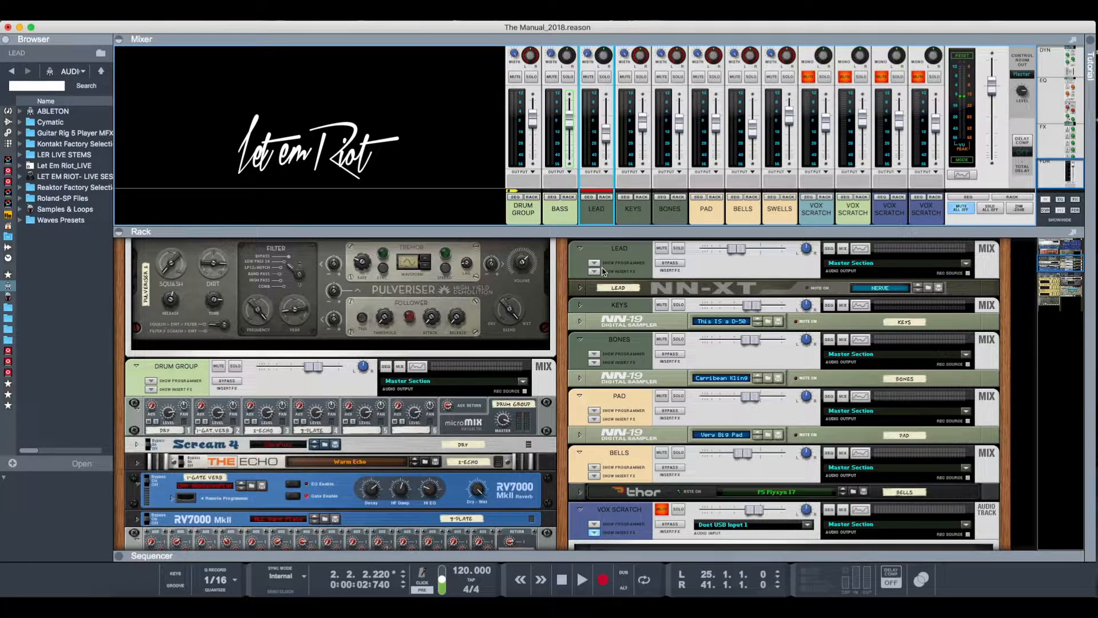
left_click(581, 287)
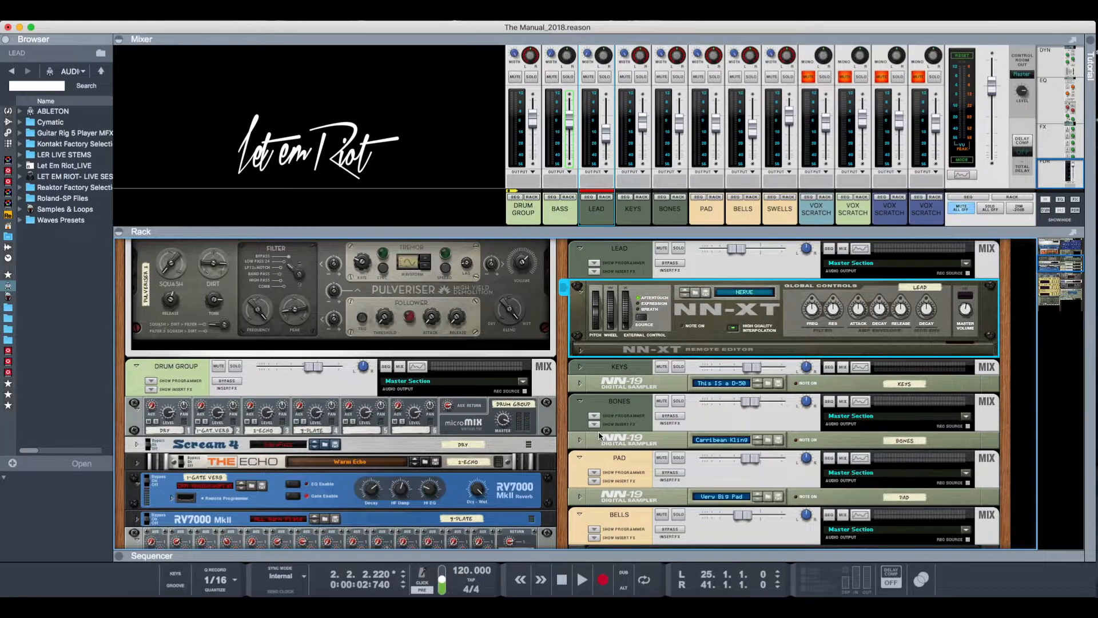
- Examine the rack's instruments and vocal channels below the LEAD NN-XT, including the Neptune units, the SWELLS sampler and Redrum
scroll(598, 433, "down", 15)
scroll(598, 435, "down", 15)
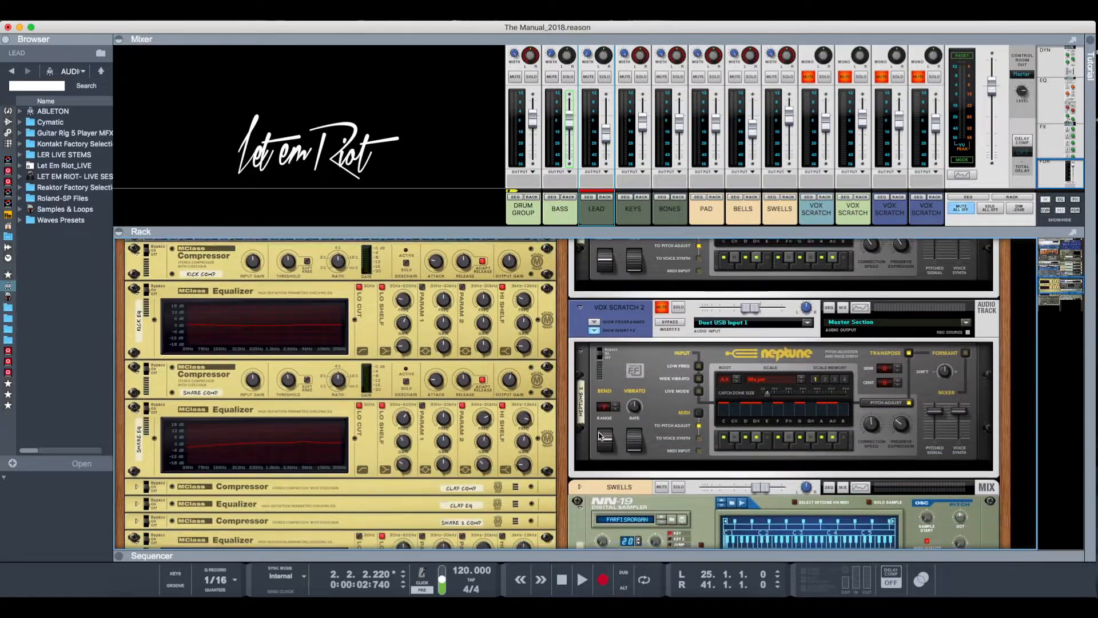
scroll(598, 436, "up", 5)
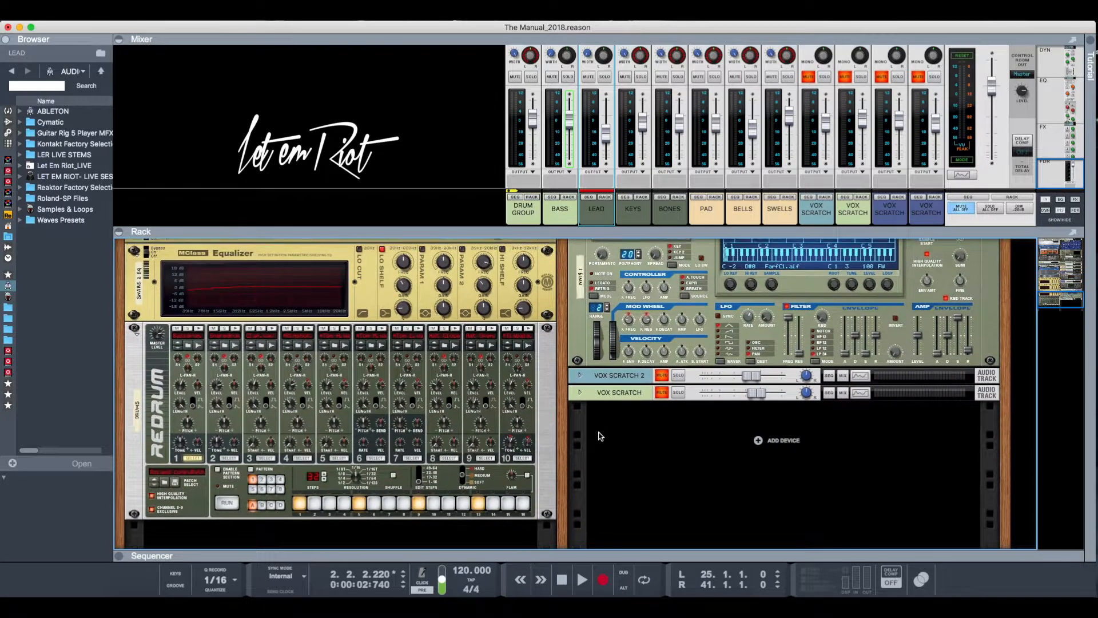
scroll(600, 436, "up", 10)
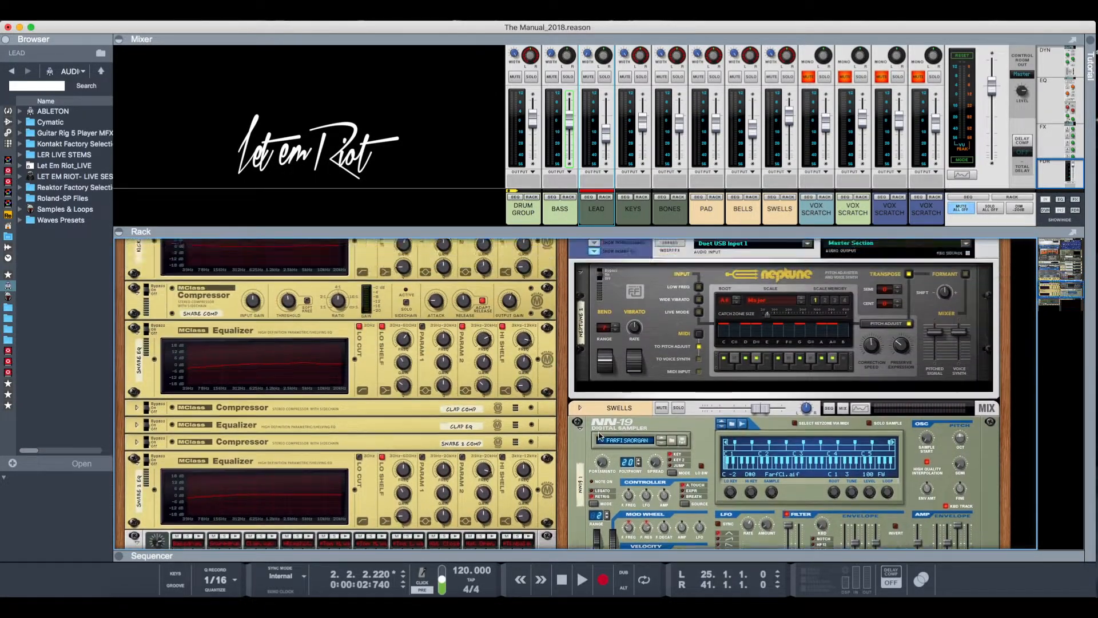
scroll(600, 436, "up", 8)
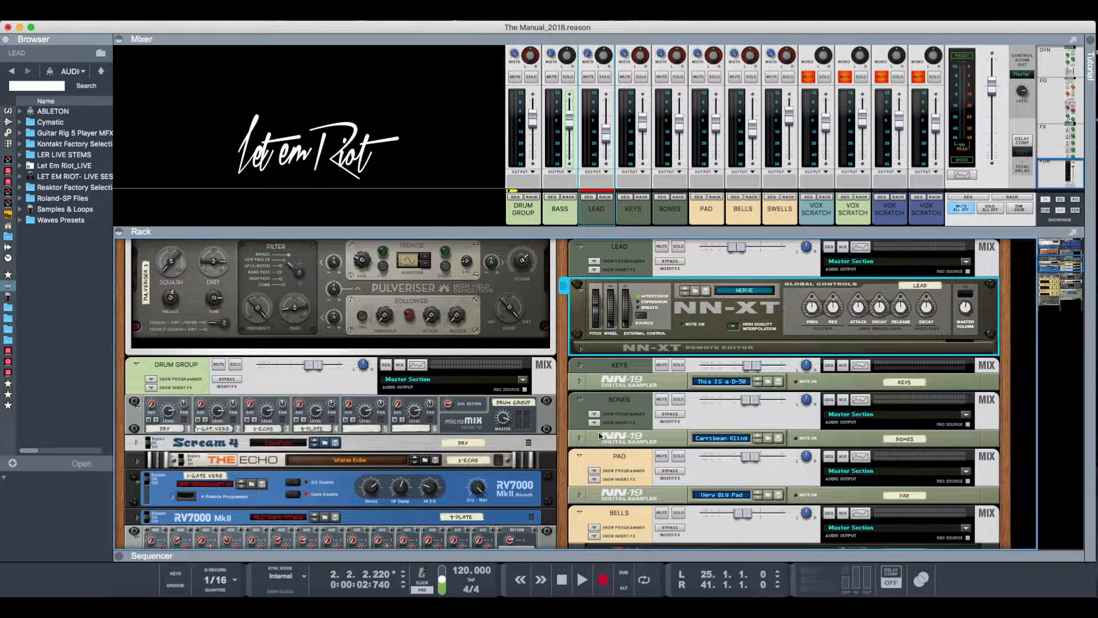
scroll(598, 432, "down", 2)
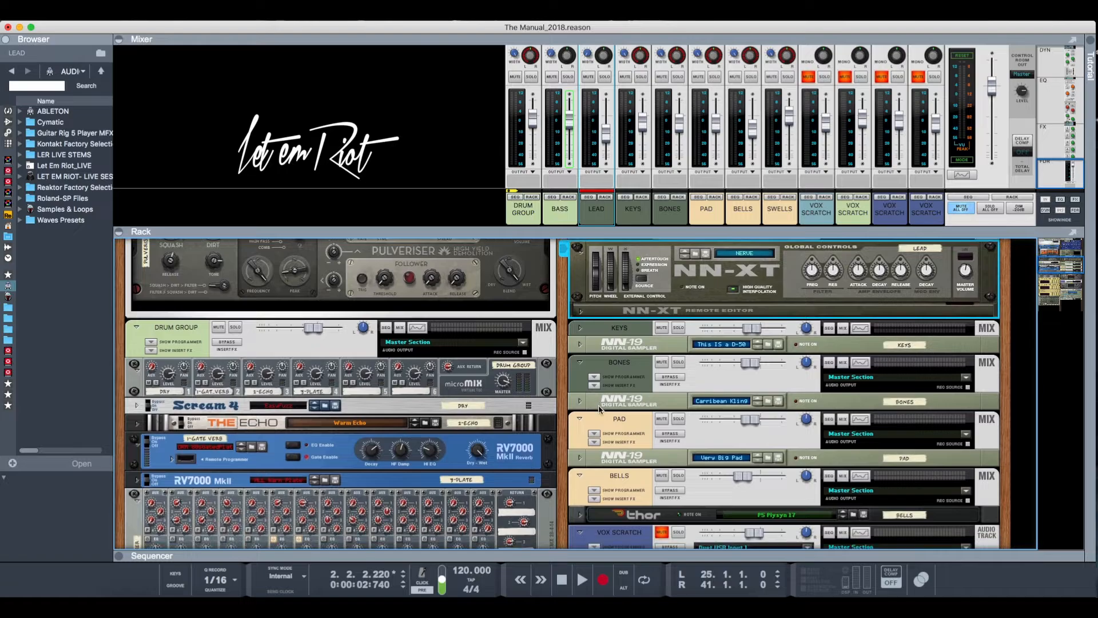
scroll(600, 408, "up", 2)
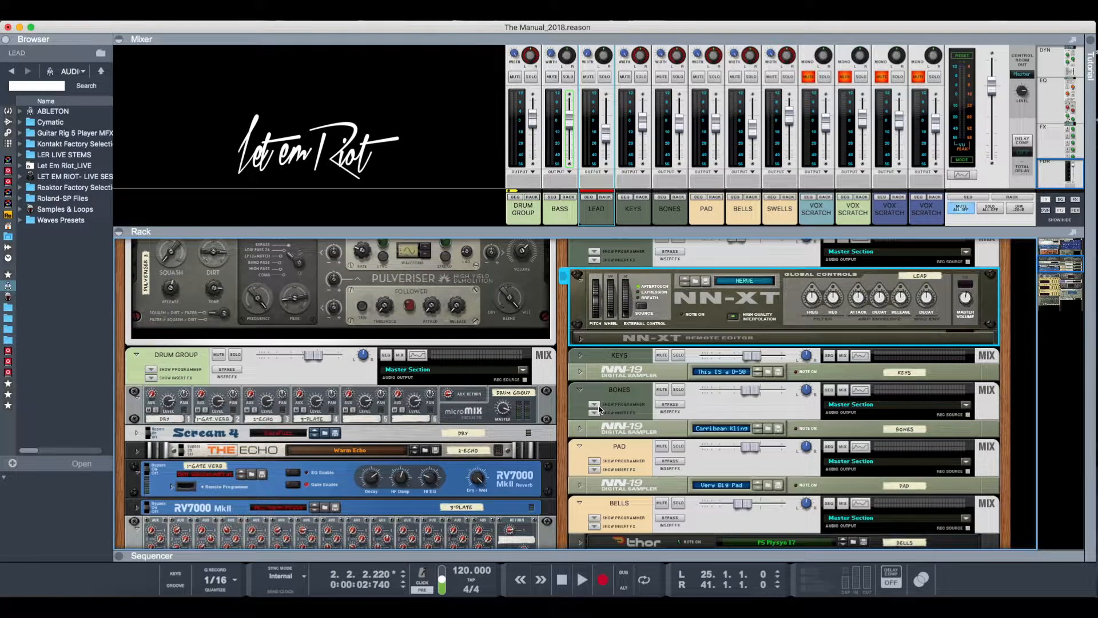
scroll(600, 408, "up", 1)
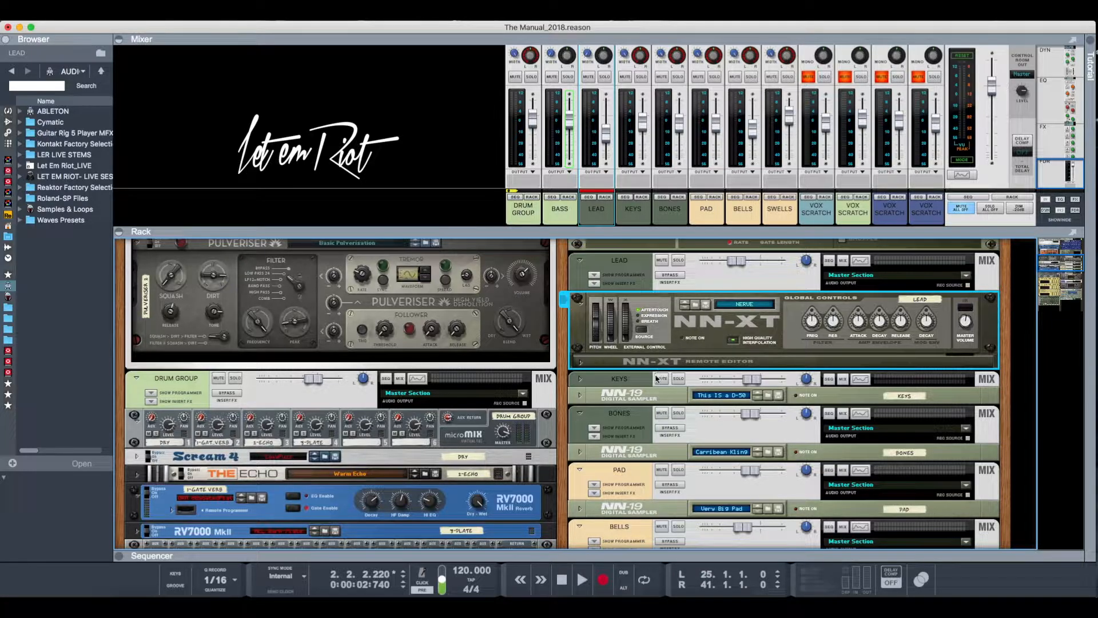
scroll(657, 378, "down", 1)
scroll(657, 378, "down", 1)
scroll(657, 378, "up", 3)
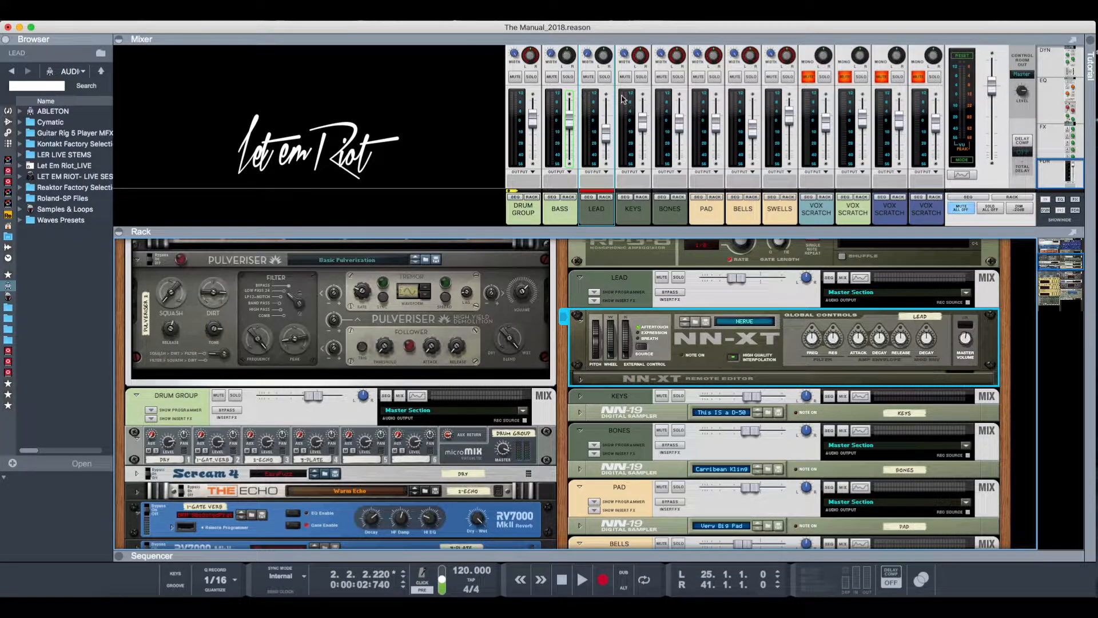
scroll(693, 352, "down", 1)
scroll(694, 351, "up", 1)
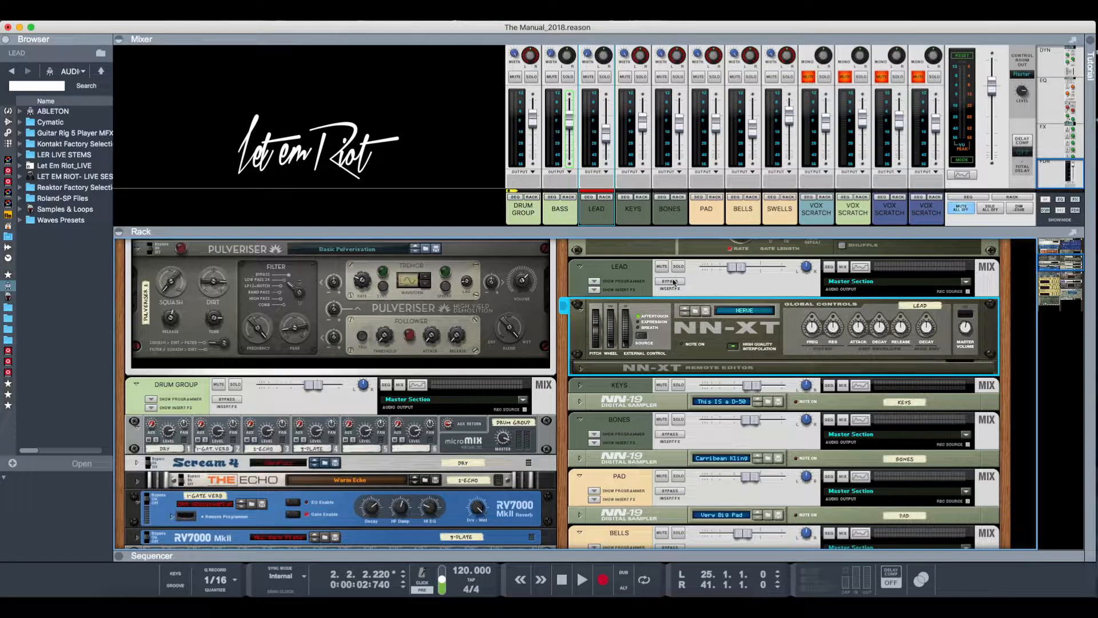
- Play the intro while soloing the LEAD and KEYS channels in turn, then both unsoloed, and stop playback
key("space")
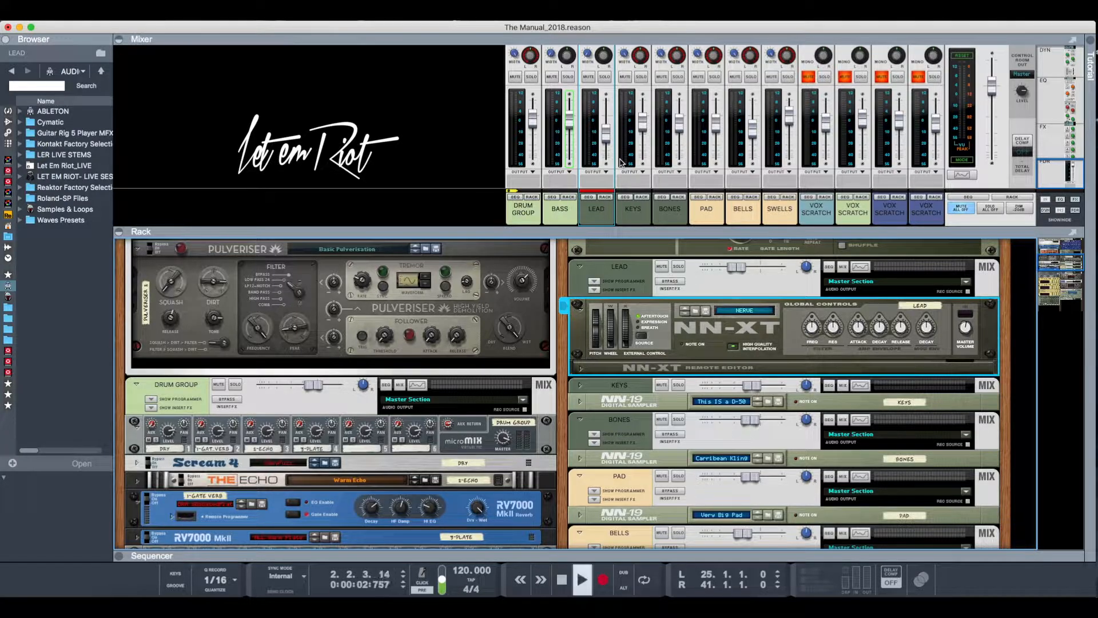
left_click(605, 76)
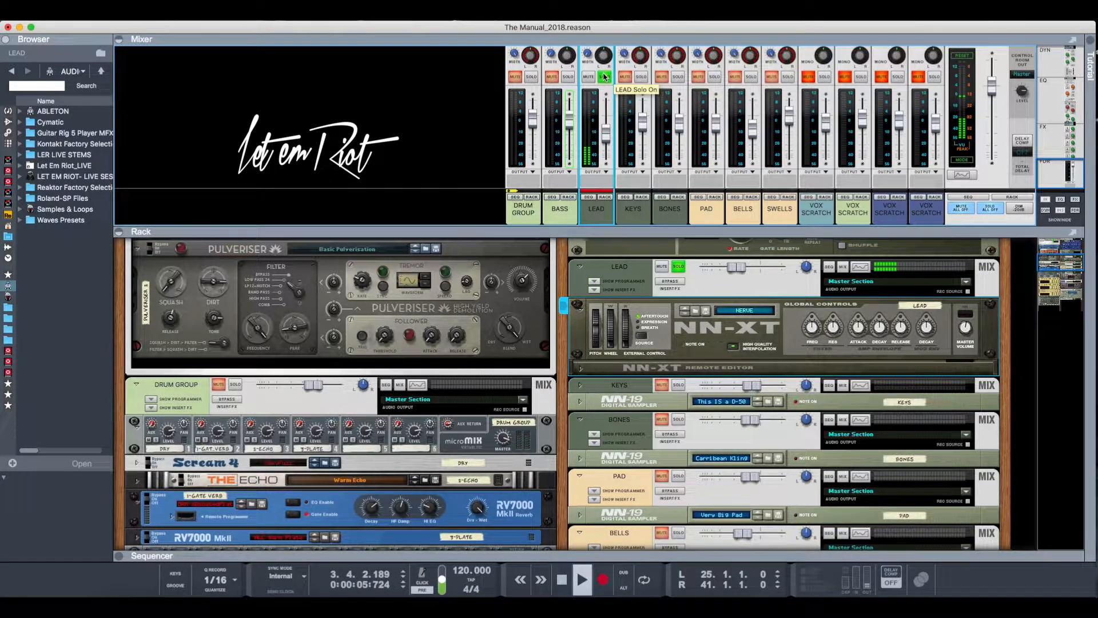
left_click(605, 76)
left_click(642, 76)
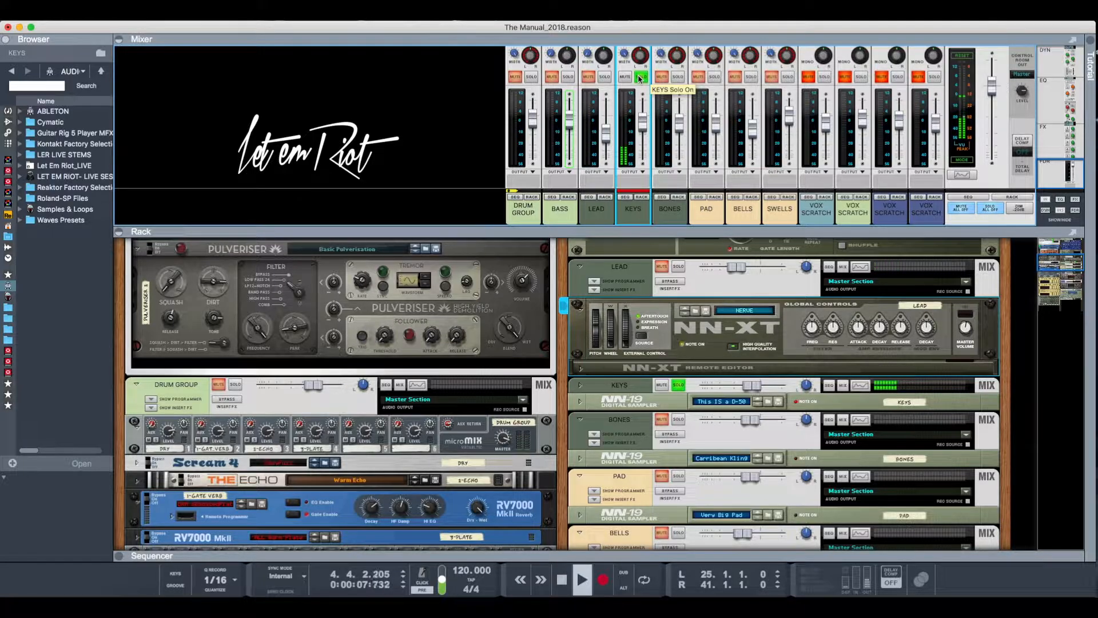
left_click(641, 77)
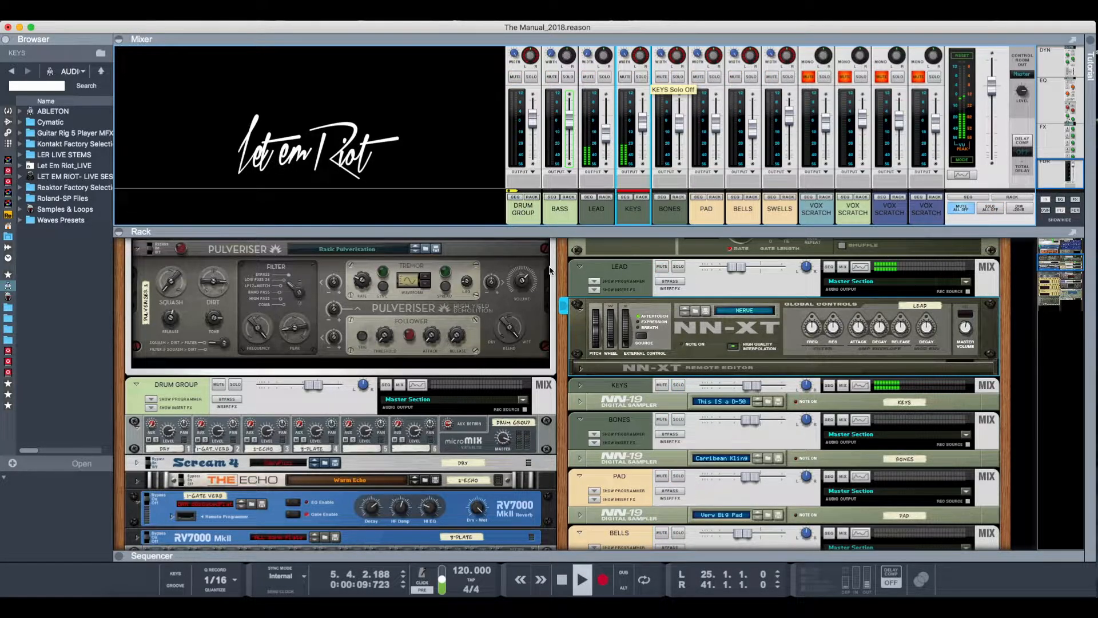
key("space")
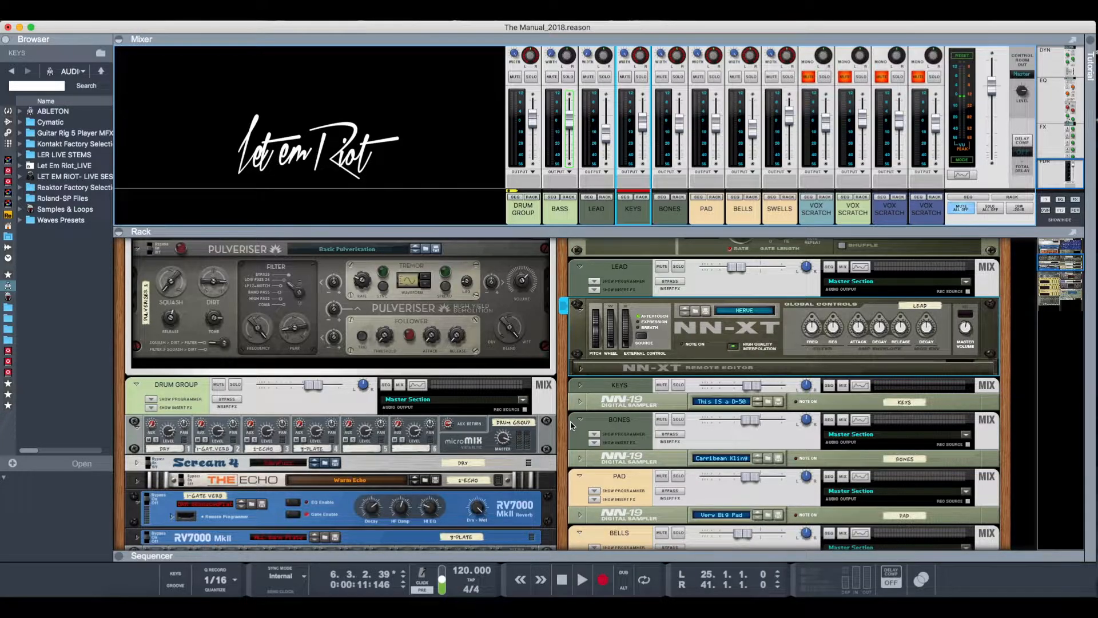
- Unfold the NN-19 samplers of the KEYS and BONES channels in the rack and examine their patches and settings
left_click(580, 402)
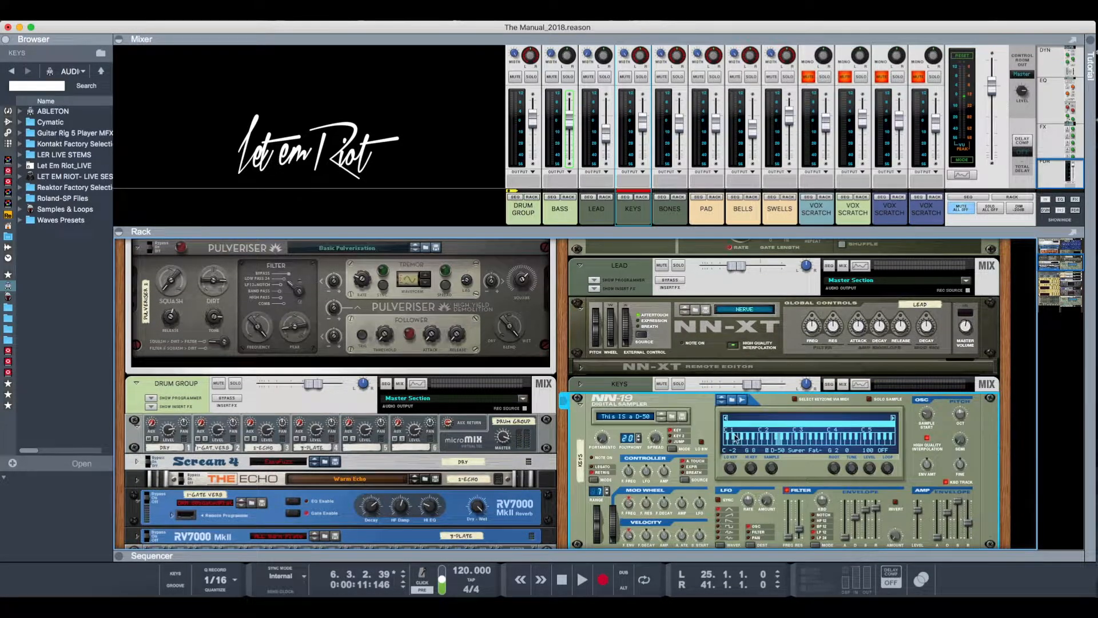
scroll(657, 453, "down", 5)
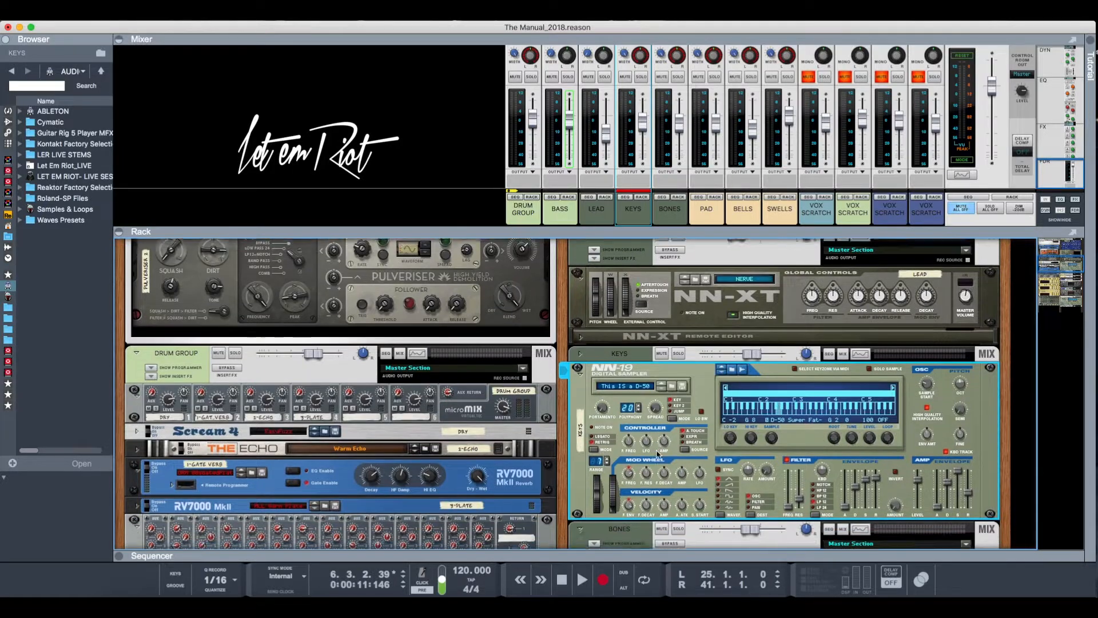
scroll(657, 454, "down", 1)
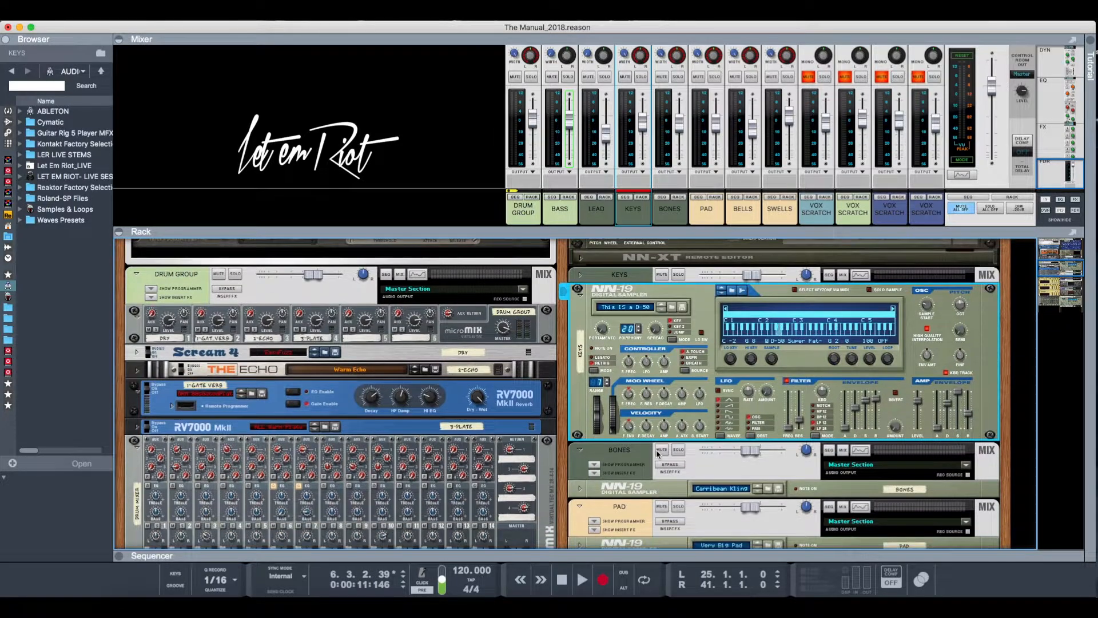
scroll(658, 454, "up", 3)
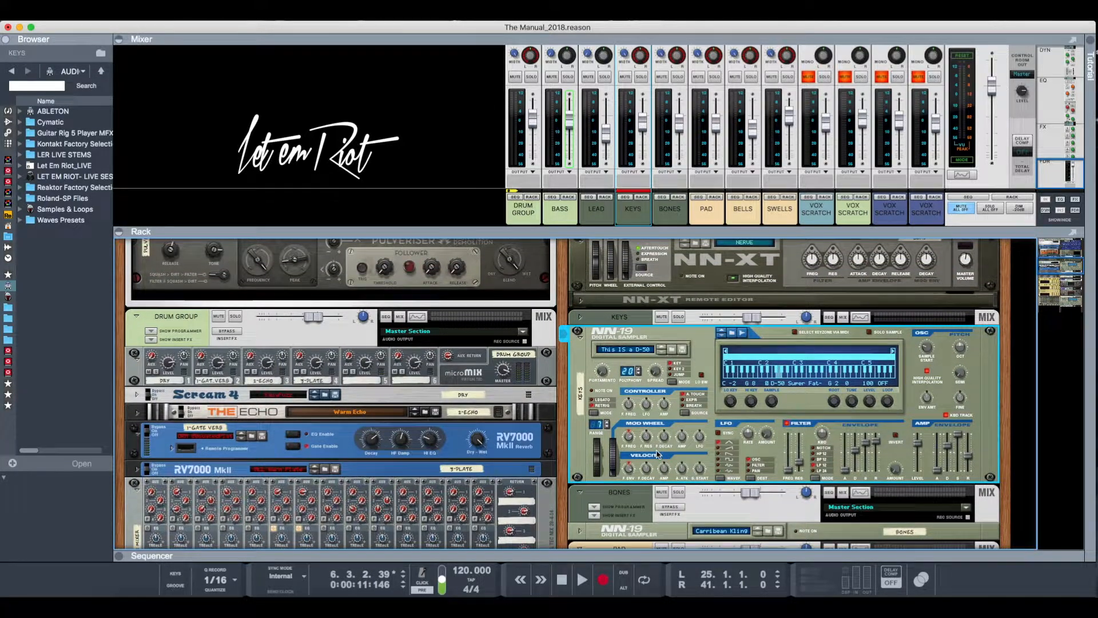
scroll(636, 427, "down", 1)
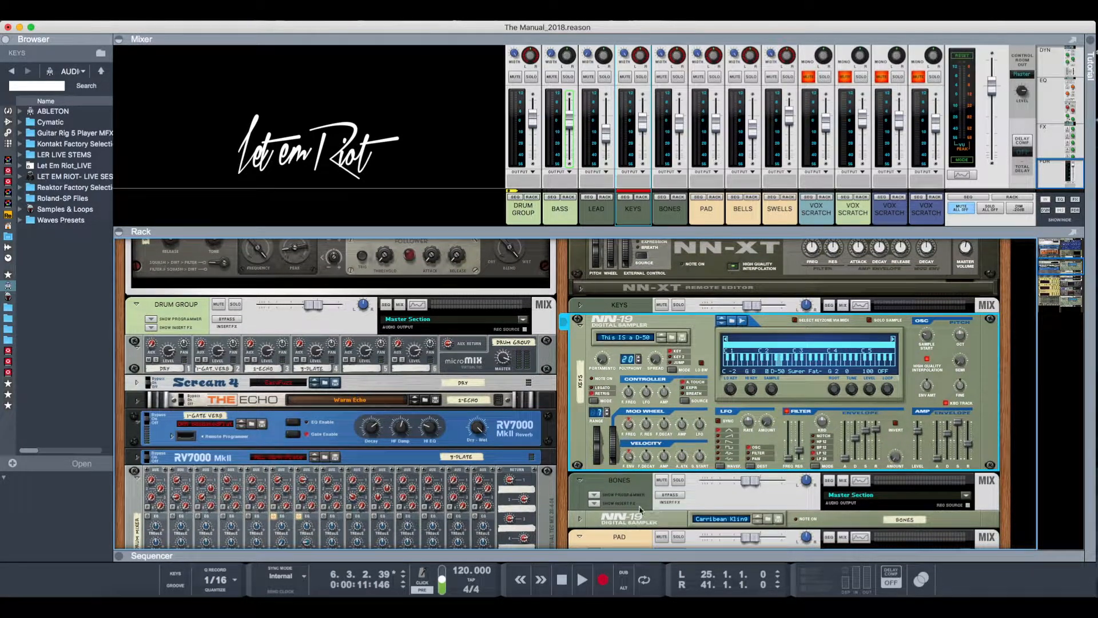
left_click(579, 520)
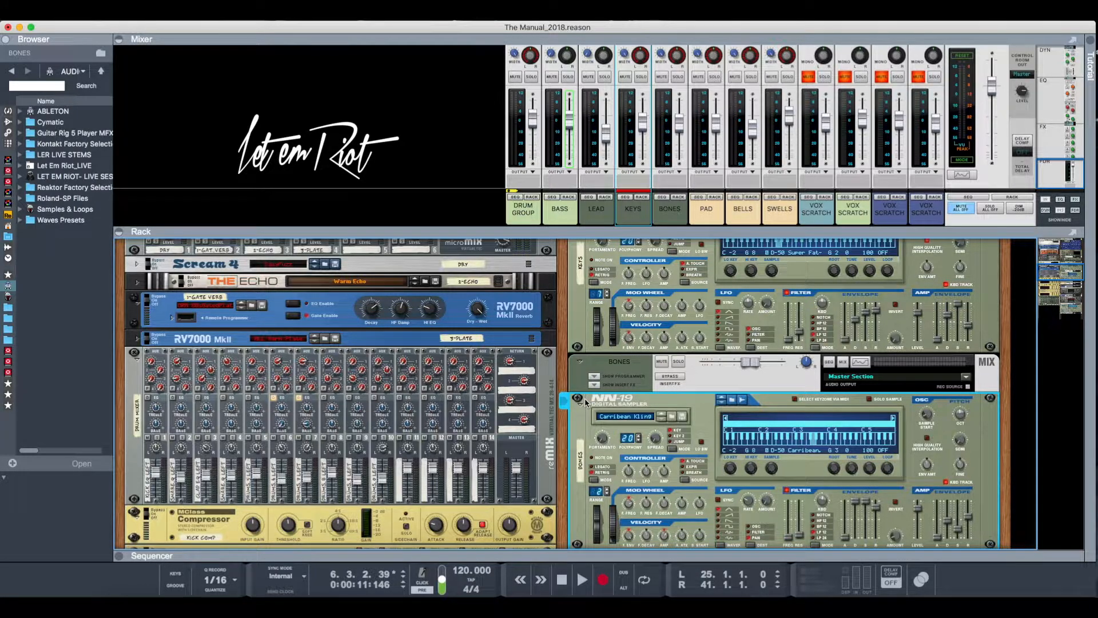
- Play a short passage of the intro, stop it, and look over the BONES NN-19 sampler again
key("space")
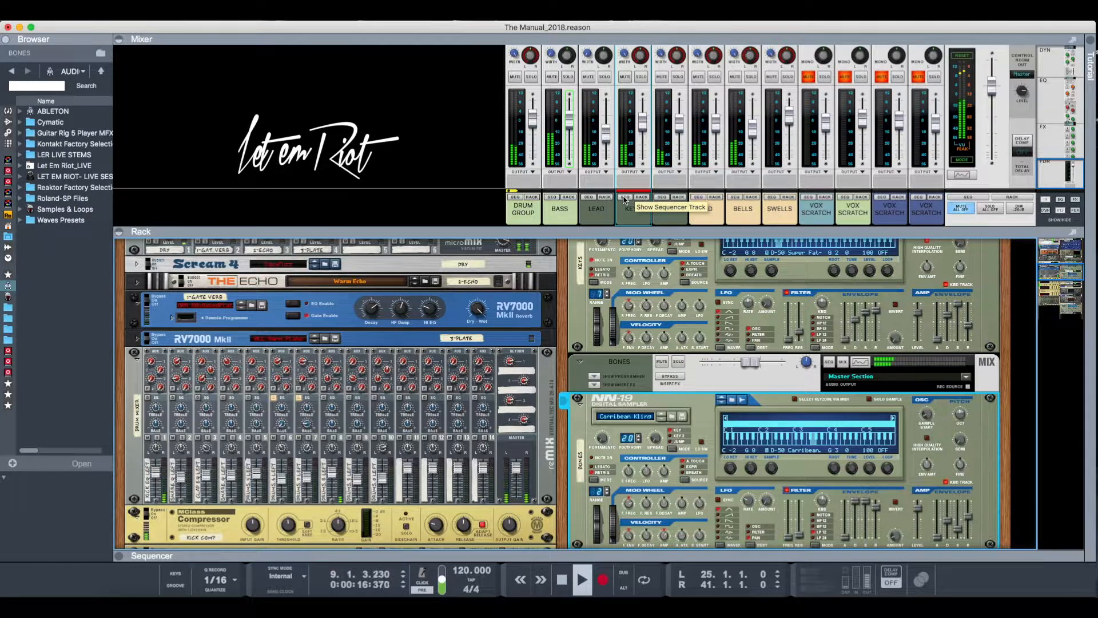
key("space")
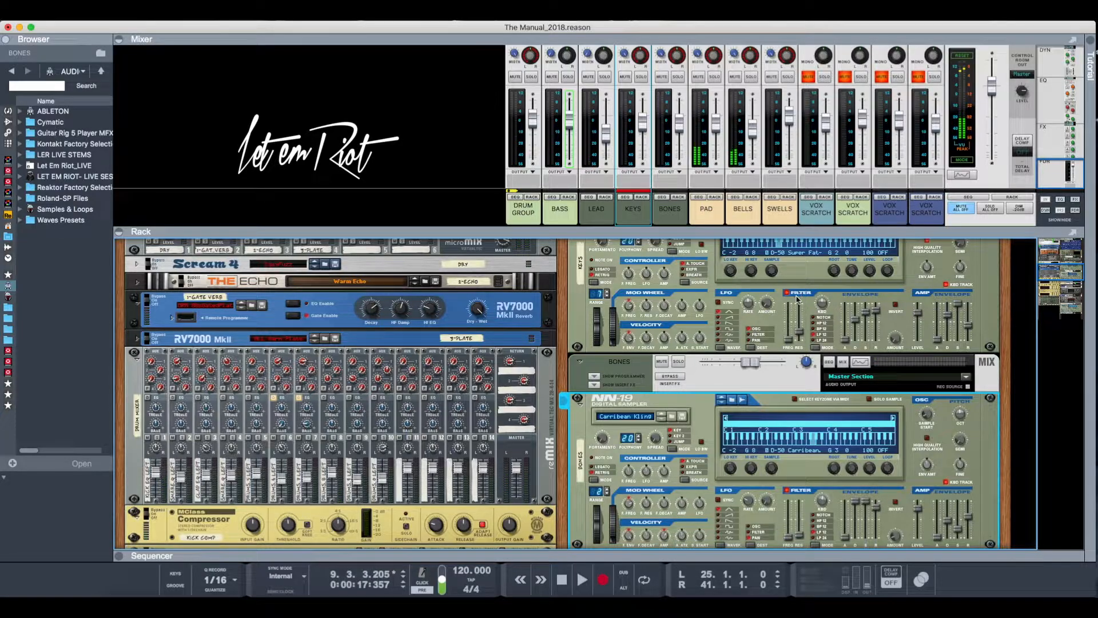
scroll(629, 362, "down", 4)
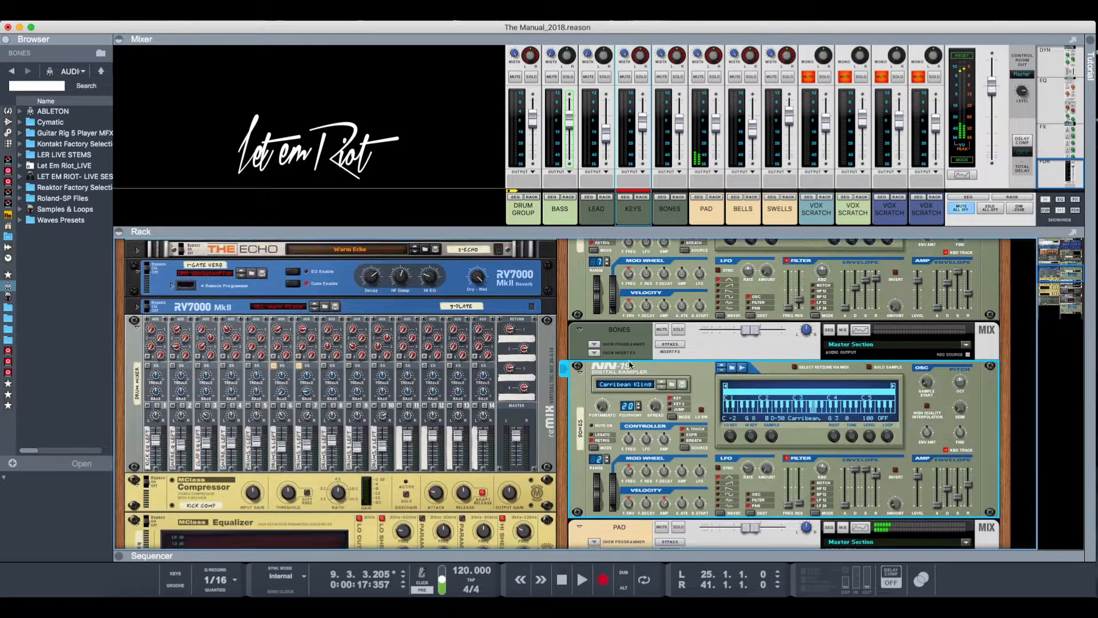
scroll(629, 359, "up", 6)
- Select the DRUM GROUP channel, examine its send effects in the rack, and select the DRUM MIXER reMIX below them
left_click(521, 216)
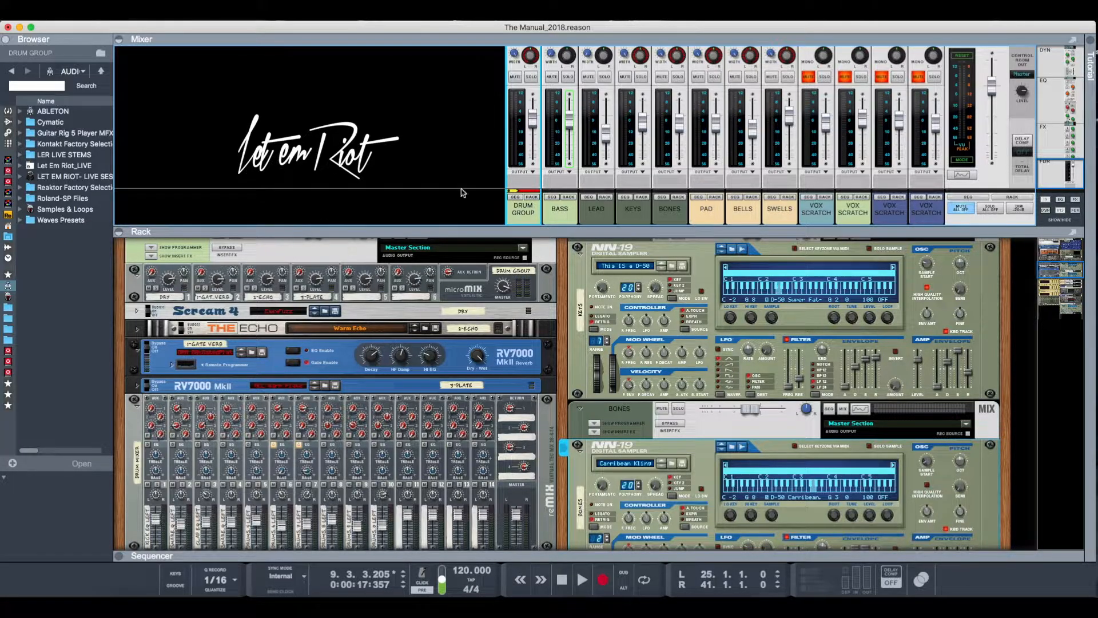
scroll(392, 426, "down", 3)
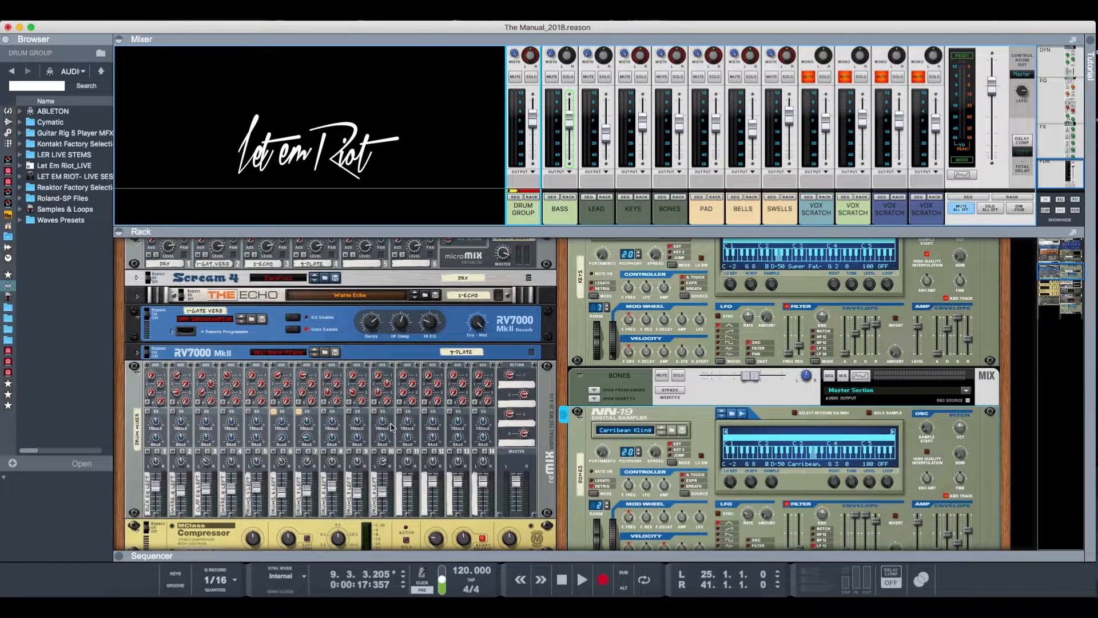
scroll(532, 409, "down", 1)
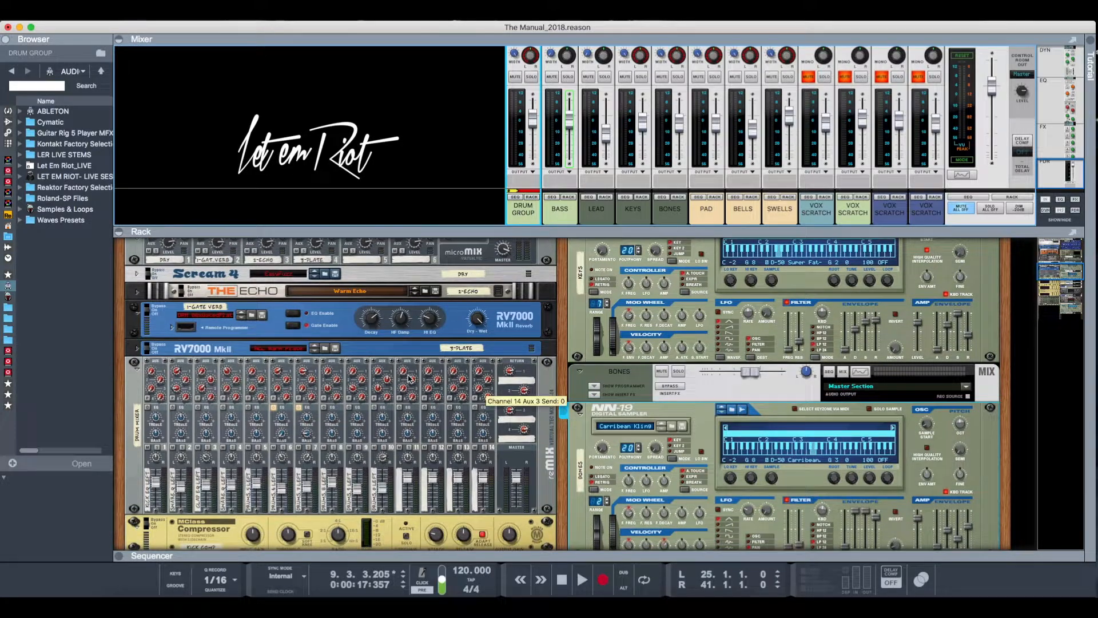
scroll(308, 353, "down", 1)
scroll(308, 353, "down", 3)
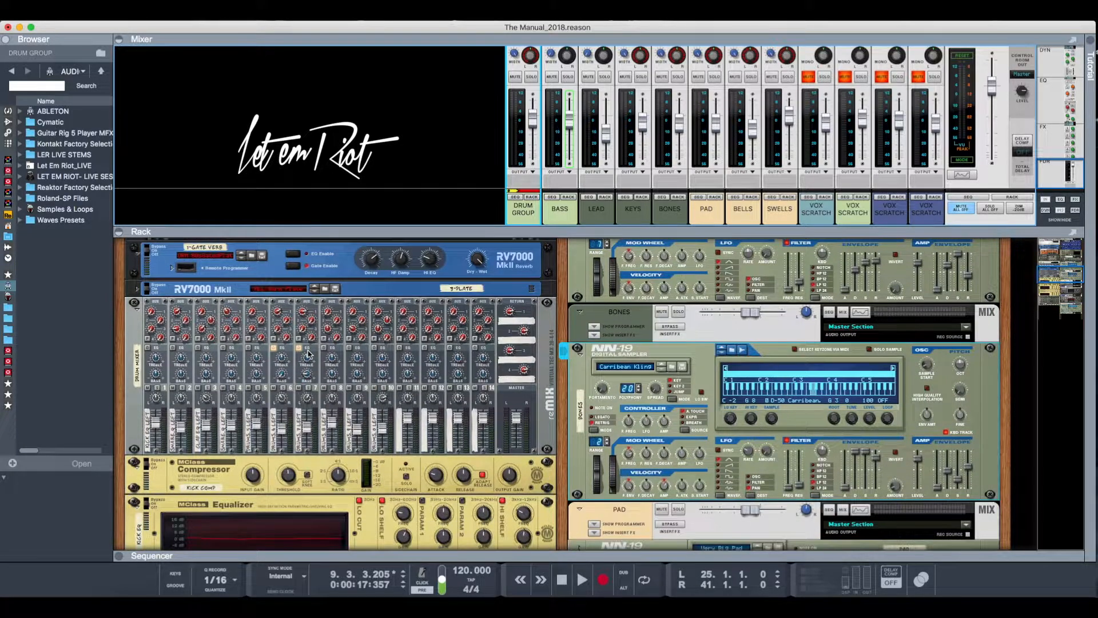
left_click(135, 386)
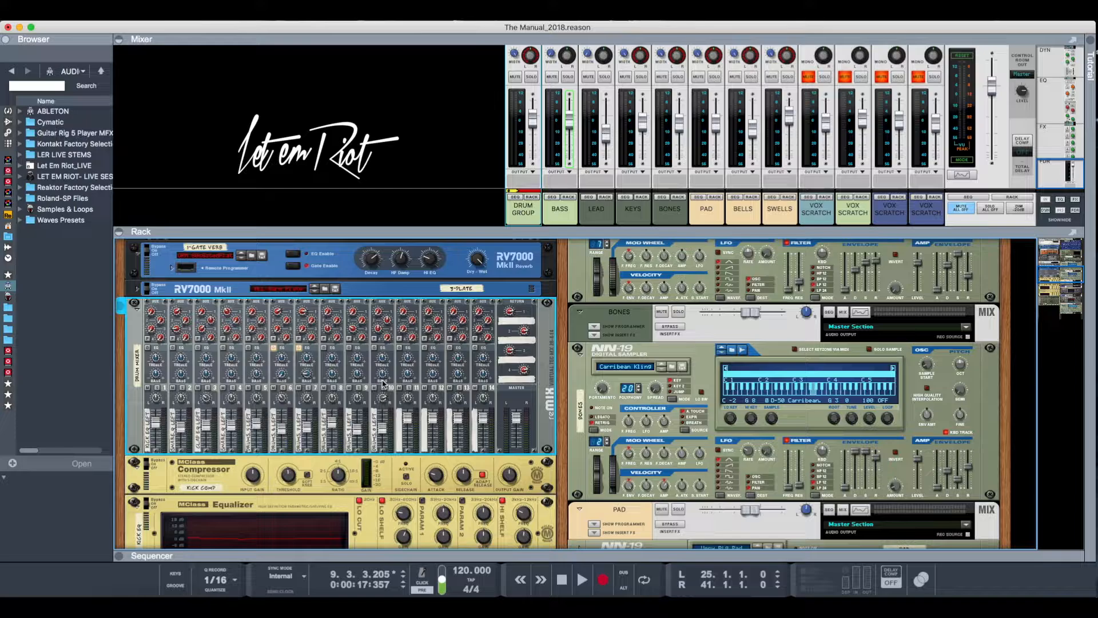
- Examine the drum mixer's channels and the MClass compressors and equalizers for the individual drums below it
scroll(384, 384, "down", 2)
scroll(384, 384, "up", 4)
scroll(385, 384, "down", 4)
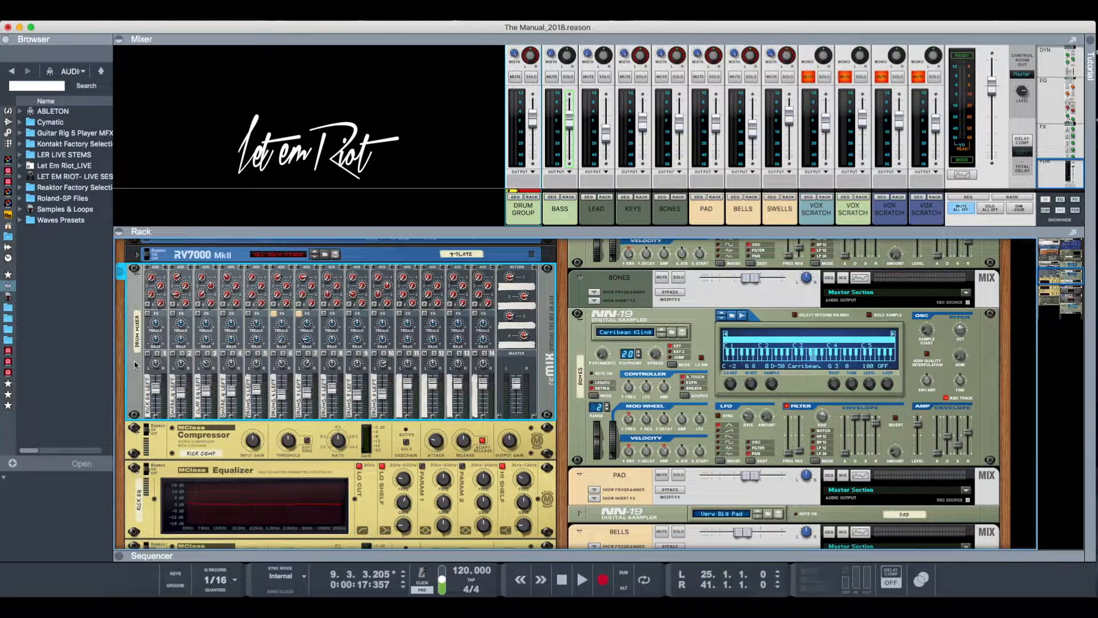
scroll(136, 364, "down", 5)
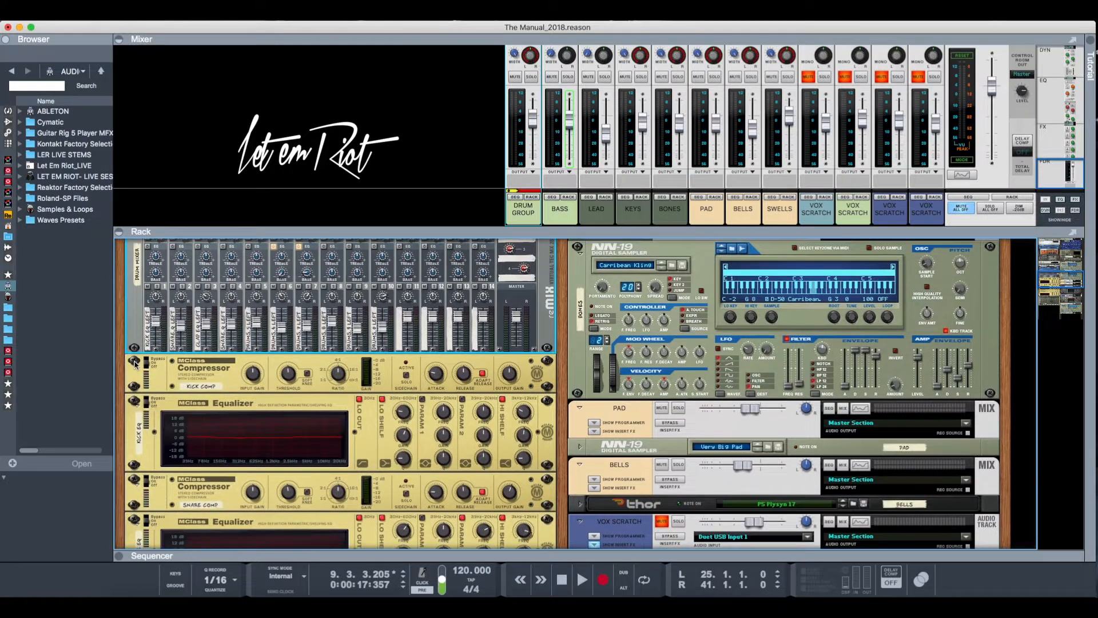
scroll(136, 364, "up", 2)
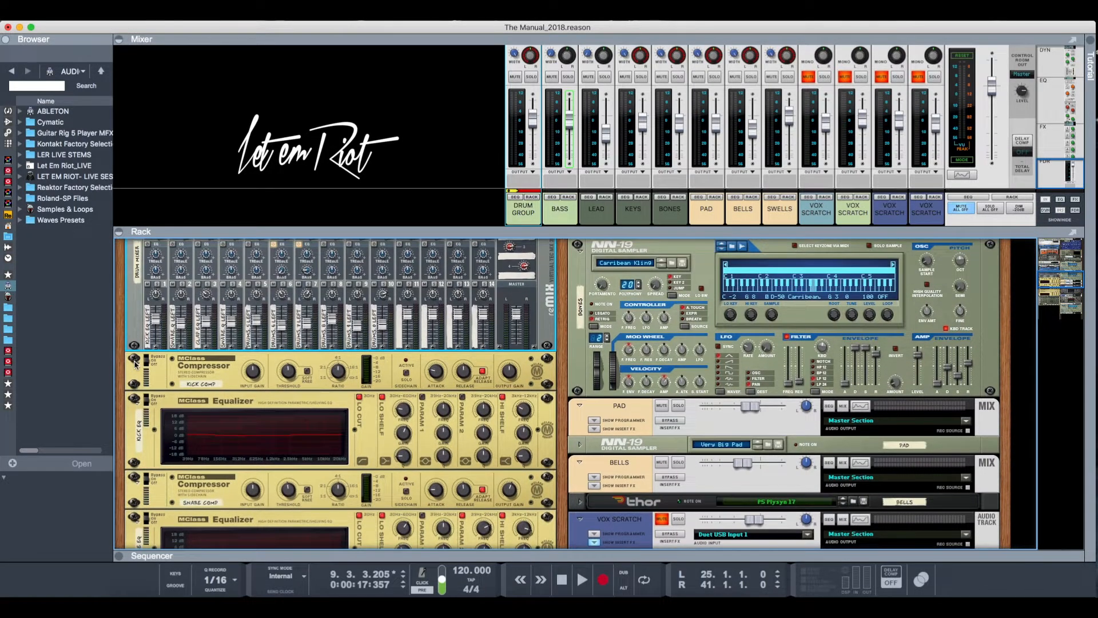
scroll(137, 364, "down", 15)
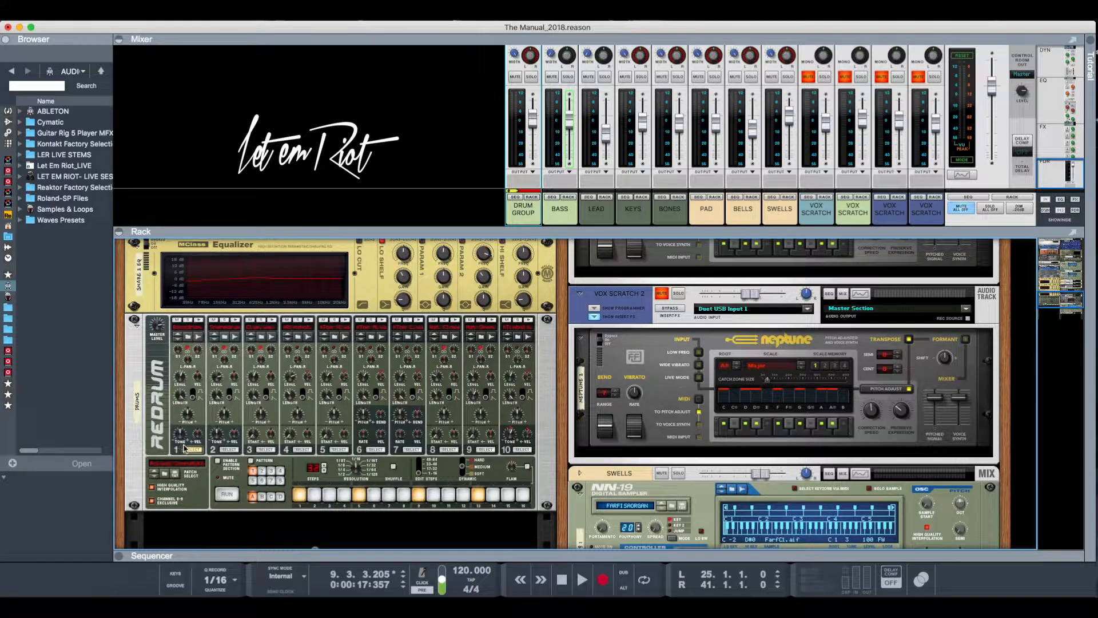
- Select the DRUMS Redrum at the end of the drum rack and examine it together with the SNARE 2 processors above it
left_click(136, 443)
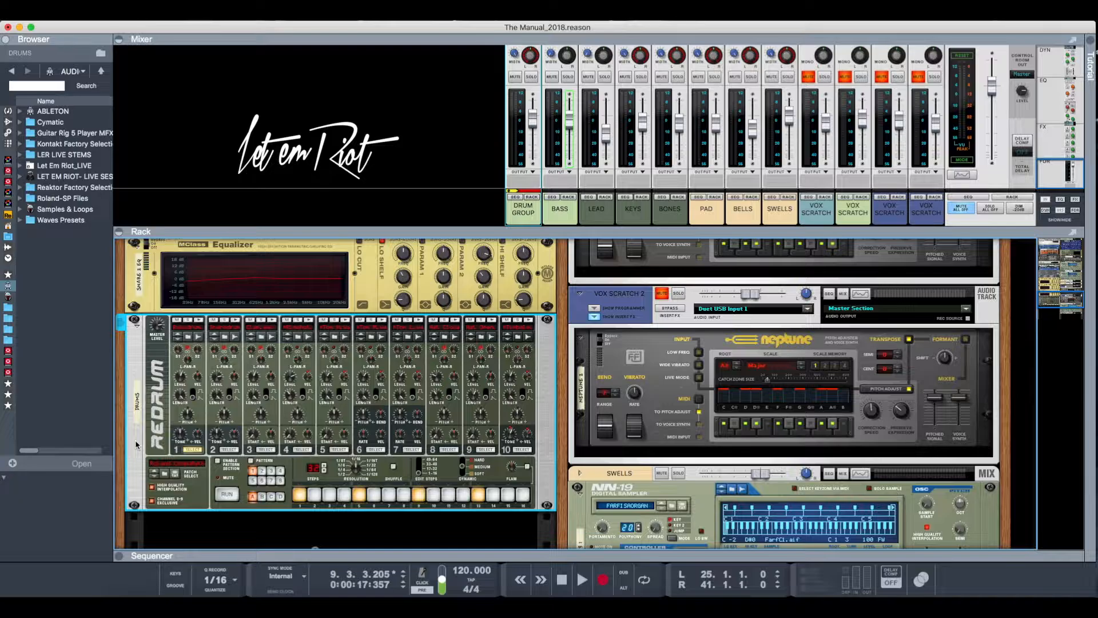
scroll(135, 443, "up", 4)
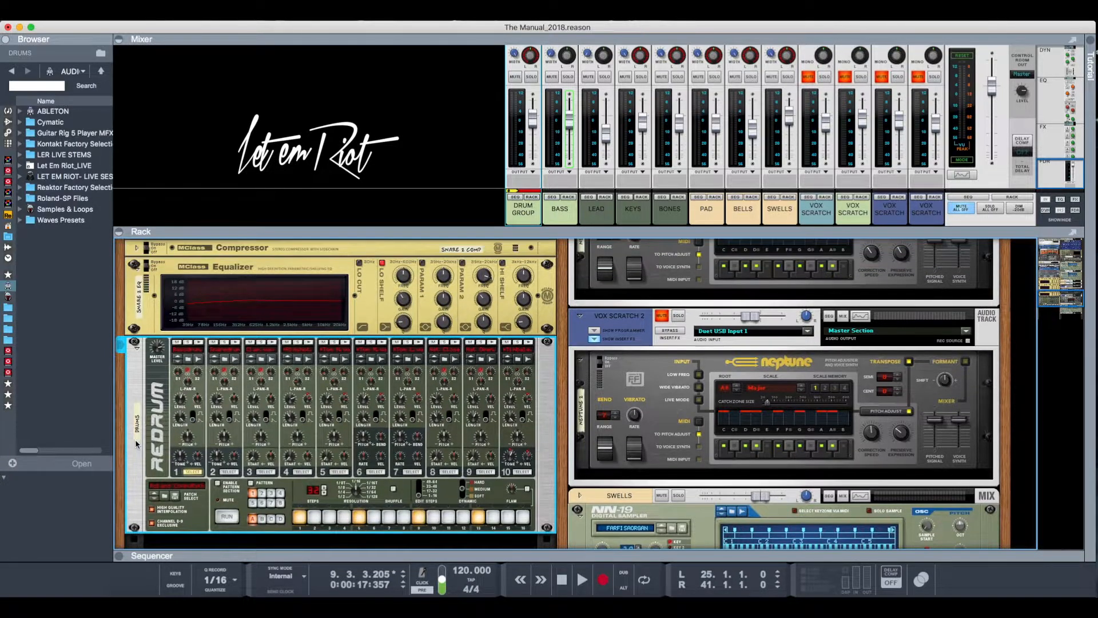
scroll(136, 443, "up", 2)
scroll(135, 443, "down", 5)
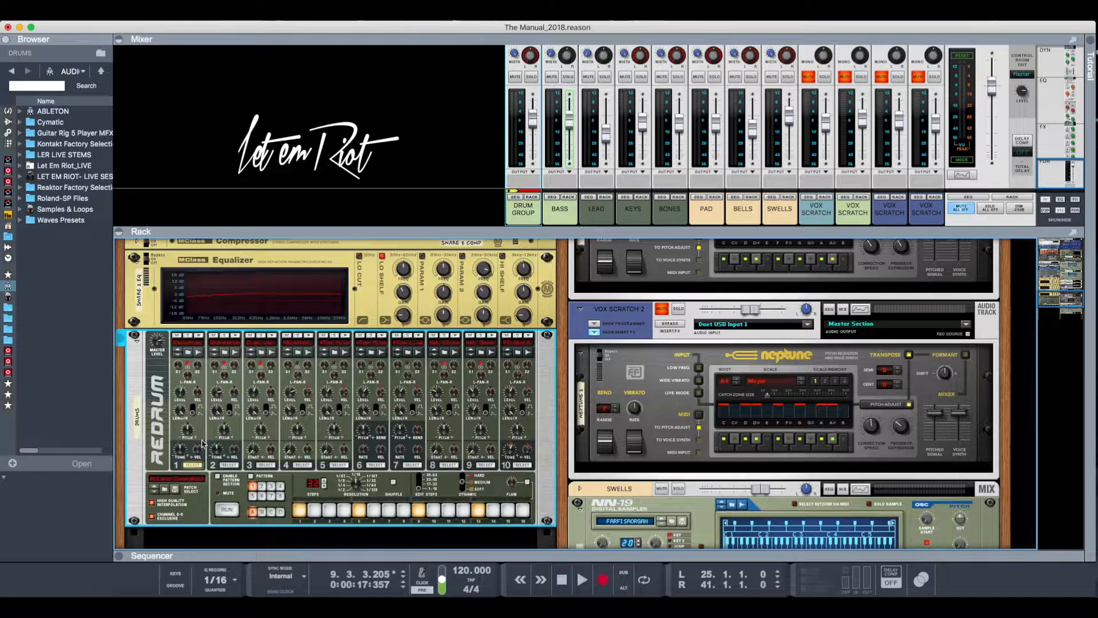
- Flip the rack to its rear and trace the cabling from Redrum's individual outputs through the compressors and equalizers to the drum mixer
key("Tab")
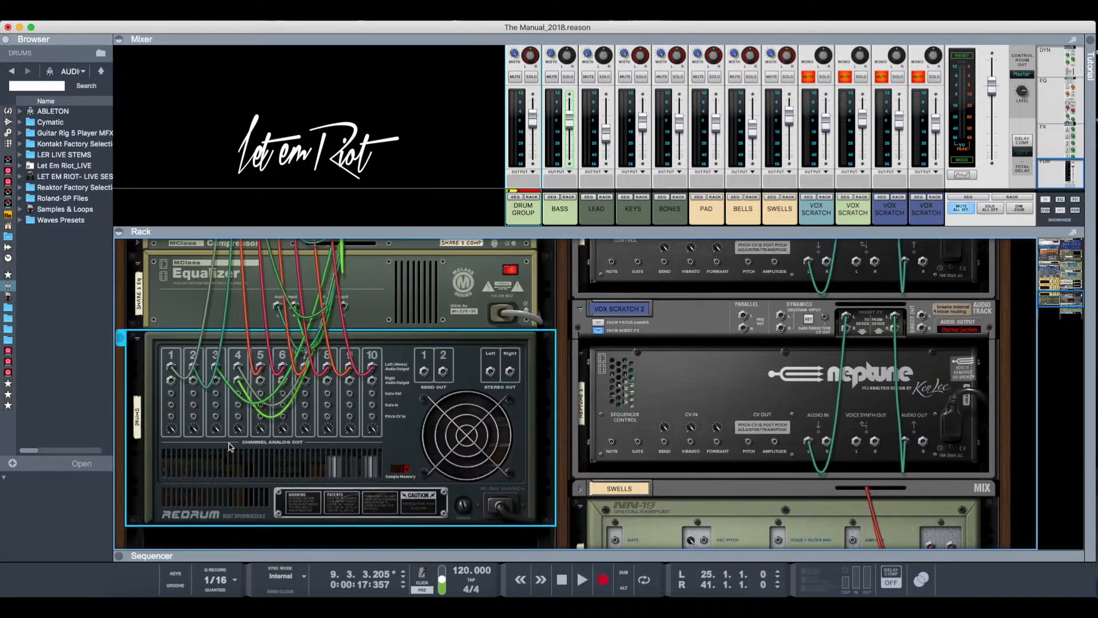
scroll(231, 448, "up", 3)
scroll(231, 447, "up", 10)
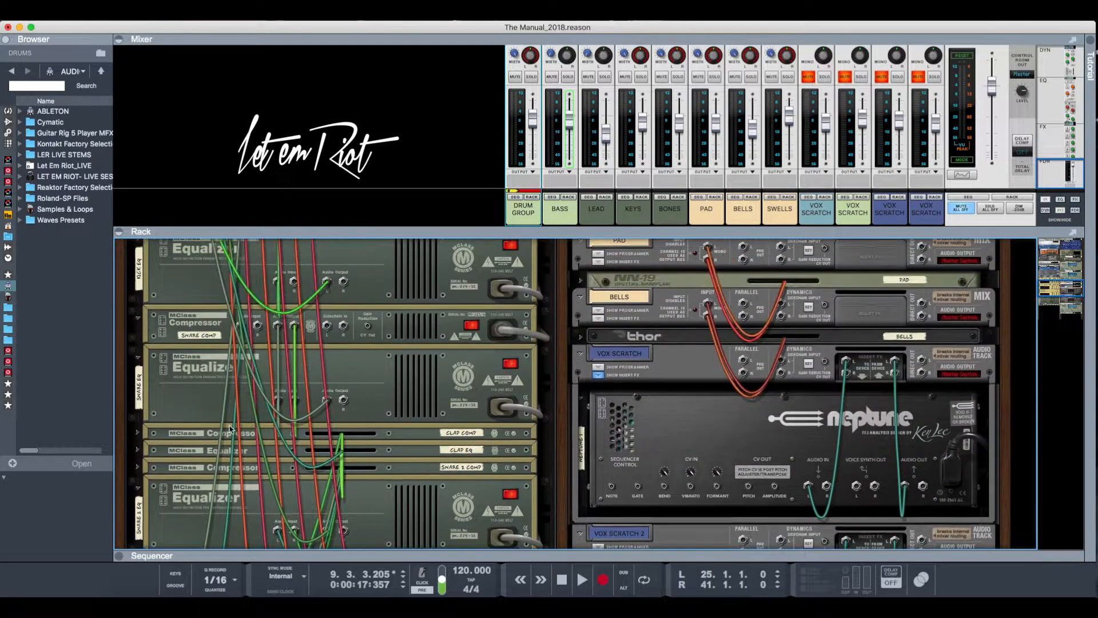
scroll(231, 429, "up", 3)
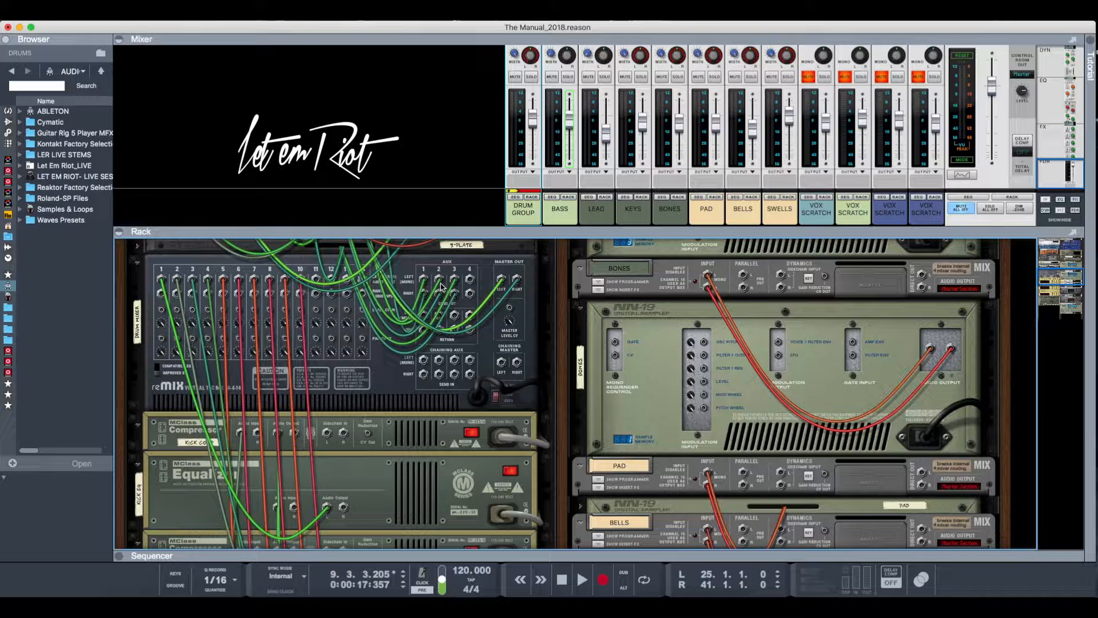
scroll(440, 291, "up", 5)
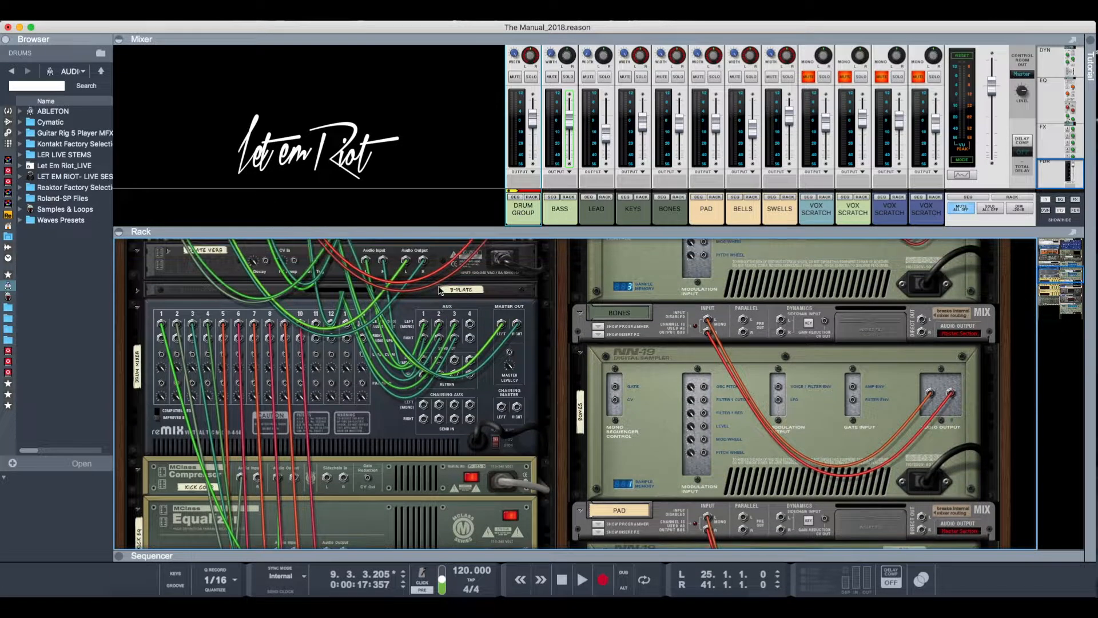
scroll(440, 291, "down", 15)
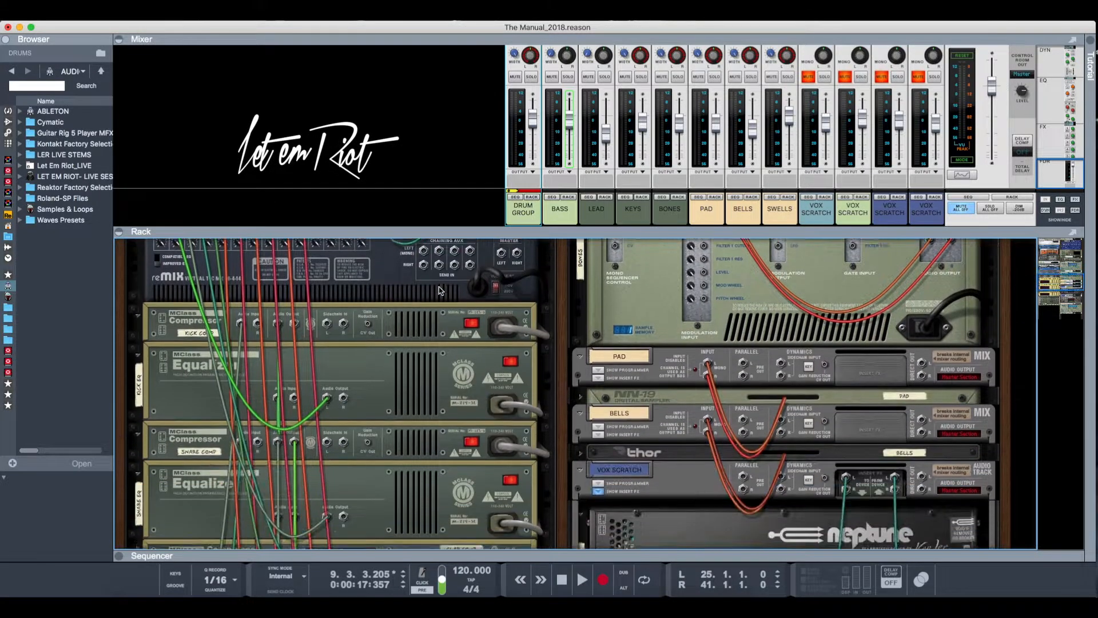
scroll(439, 290, "down", 5)
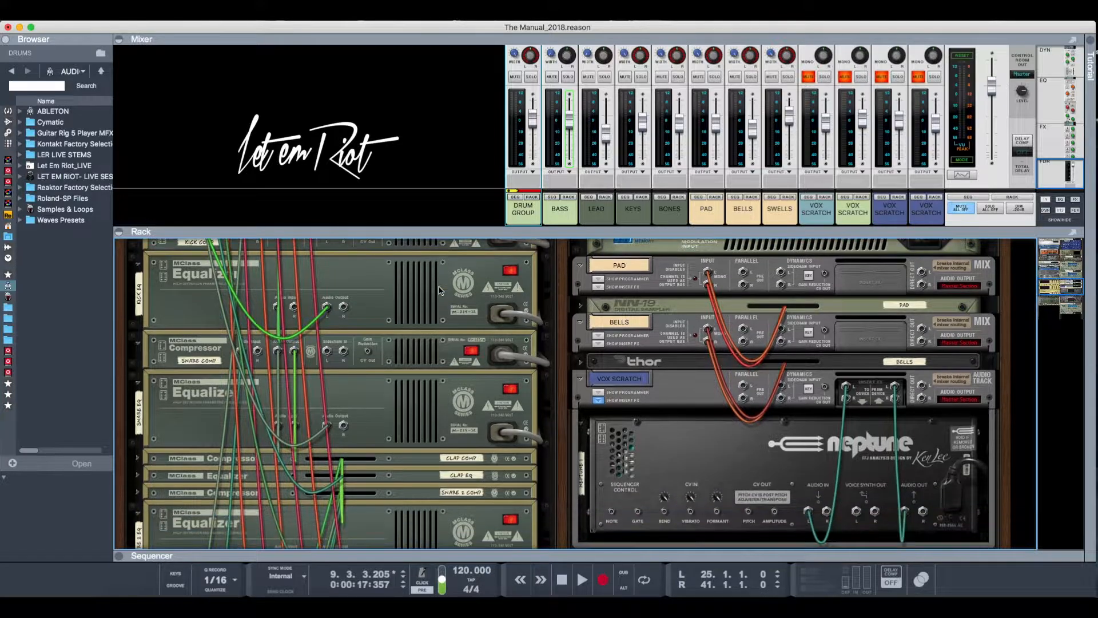
scroll(439, 291, "up", 18)
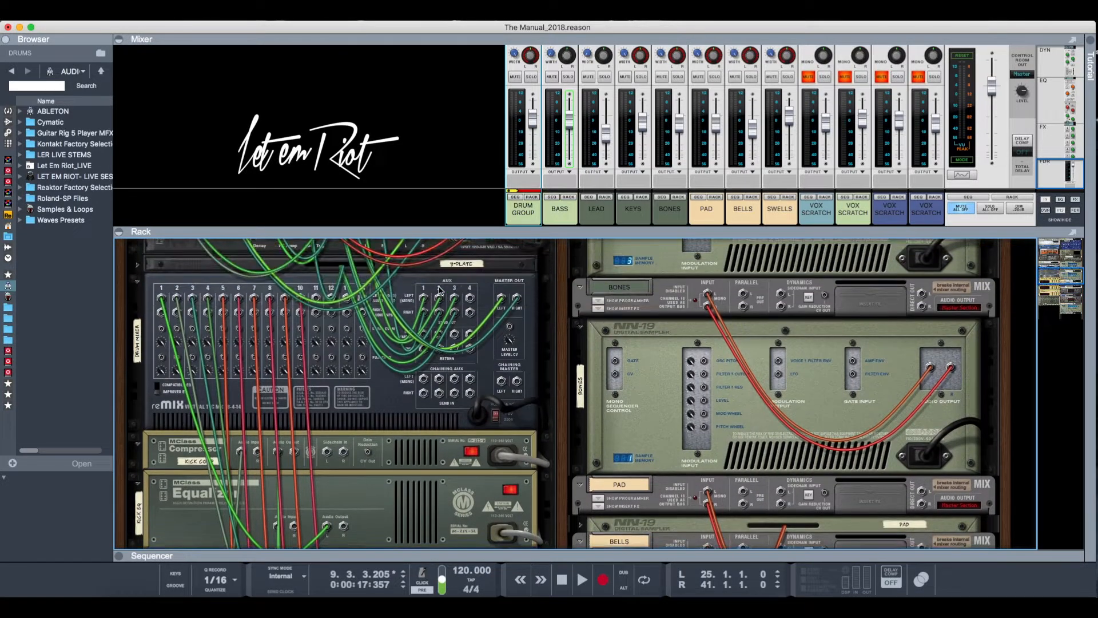
scroll(439, 291, "down", 20)
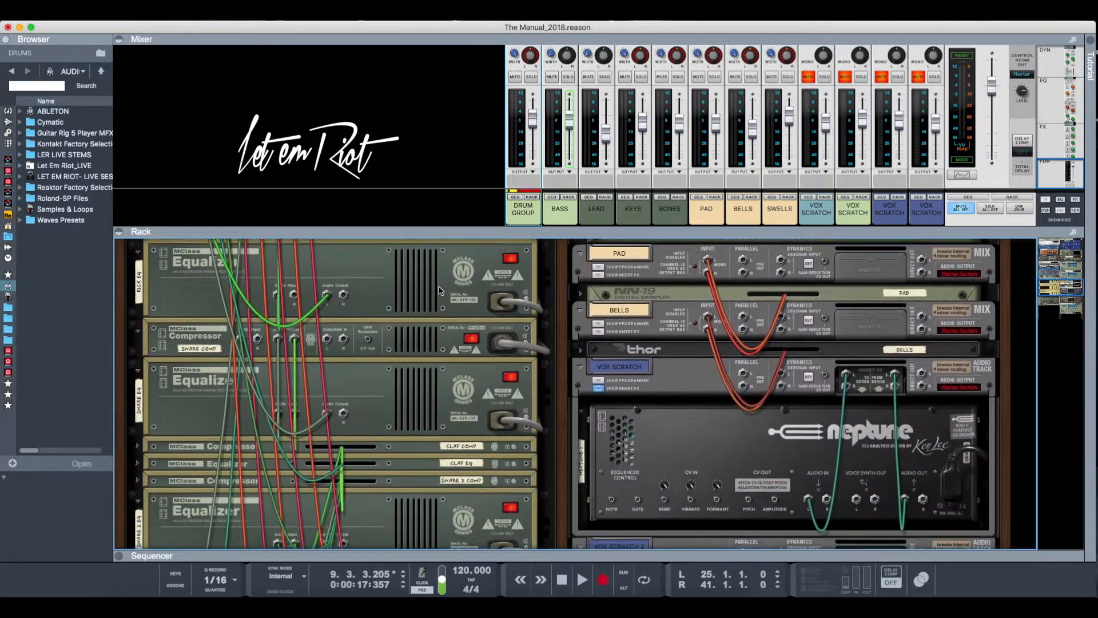
scroll(439, 291, "down", 3)
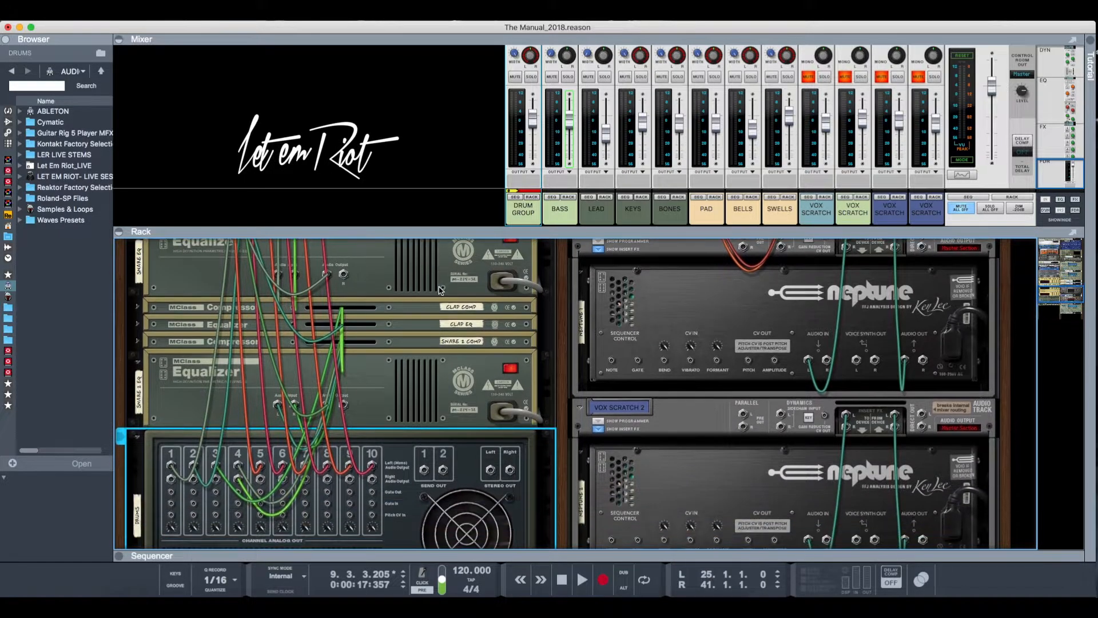
scroll(440, 291, "up", 1)
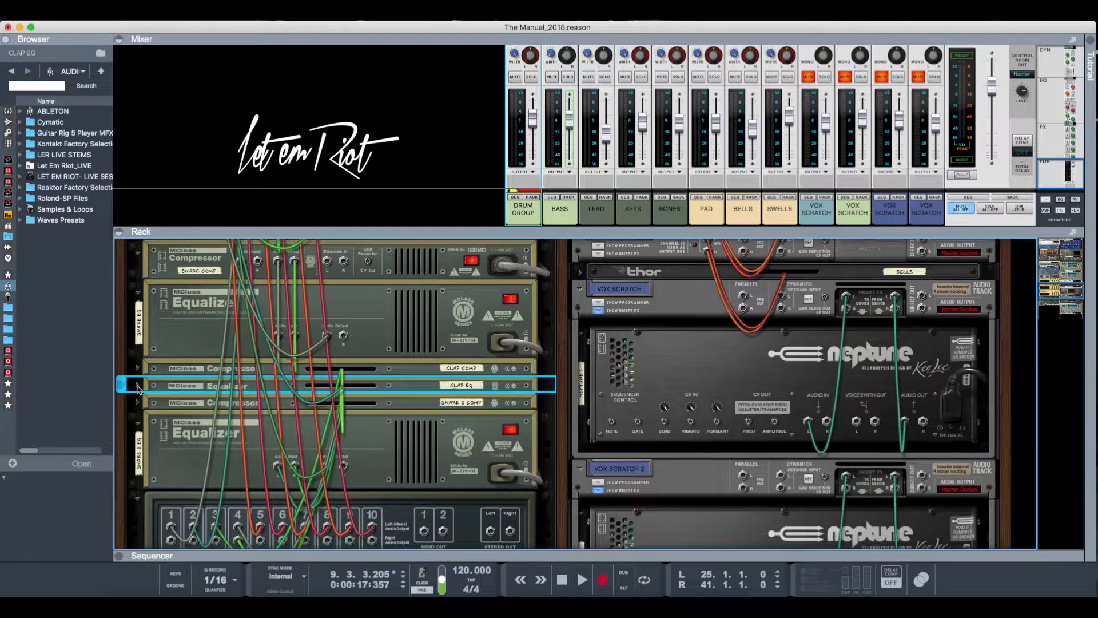
- Unfold the CLAP EQ equalizer and turn the rack back to its front
left_click(138, 387)
key("Tab")
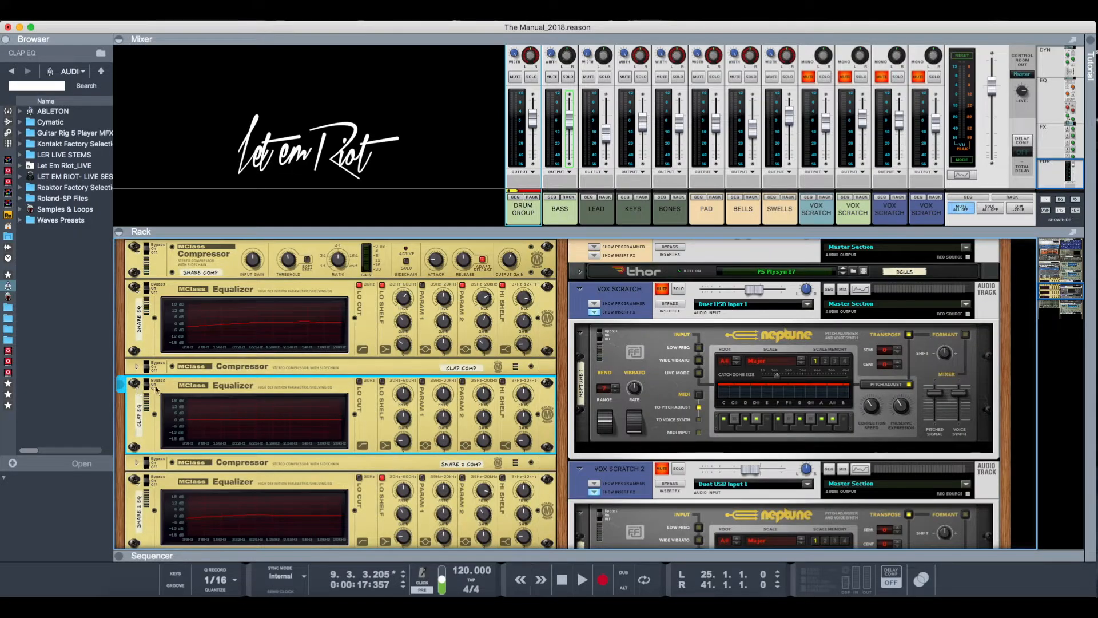
scroll(259, 404, "down", 6)
scroll(259, 403, "up", 8)
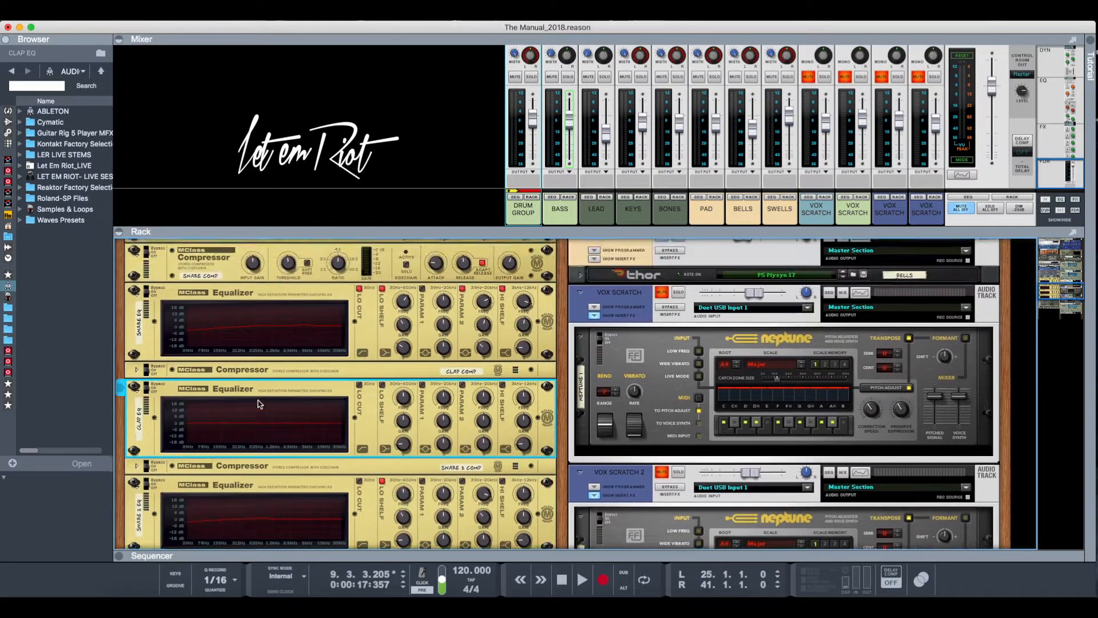
- Examine the front settings of the kick, snare and clap compressors and equalizers between the drum mixer and Redrum
scroll(259, 403, "up", 8)
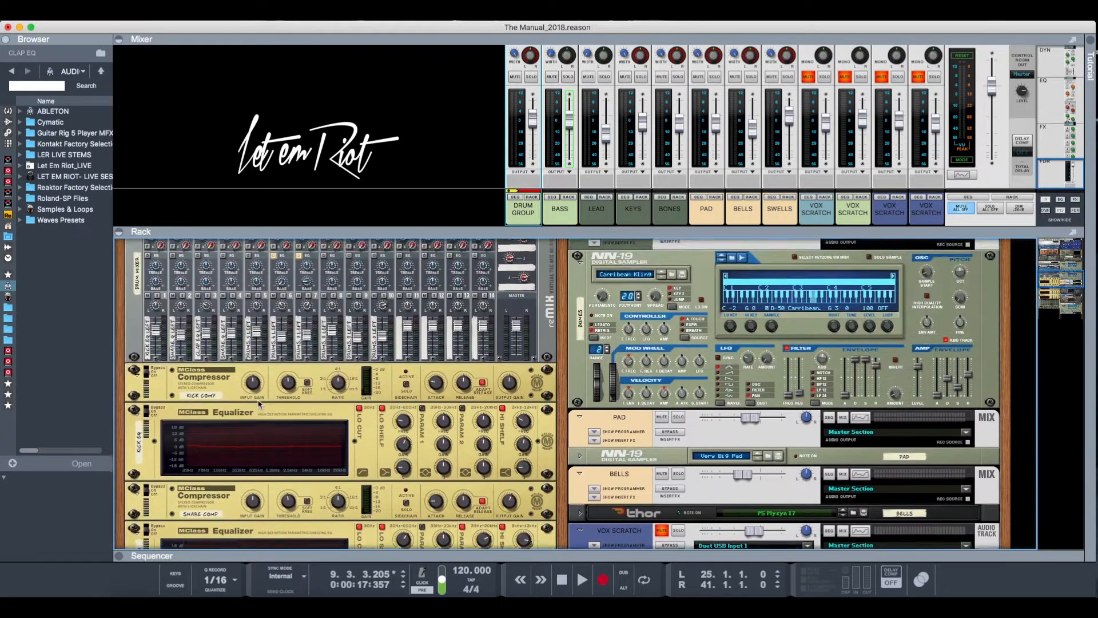
scroll(258, 404, "down", 5)
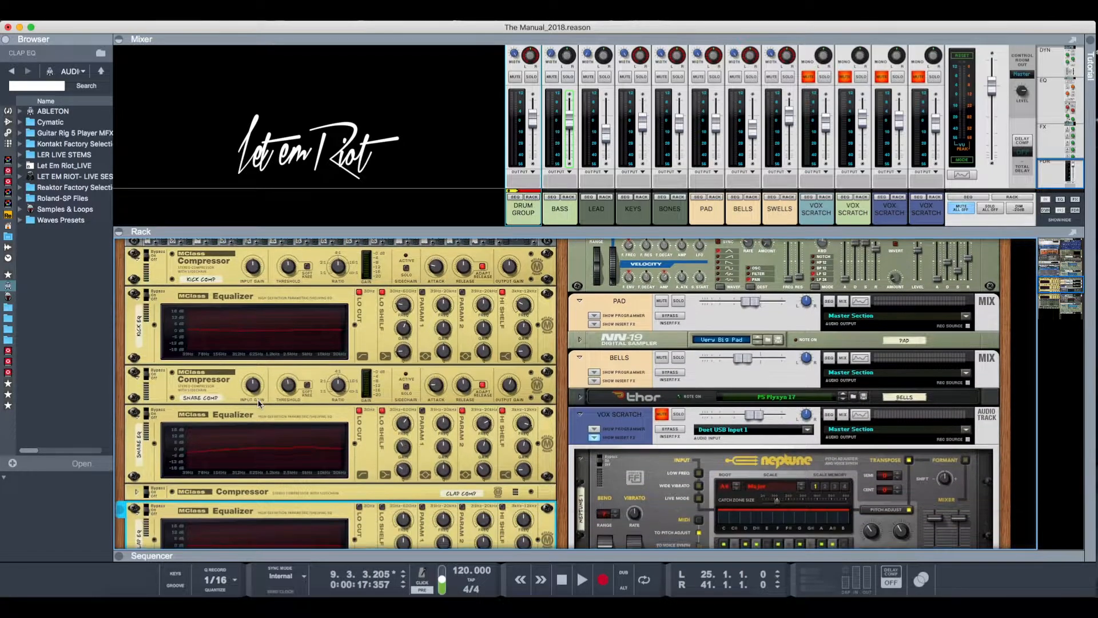
scroll(258, 403, "down", 1)
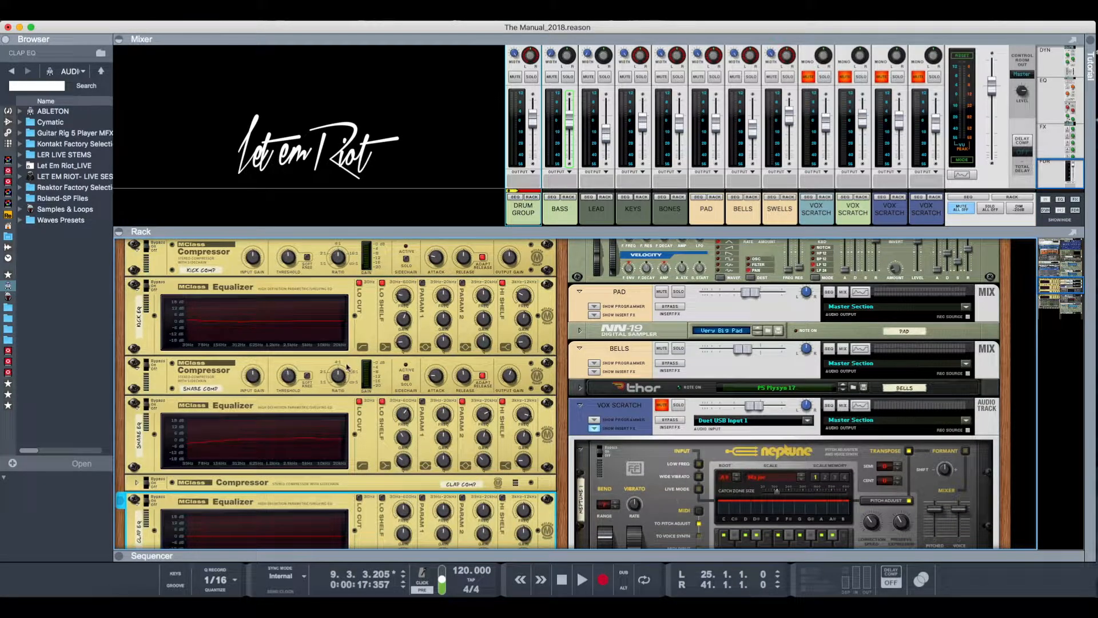
scroll(344, 329, "down", 15)
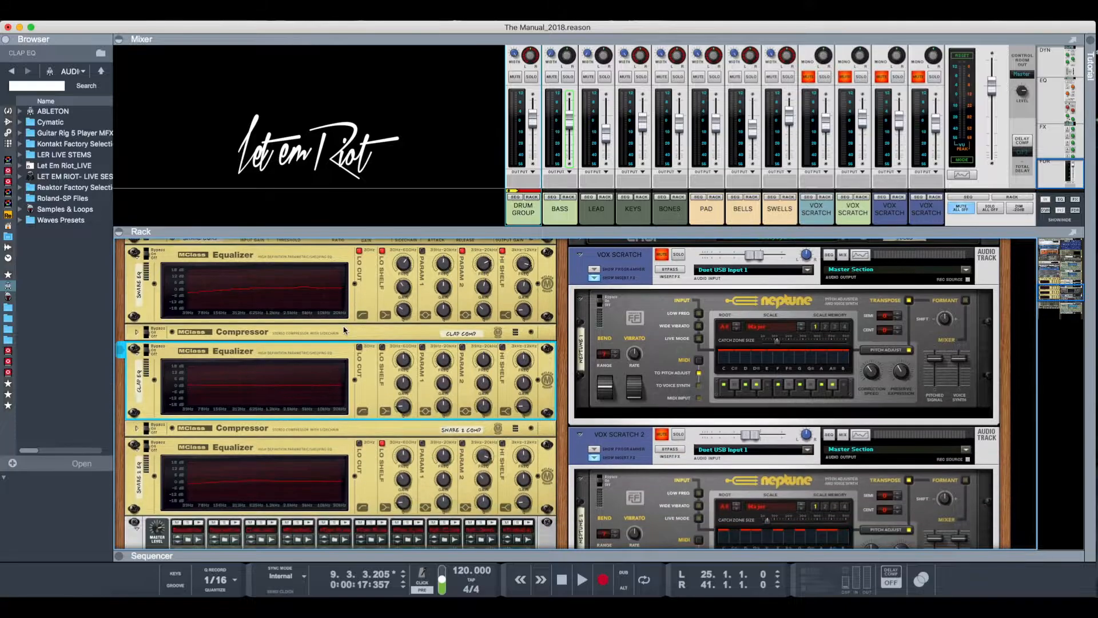
scroll(343, 330, "up", 14)
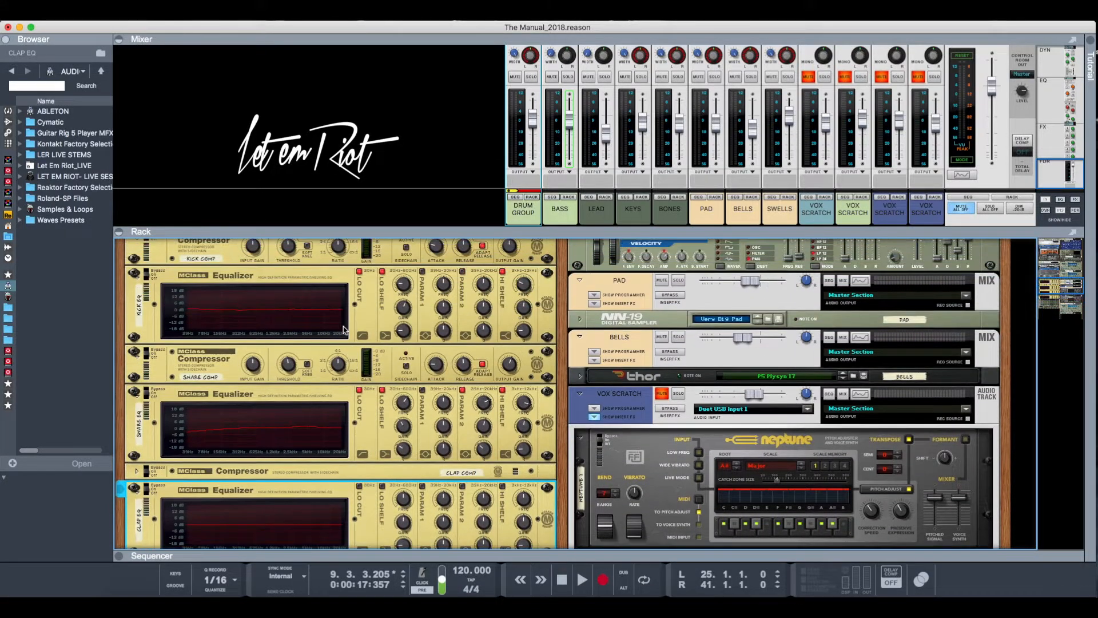
- Solo the DRUM GROUP channel and play the song while following the kick, snare and clap processors down to Redrum
key("space")
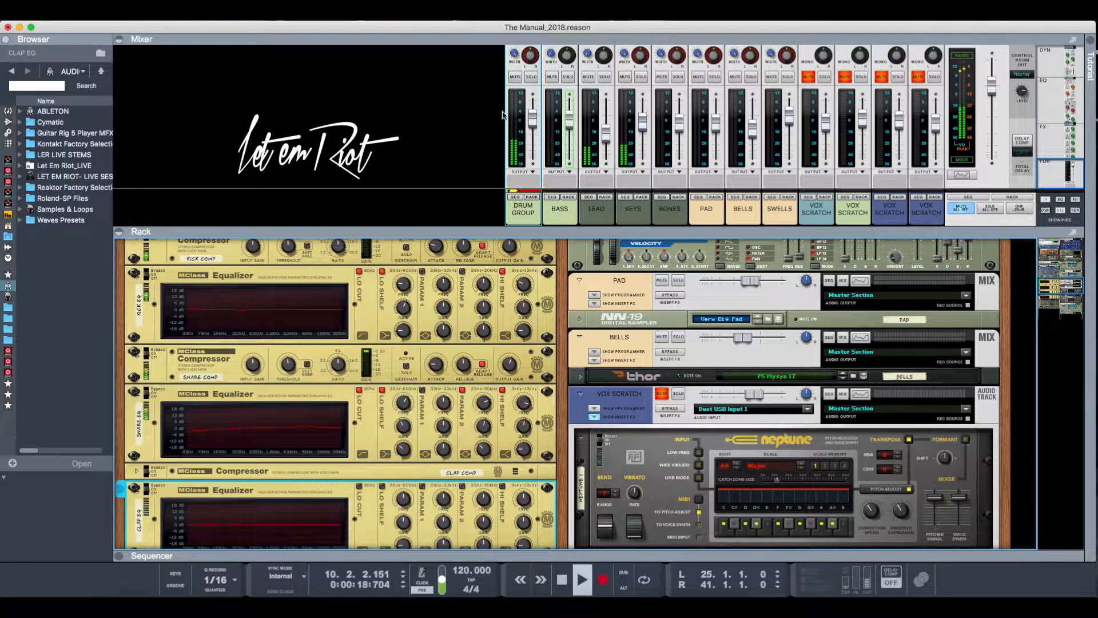
left_click(532, 76)
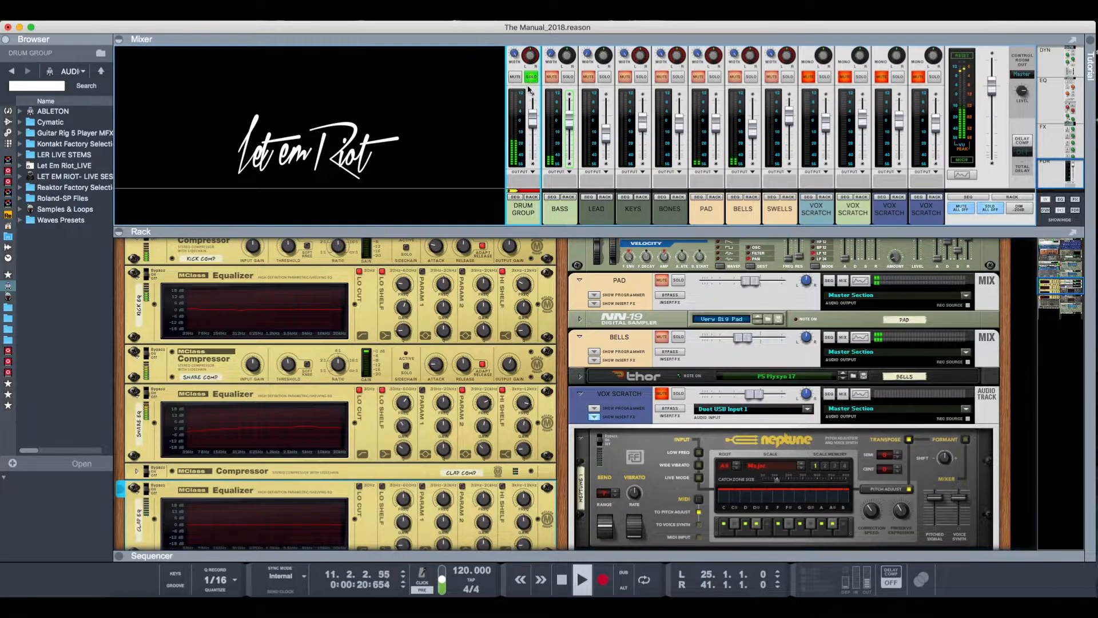
scroll(369, 352, "down", 10)
scroll(368, 353, "up", 10)
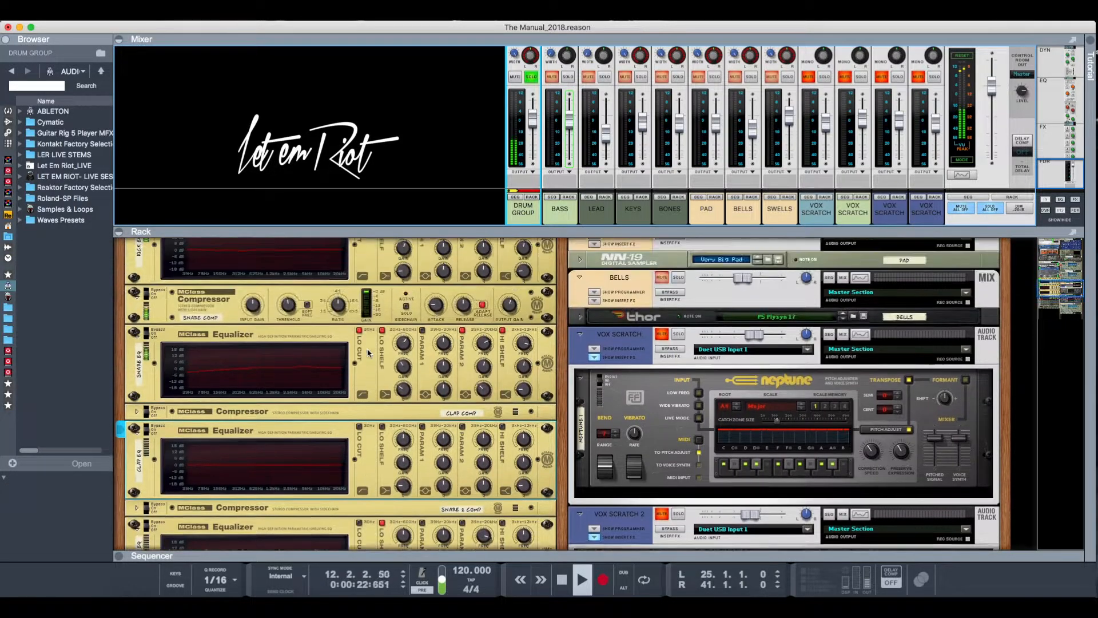
scroll(369, 353, "down", 8)
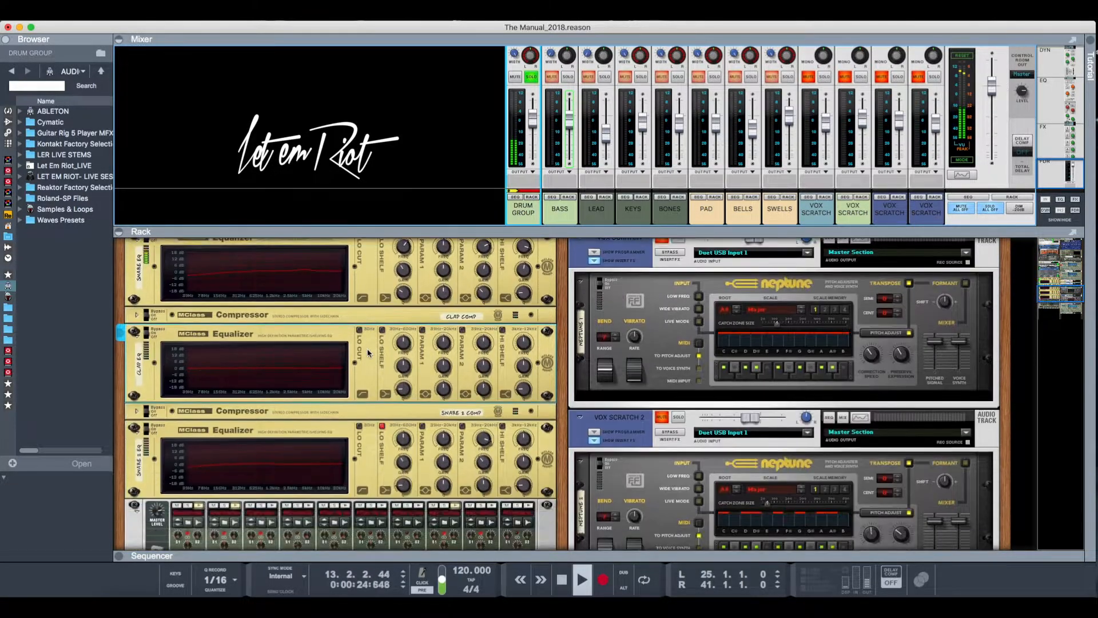
scroll(368, 353, "down", 3)
key("space")
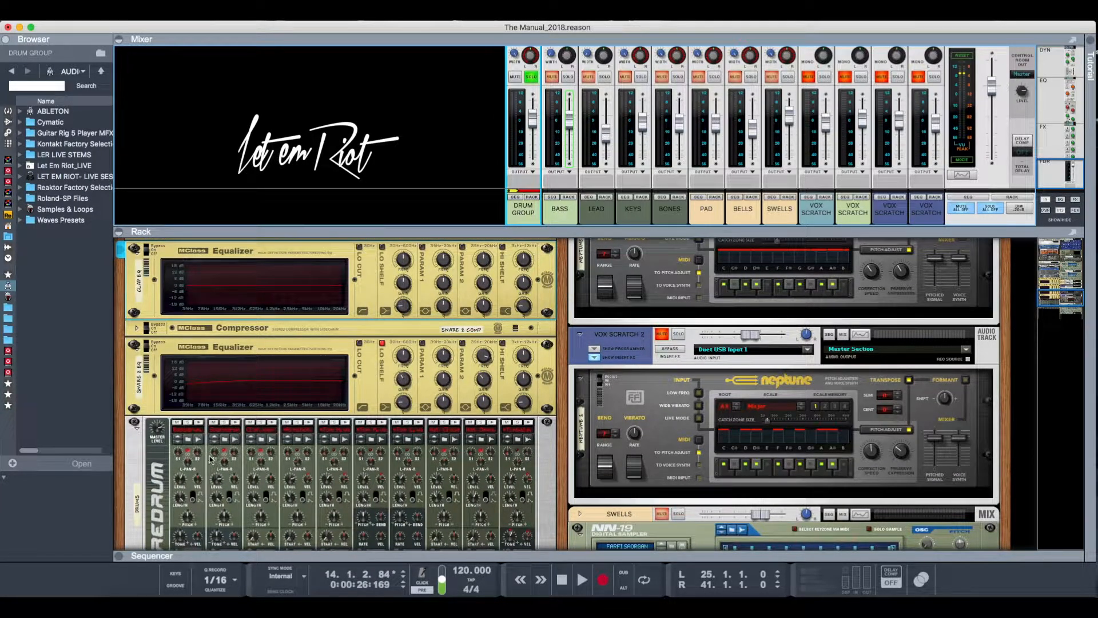
- Select the DRUMS Redrum and audition the samples on its drum channels 1 and 2
left_click(199, 426)
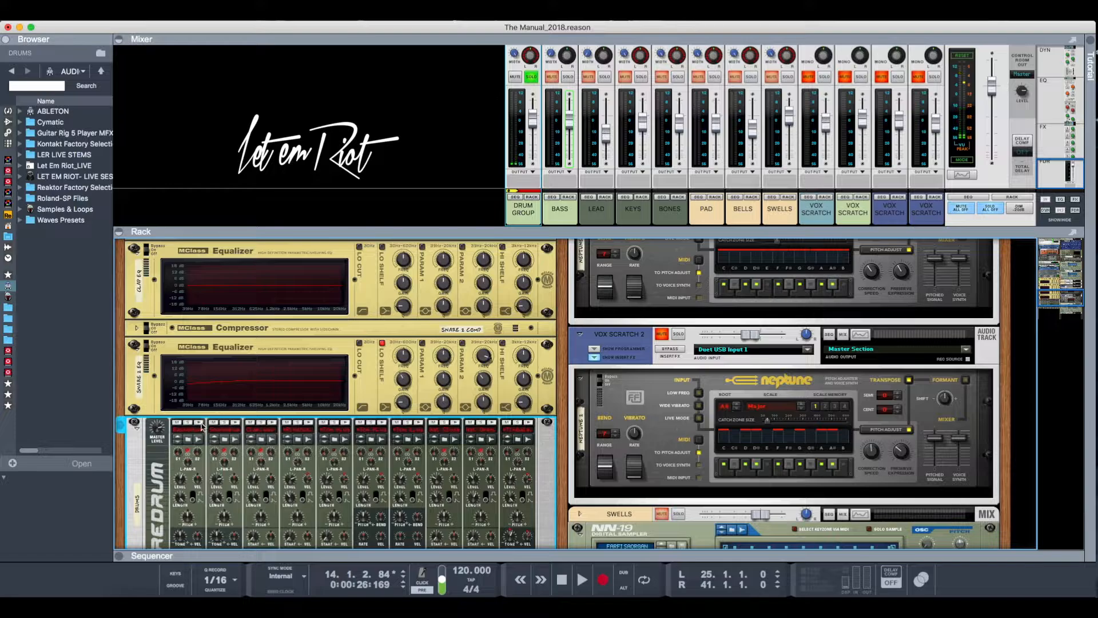
scroll(232, 426, "down", 5)
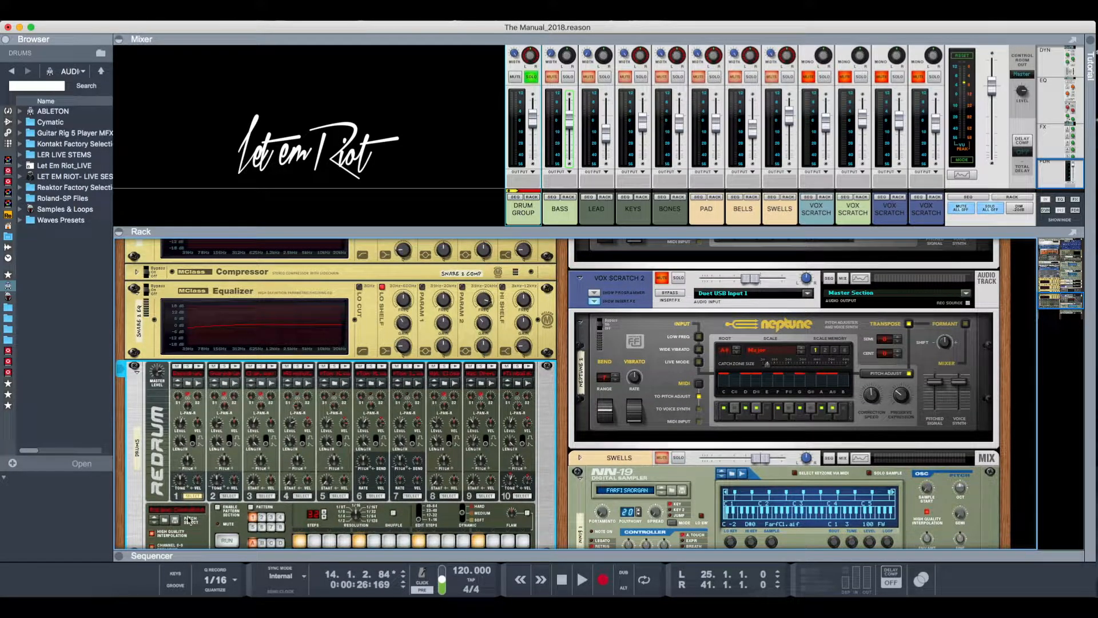
left_click(235, 367)
left_click(235, 367)
left_click(34, 222)
left_click(38, 230)
left_click(24, 158)
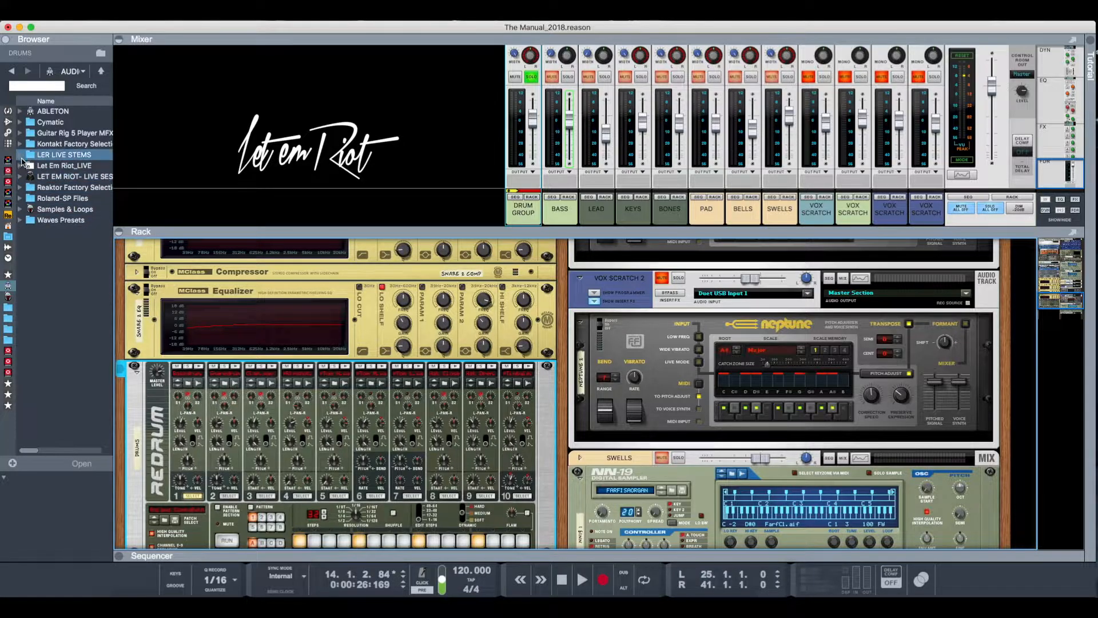
left_click(25, 166)
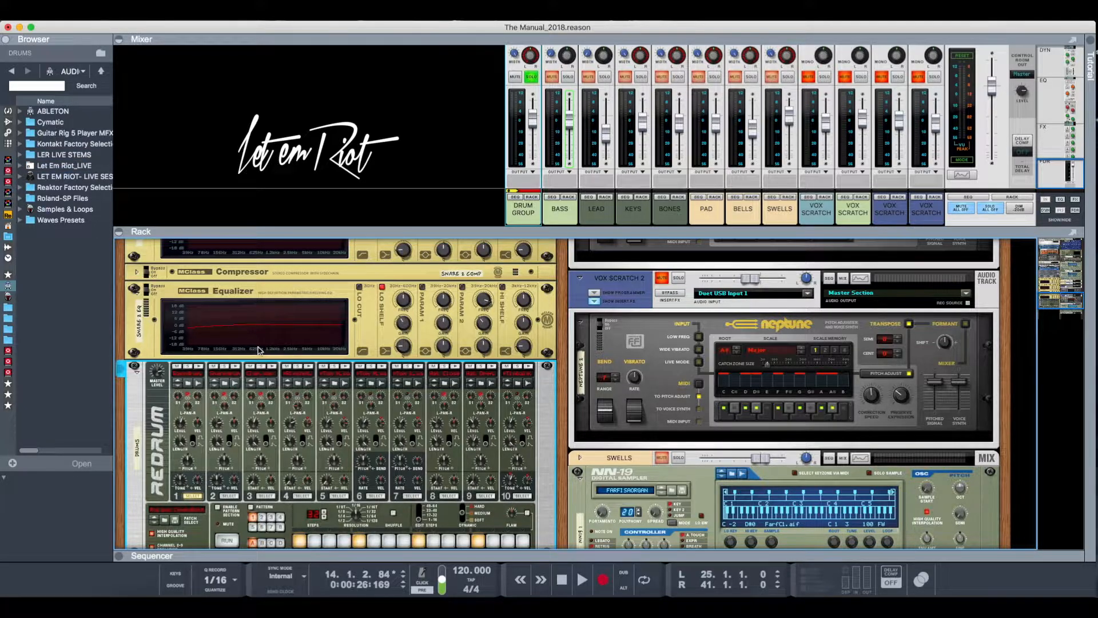
- Audition the sample on Redrum's drum channel 3 and look over the whole device with its patch and pattern sections
scroll(211, 387, "down", 5)
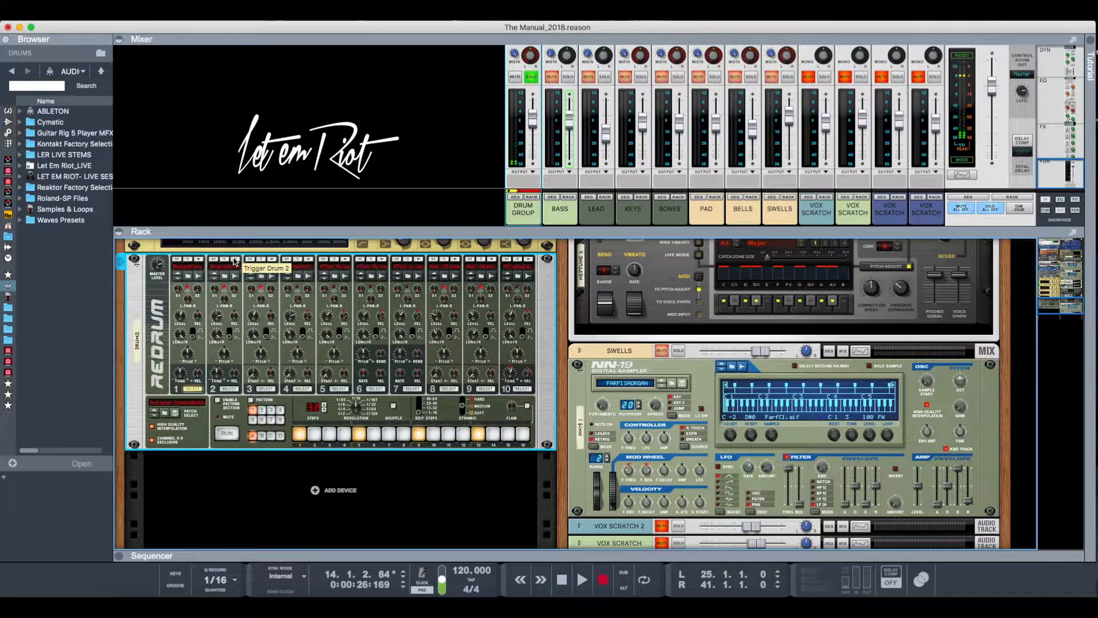
left_click(273, 260)
left_click(273, 260)
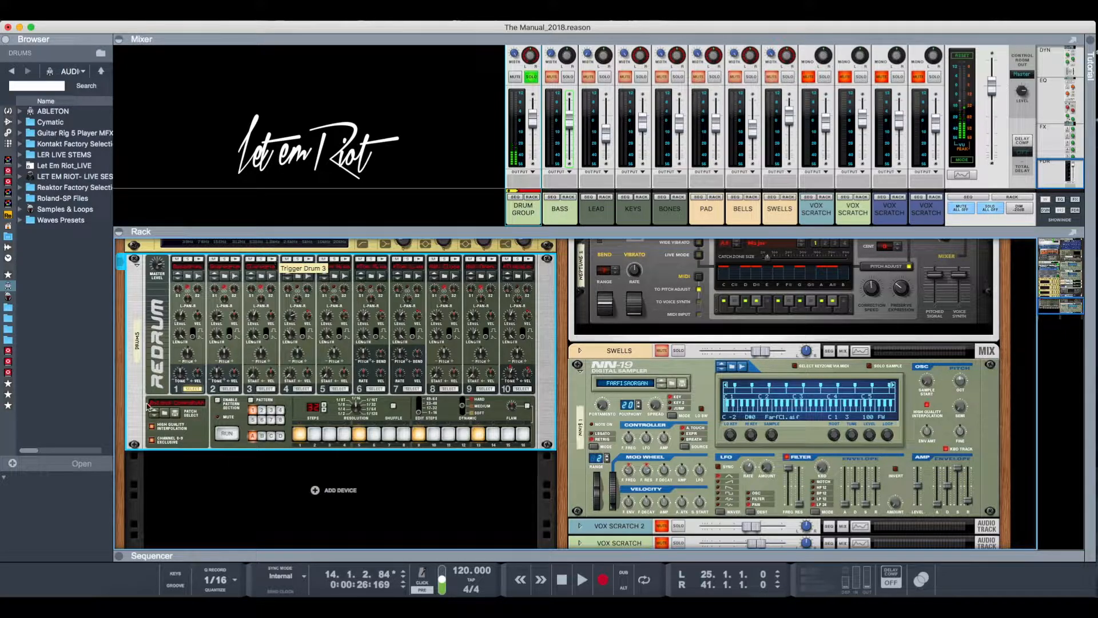
scroll(147, 403, "down", 4)
scroll(147, 400, "up", 6)
scroll(149, 395, "down", 3)
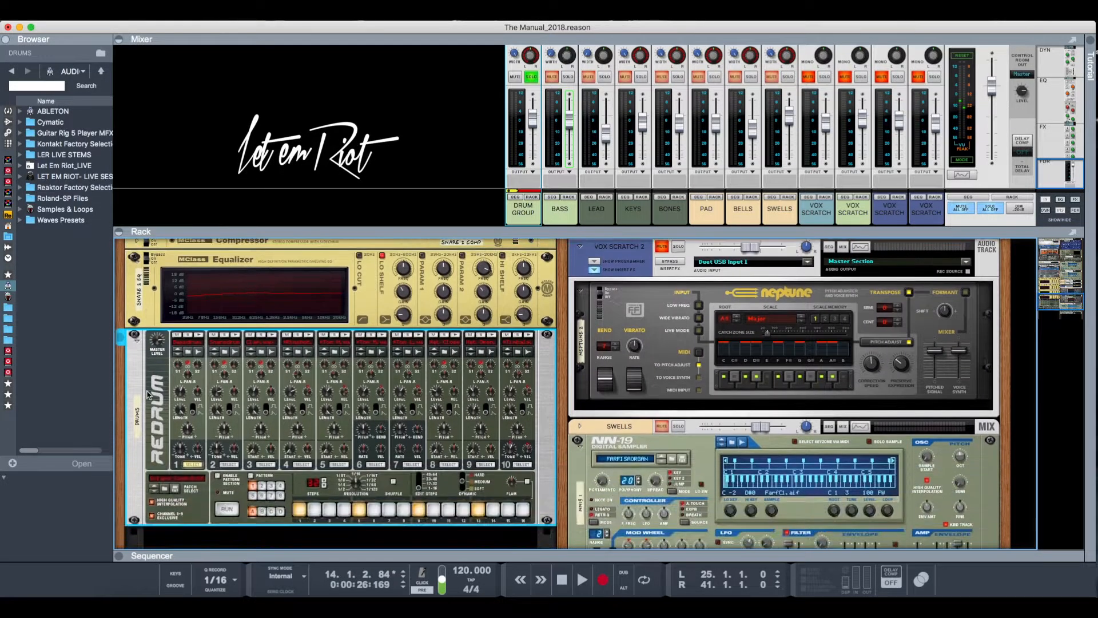
scroll(147, 395, "down", 3)
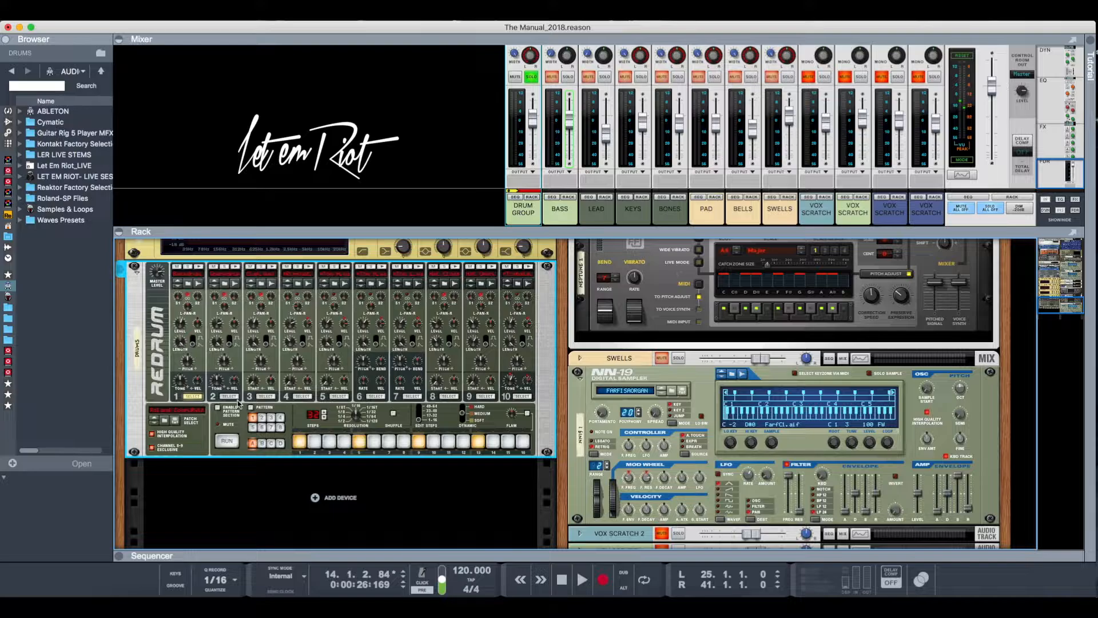
- Examine the drum group's Scream 4, Echo and RV7000 effects, checking their cabling to the microMIX at the rear of the rack
scroll(237, 403, "up", 10)
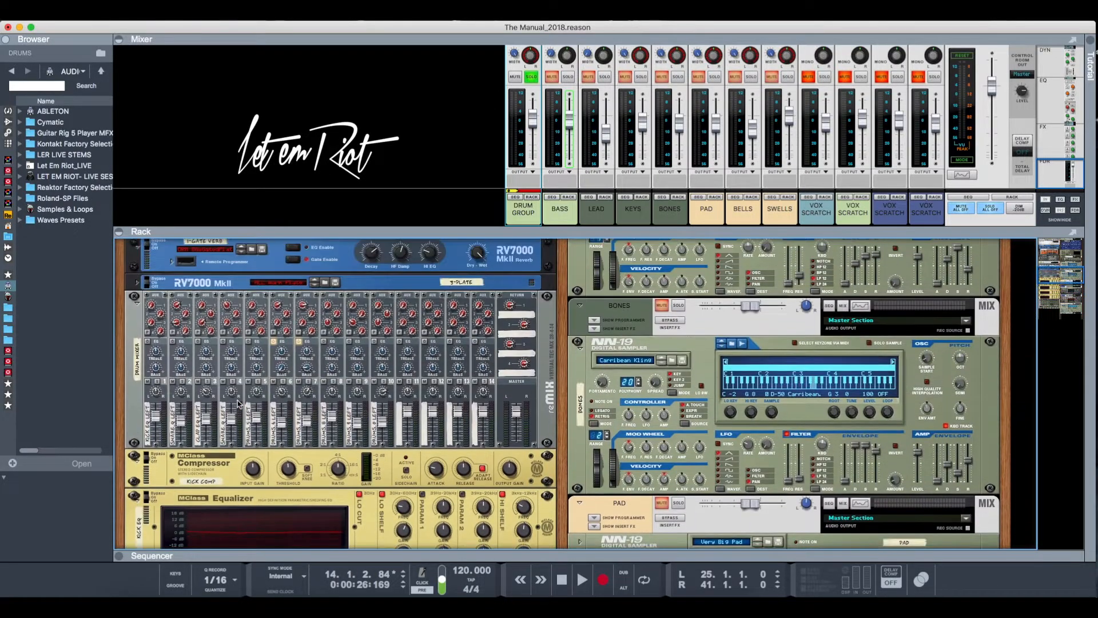
scroll(238, 403, "up", 5)
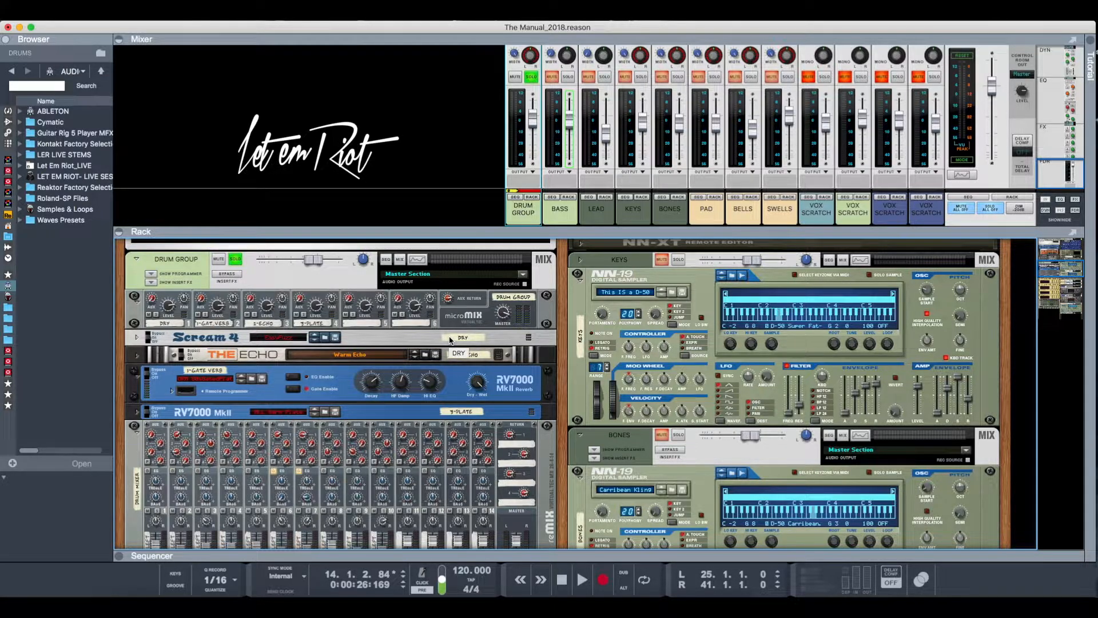
key("Tab")
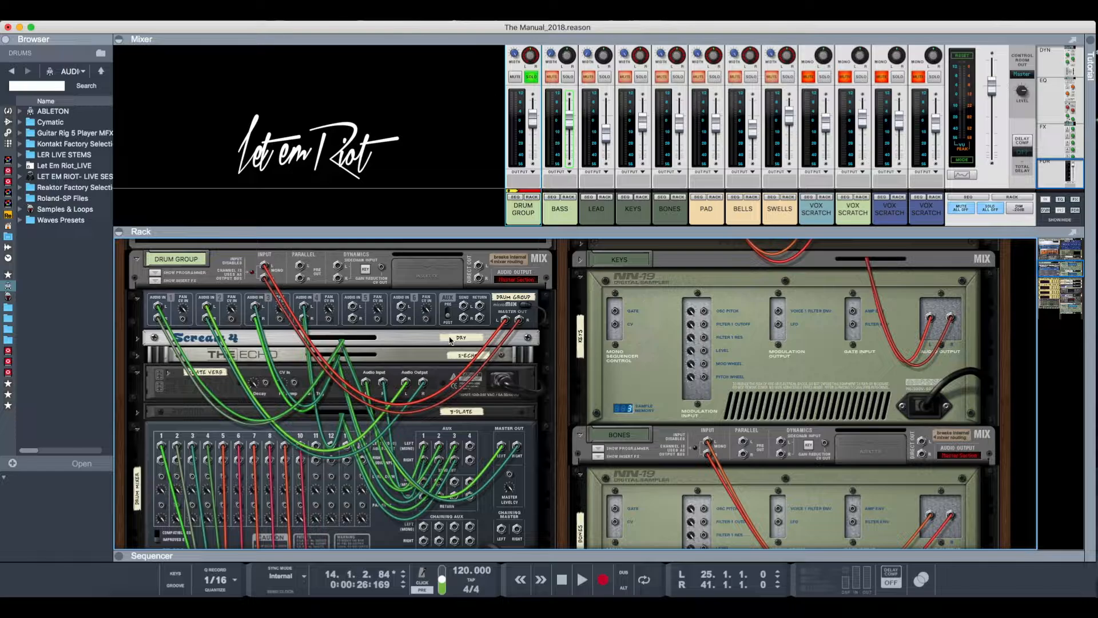
key("Tab")
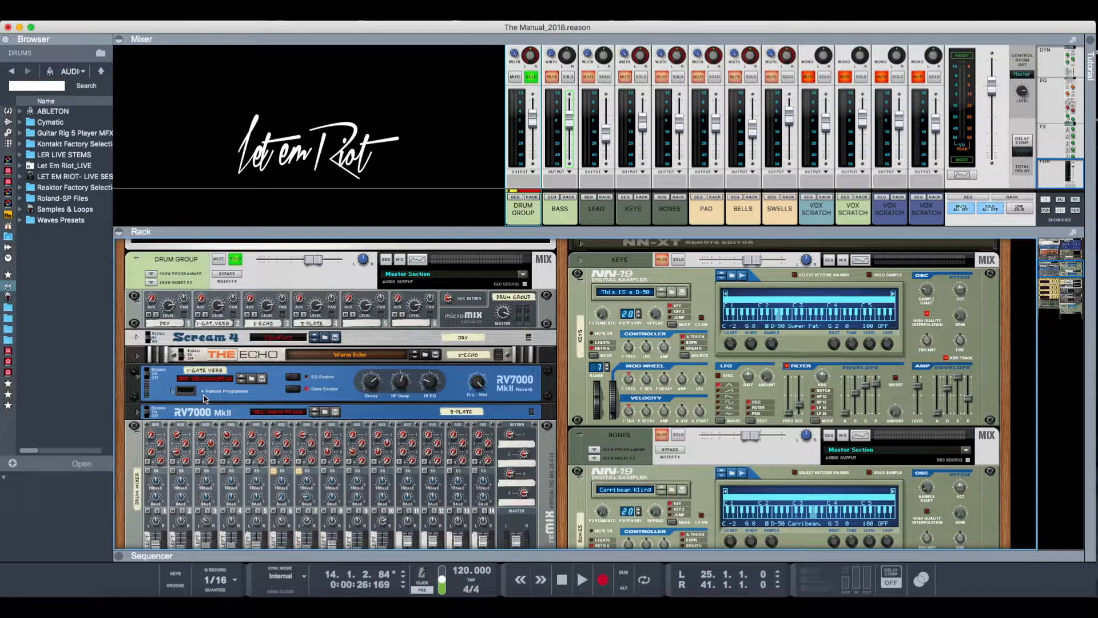
- Play the soloed drums briefly while watching the drum mixer's channel levels, and inspect the kick and snare processors below it
scroll(204, 399, "down", 5)
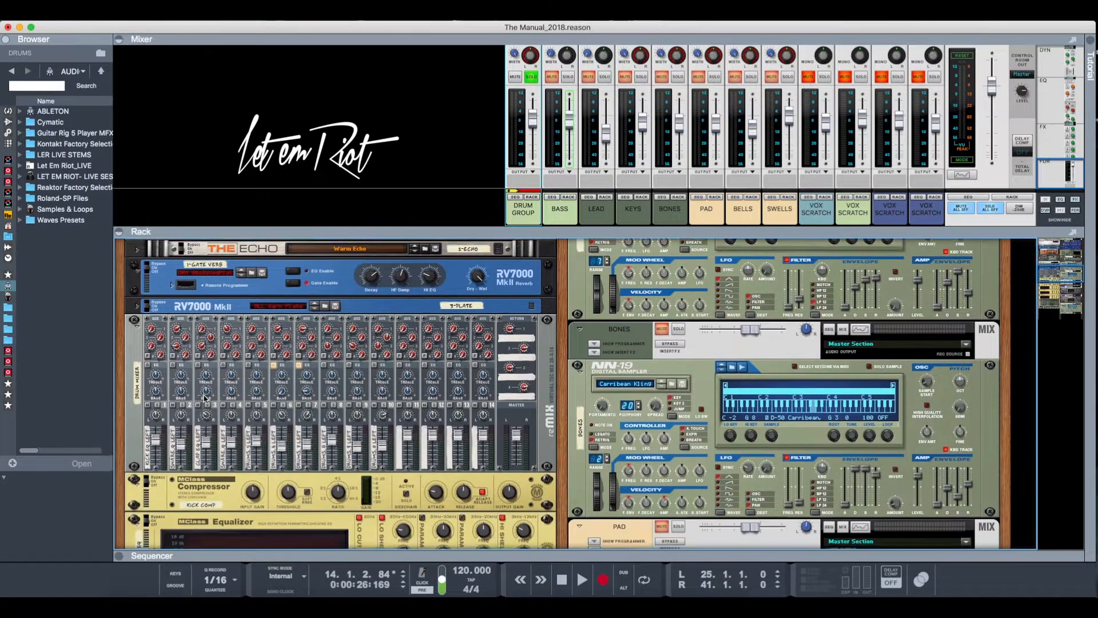
key("space")
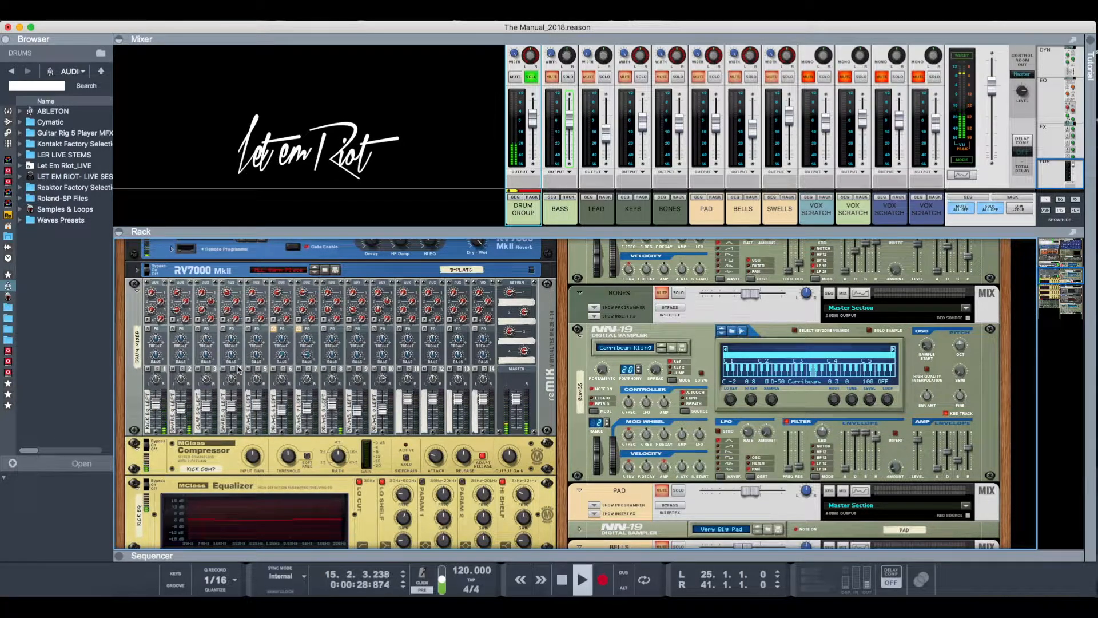
key("space")
scroll(239, 369, "down", 3)
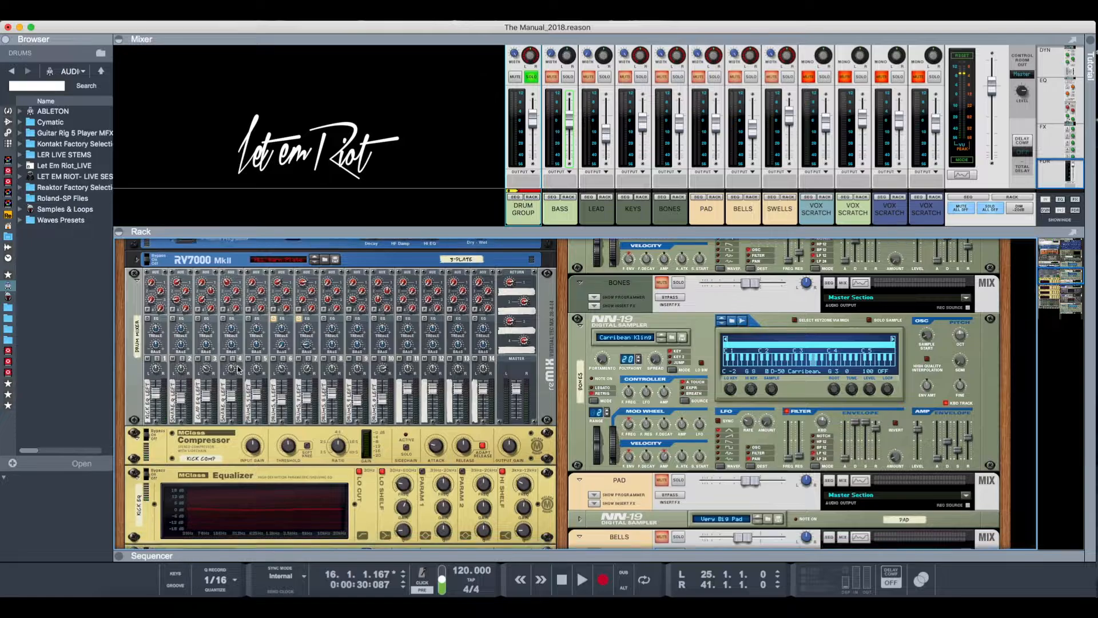
scroll(239, 369, "down", 2)
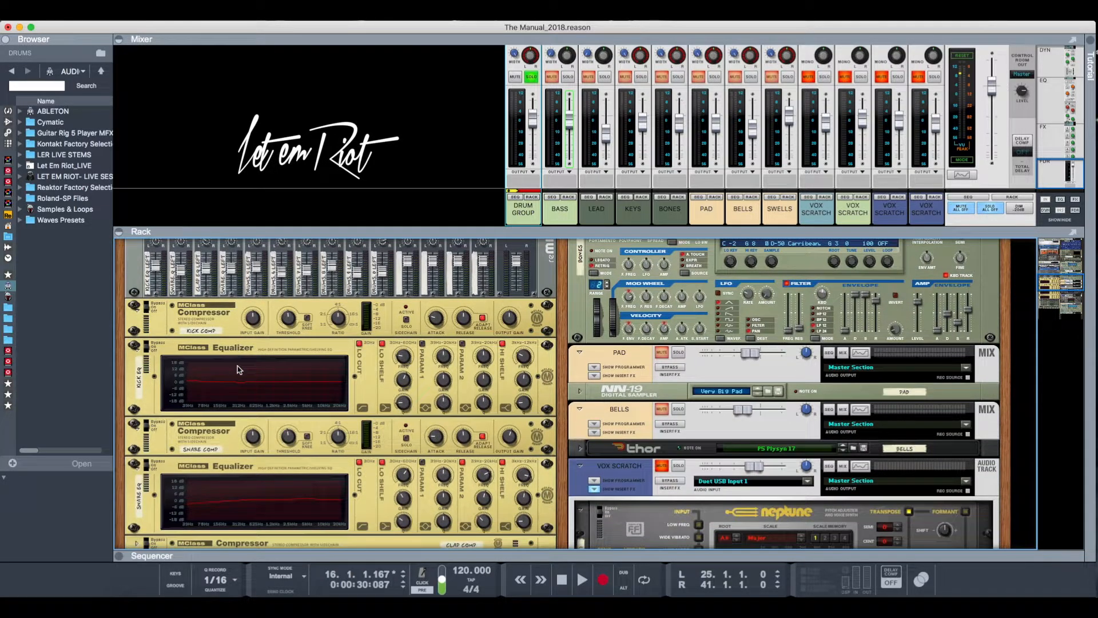
- Examine the drum mixer's aux sends and channel levels in relation to the gate verb, echo and plate effects above
scroll(239, 369, "up", 5)
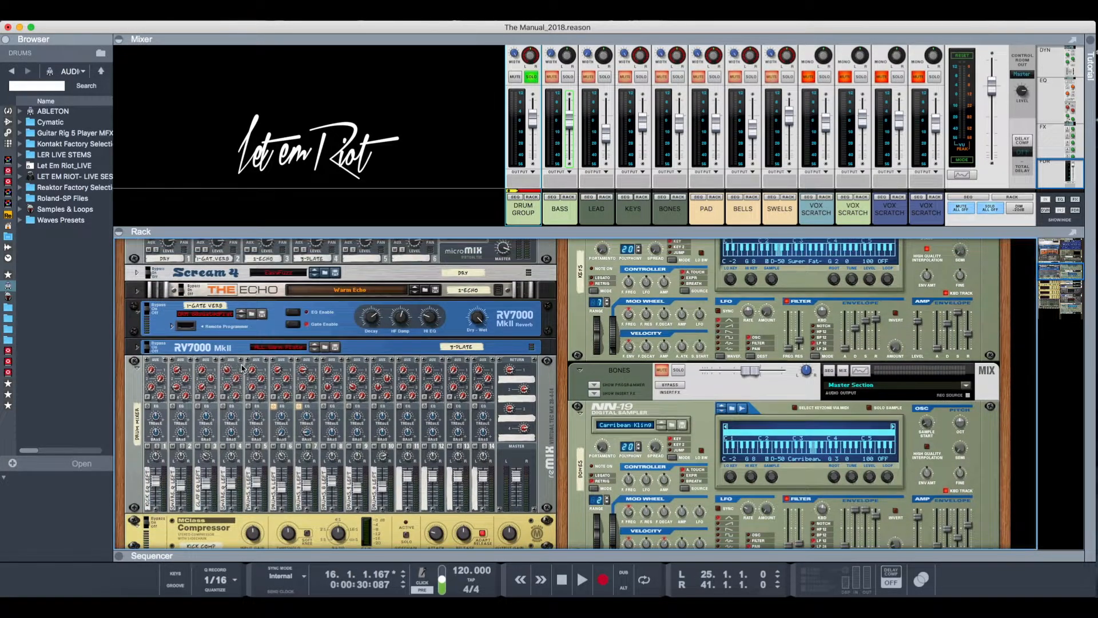
scroll(390, 383, "down", 6)
scroll(390, 383, "down", 6)
scroll(389, 382, "up", 6)
scroll(389, 383, "up", 8)
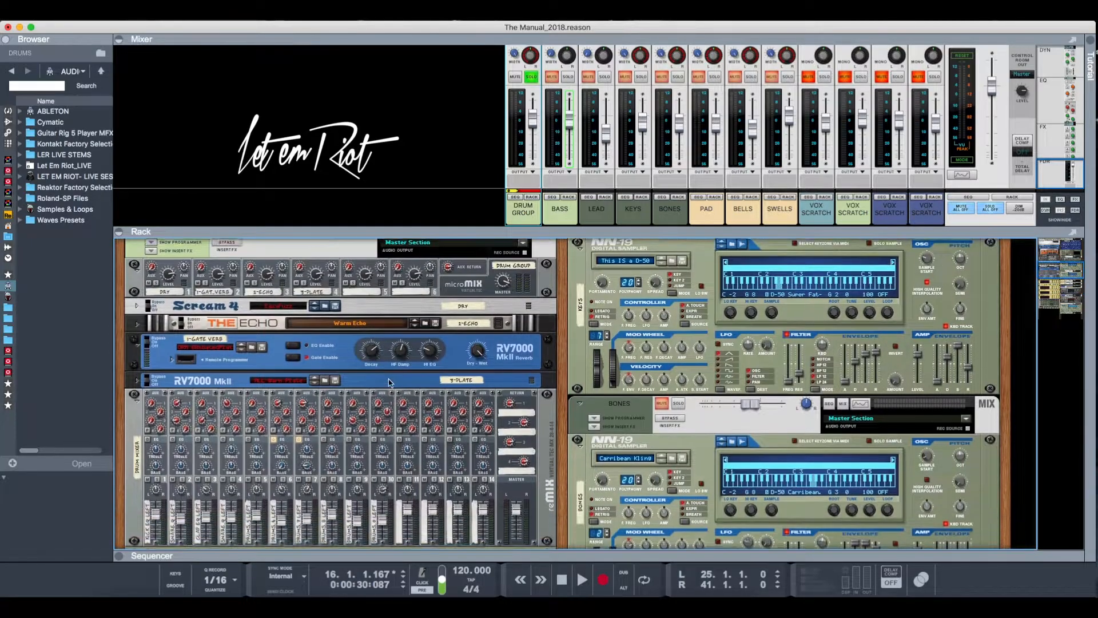
scroll(389, 382, "down", 2)
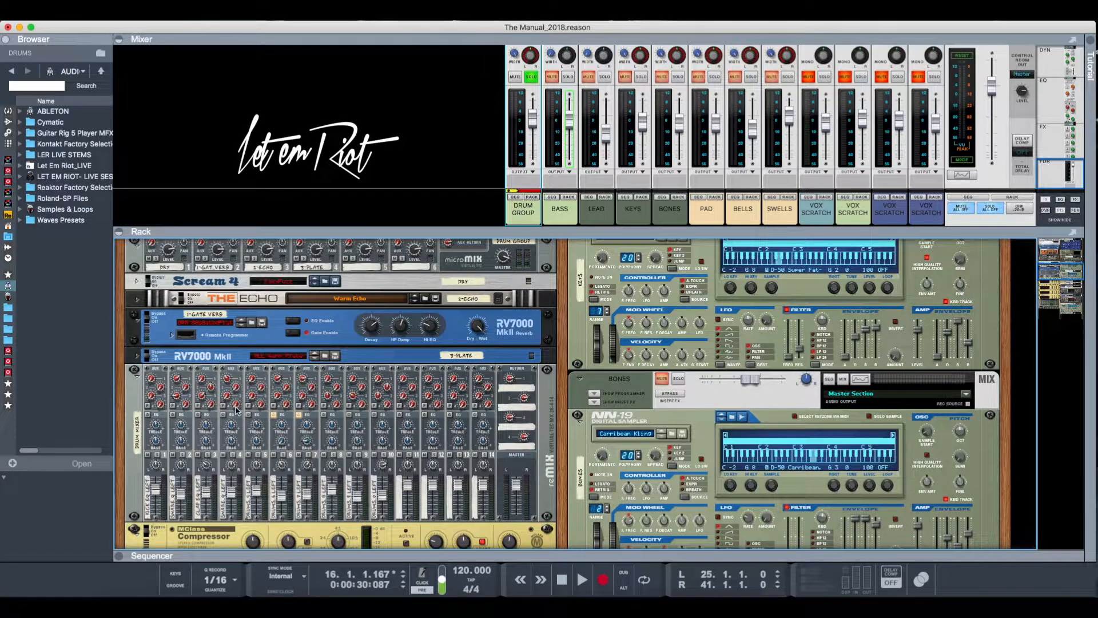
scroll(348, 411, "down", 3)
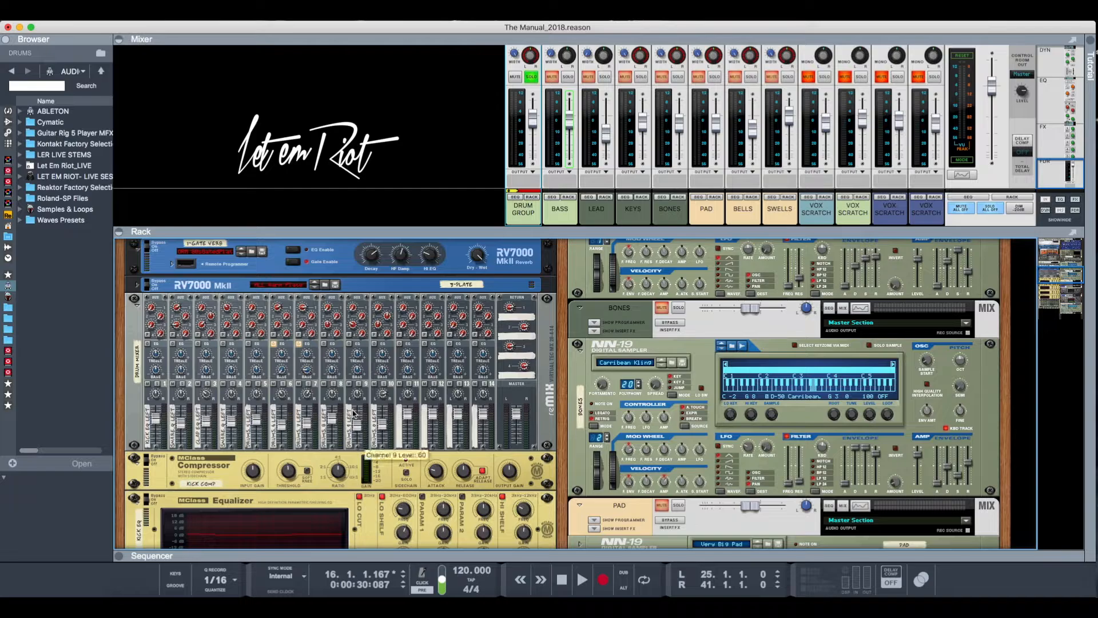
scroll(354, 413, "down", 1)
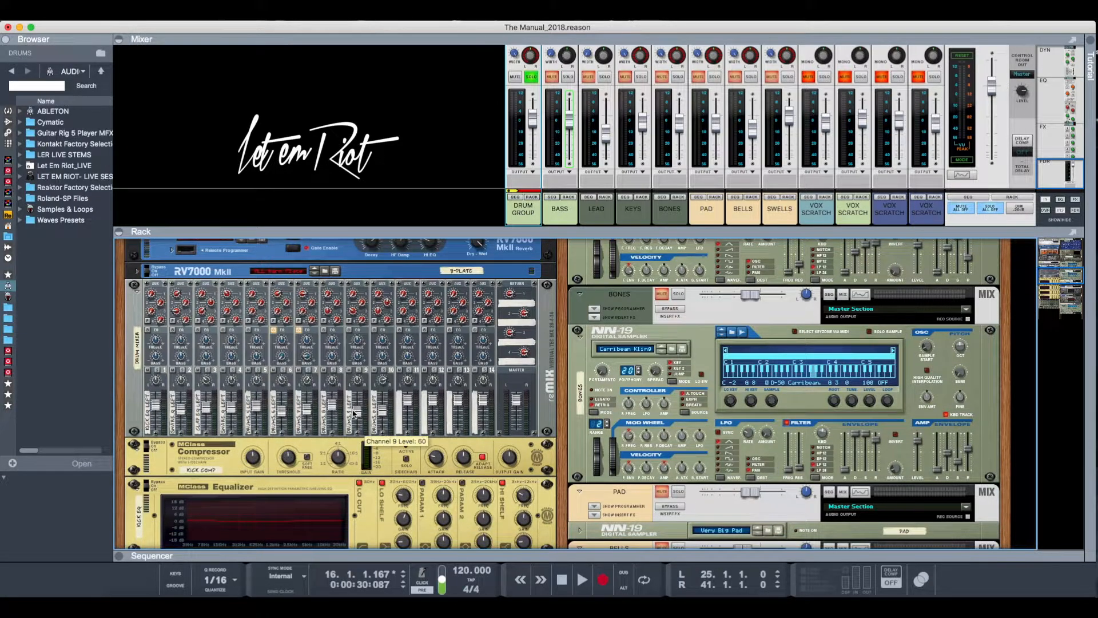
scroll(355, 413, "up", 10)
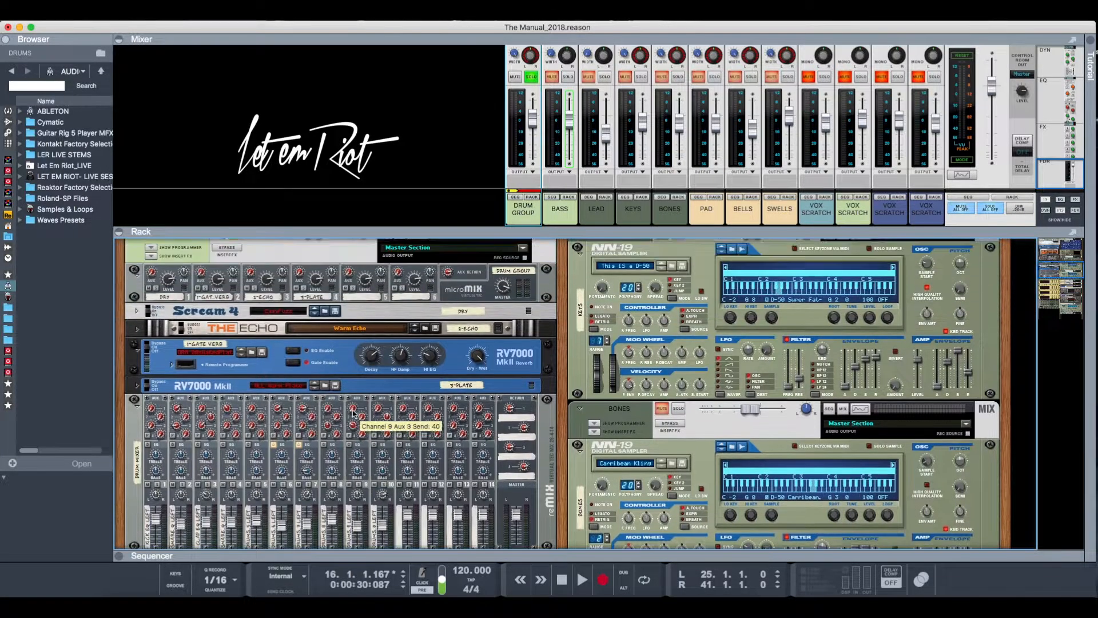
- Show the DRUM GROUP track in the sequencer and play the soloed drums briefly from bar 25
scroll(353, 413, "up", 8)
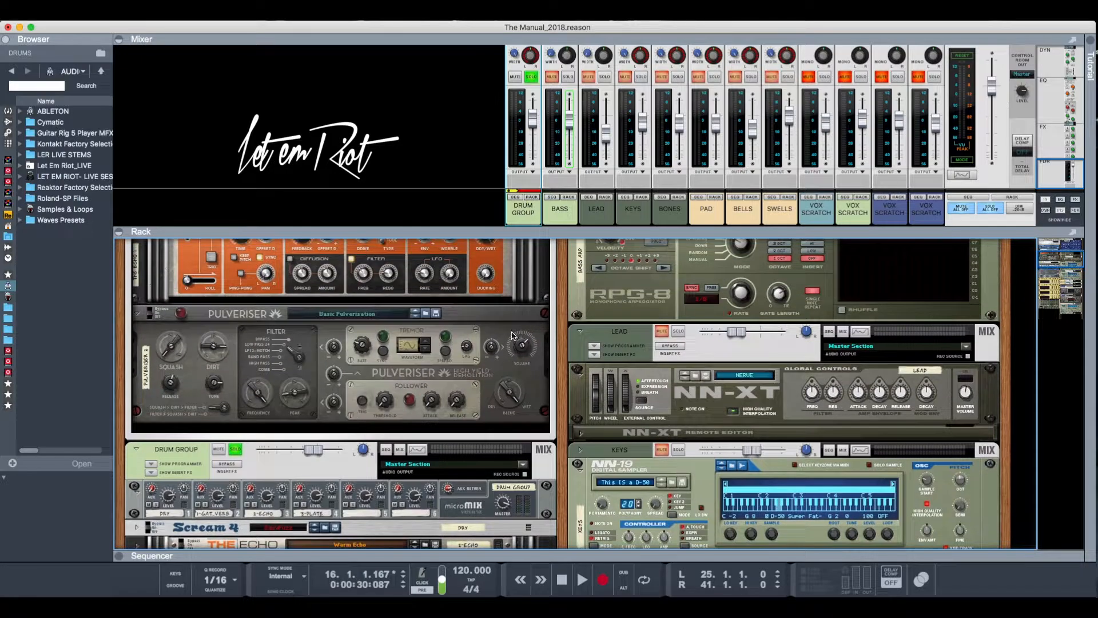
left_click(517, 197)
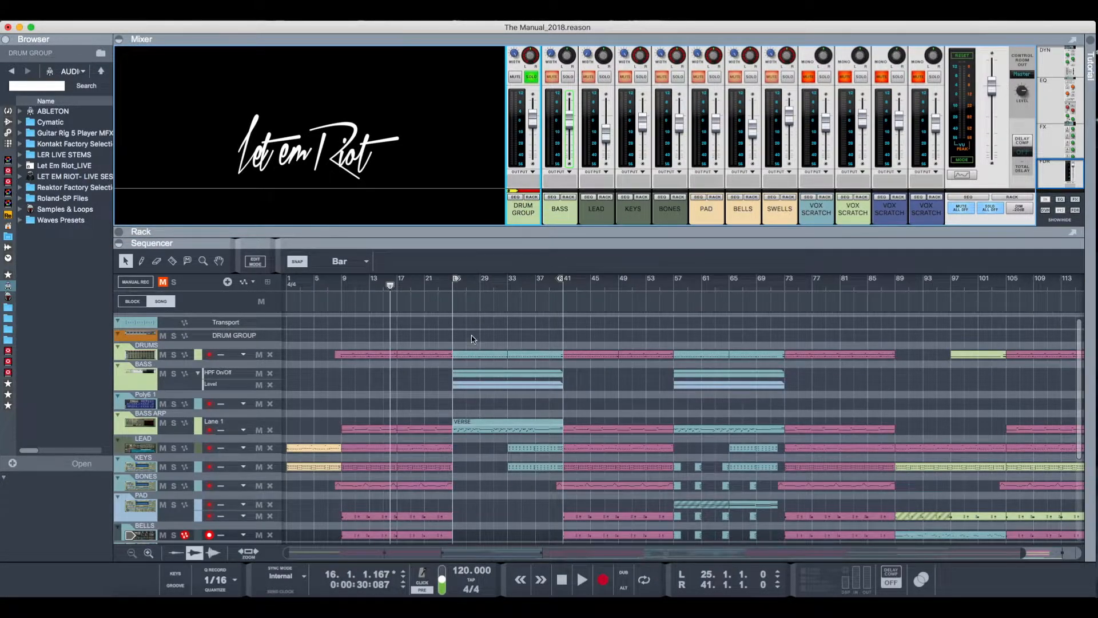
left_click(453, 292)
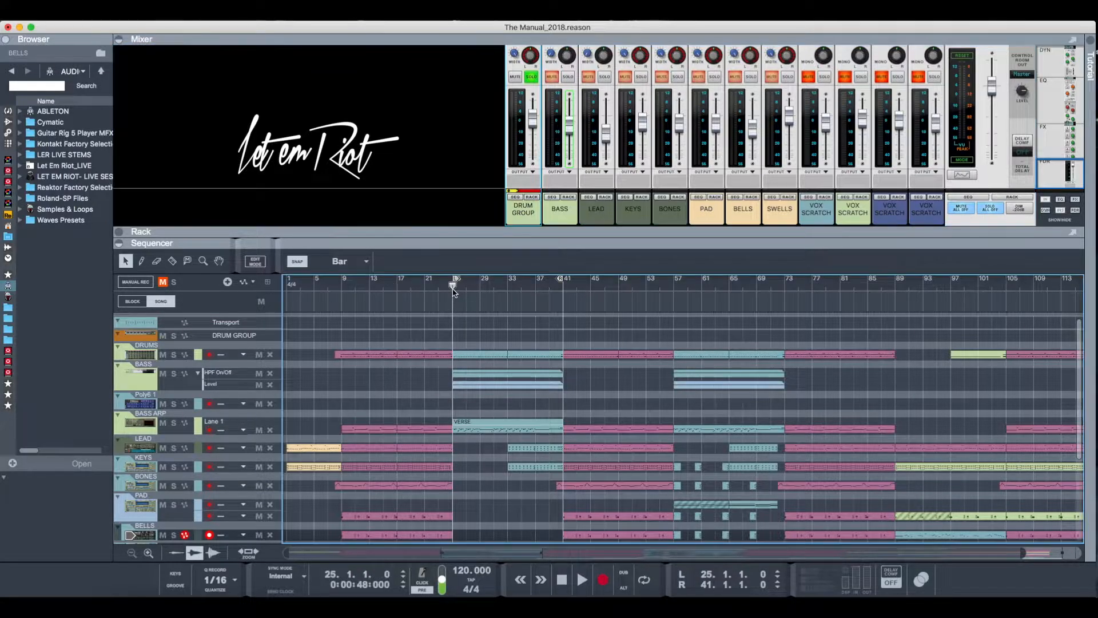
key("space")
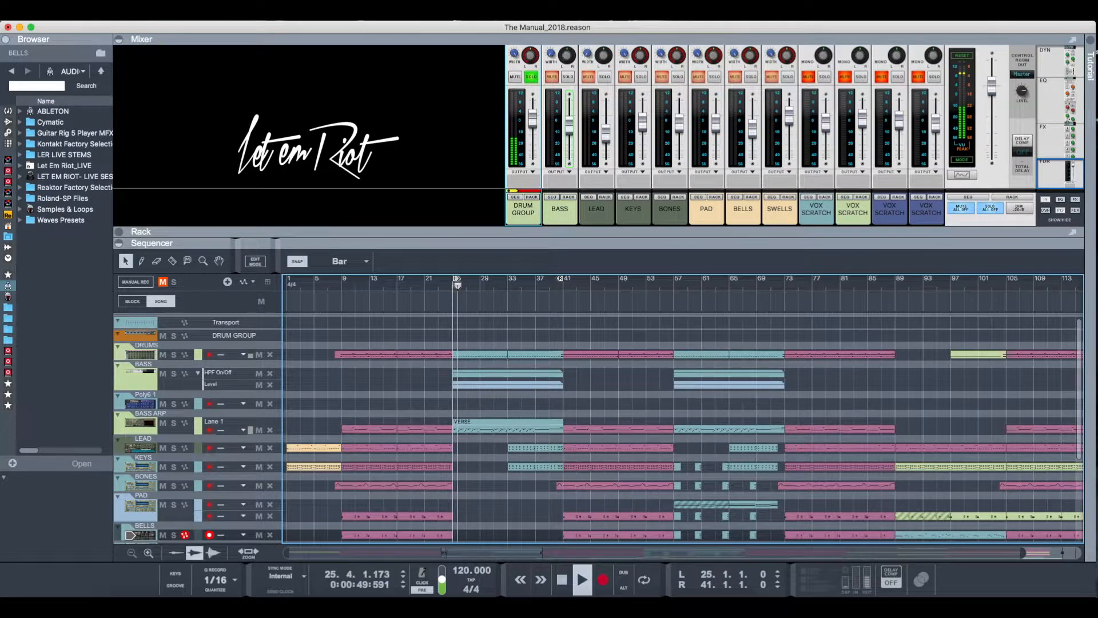
key("space")
- Turn off the DRUM GROUP solo and play the full arrangement from bar 25
left_click(532, 78)
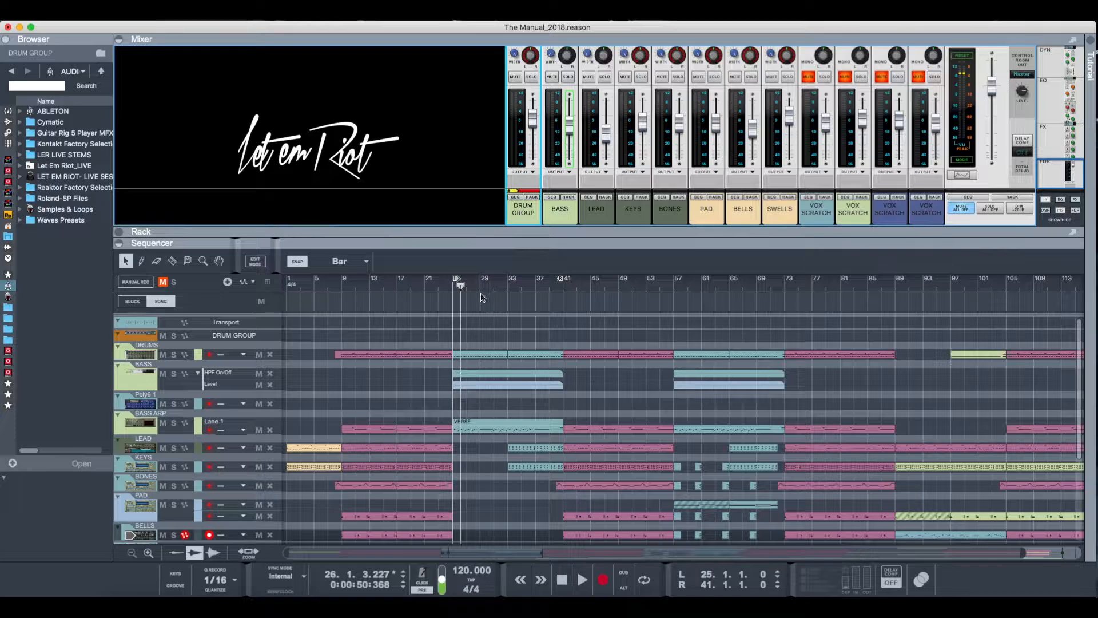
left_click(453, 291)
key("space")
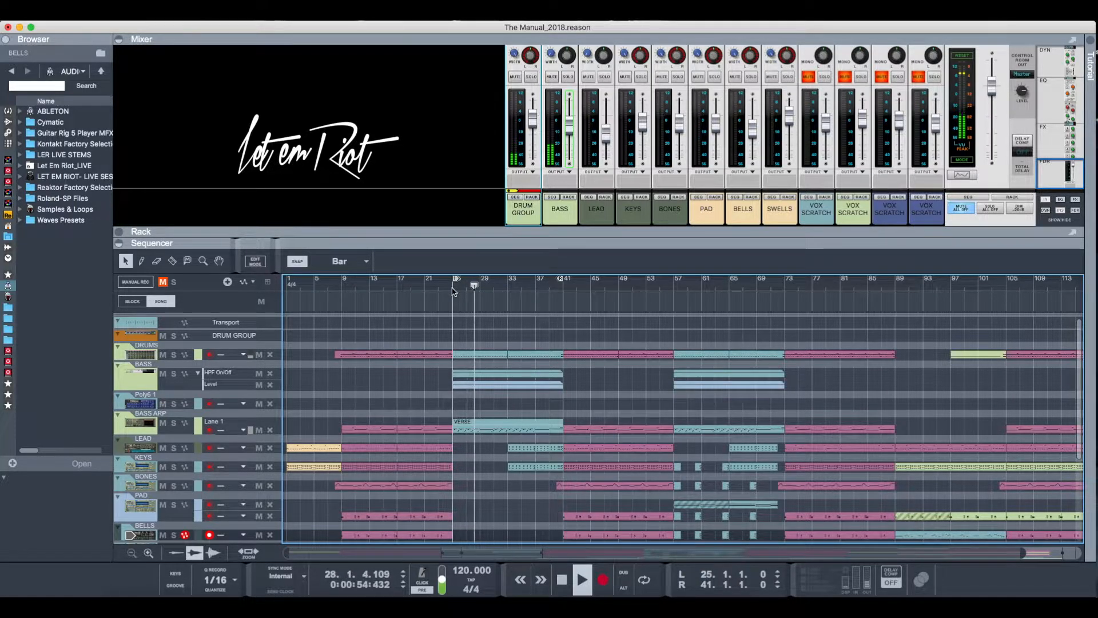
key("space")
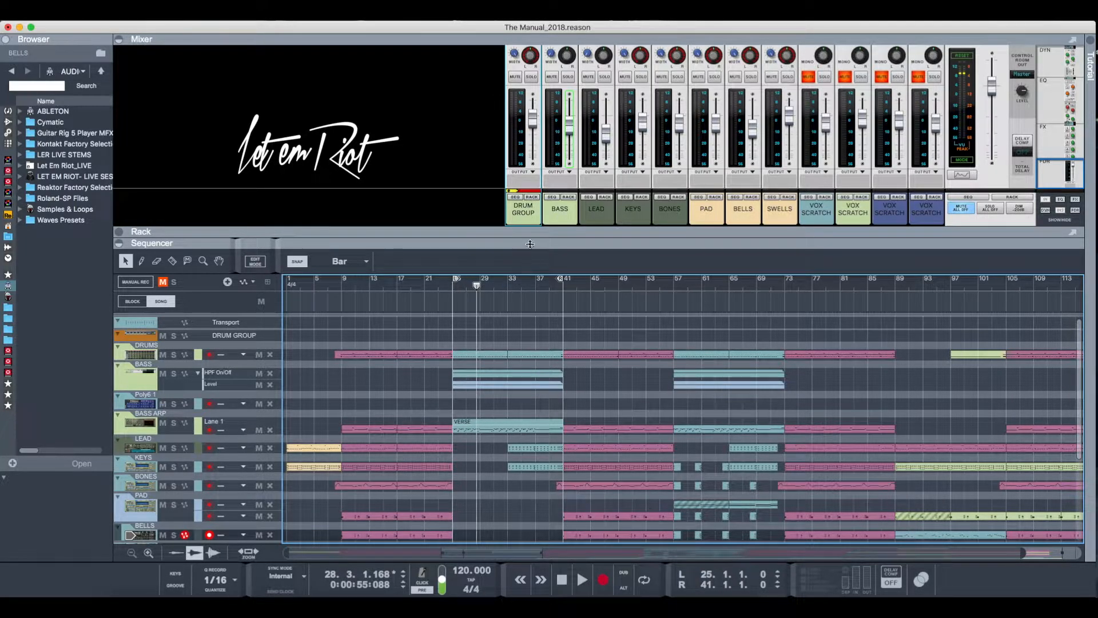
- Show the BASS channel's Polysix and RPG-8 devices in the rack
left_click(554, 198)
left_click(566, 197)
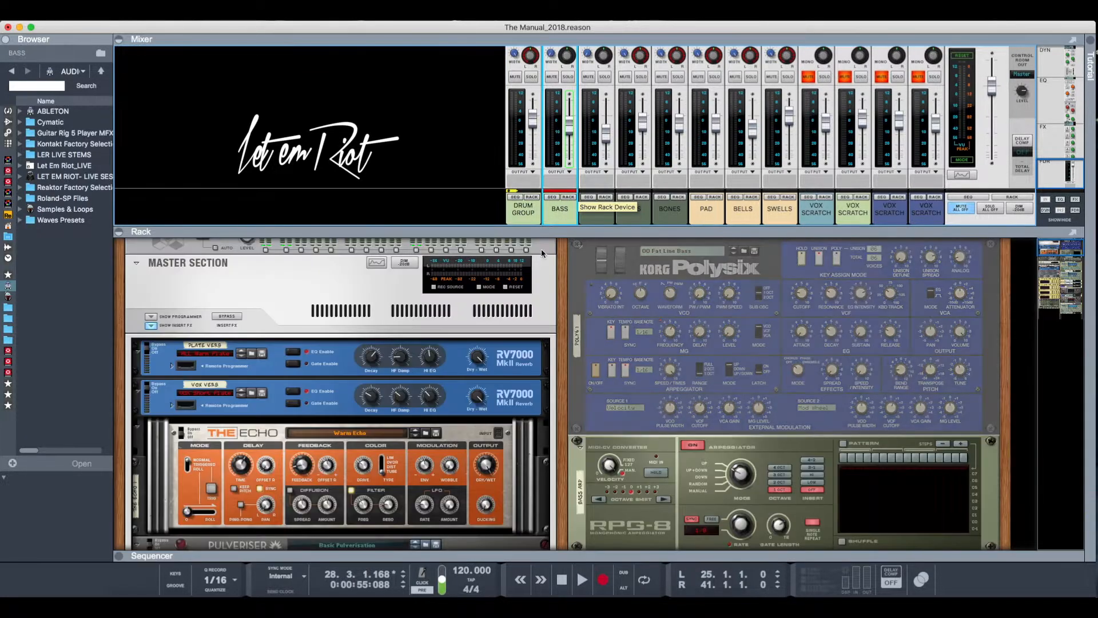
- Examine the settings of the BASS channel's Polysix synth and the RPG-8 arpeggiator below it
scroll(702, 387, "up", 2)
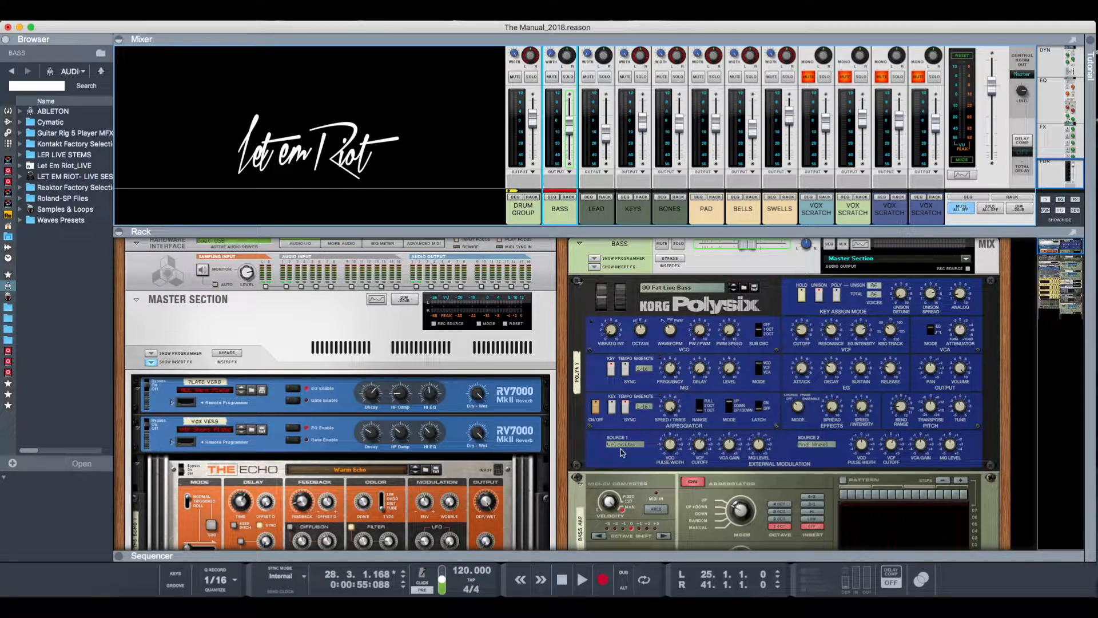
scroll(616, 450, "up", 1)
scroll(616, 450, "down", 2)
scroll(617, 449, "up", 2)
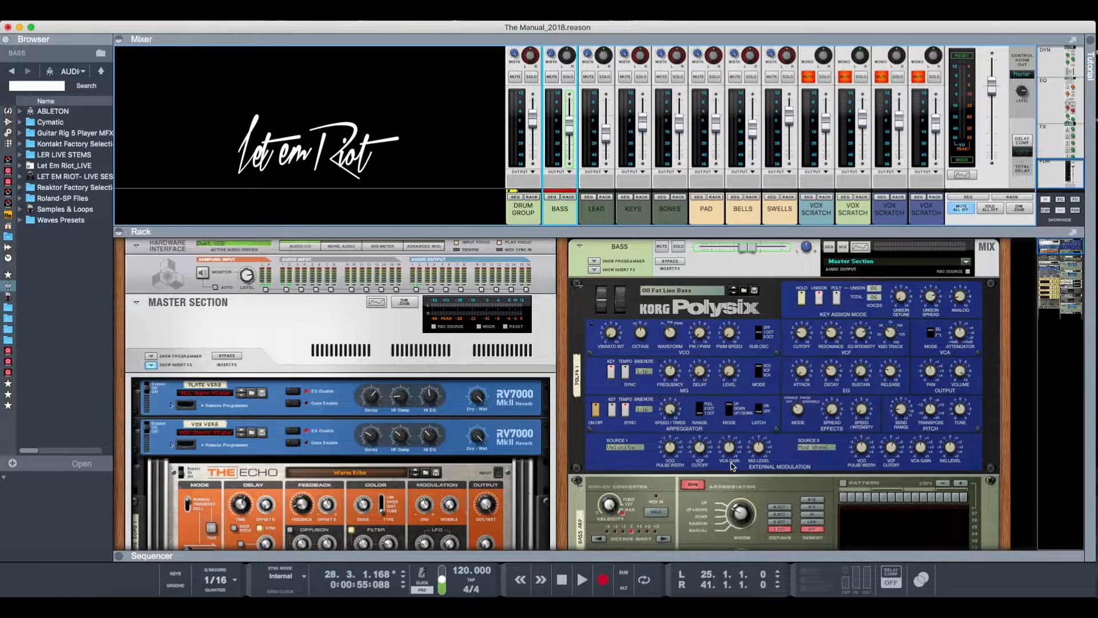
scroll(732, 467, "down", 2)
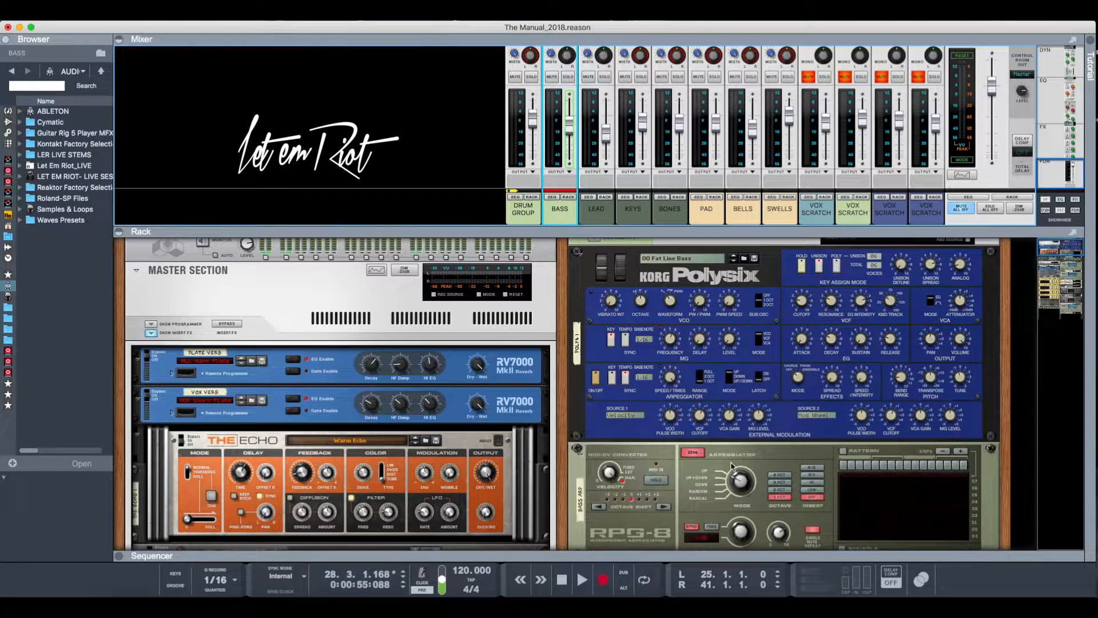
scroll(732, 466, "down", 3)
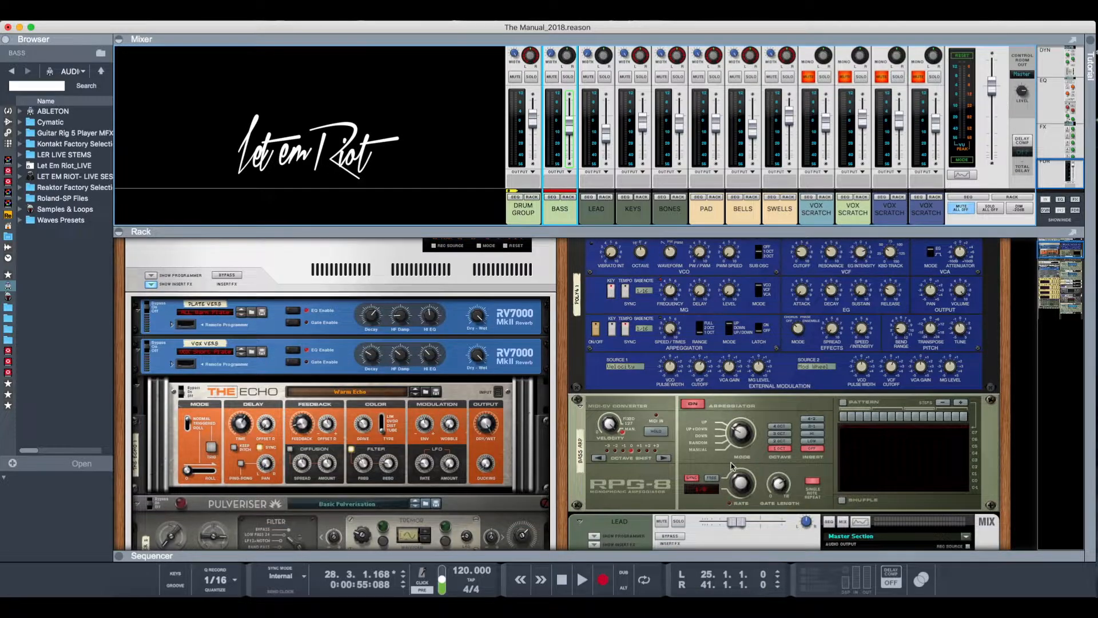
scroll(732, 466, "up", 5)
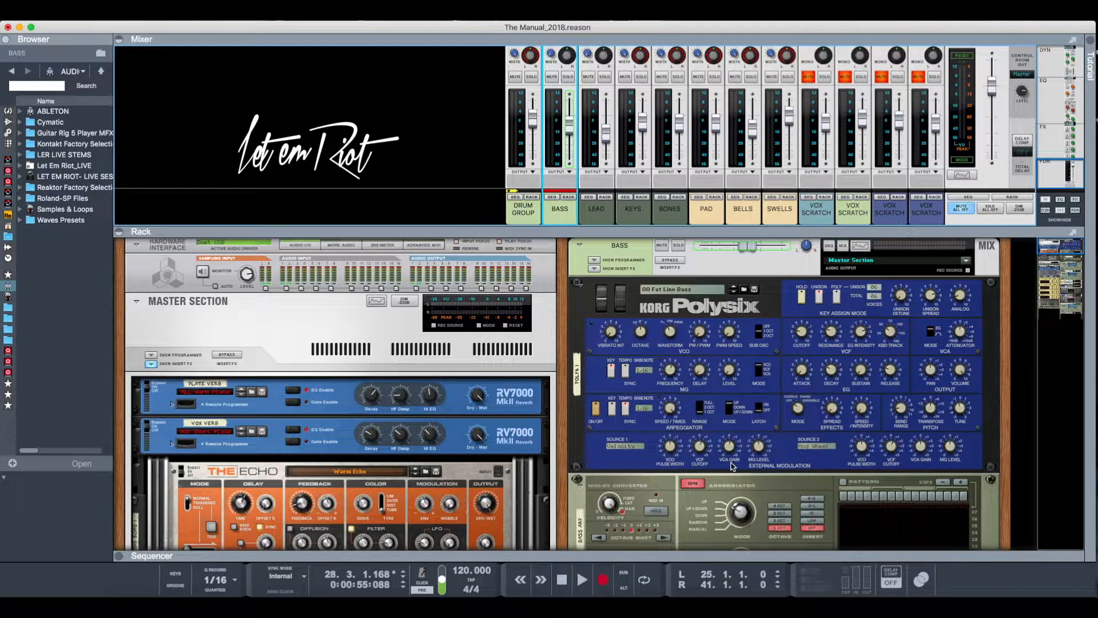
scroll(732, 466, "down", 2)
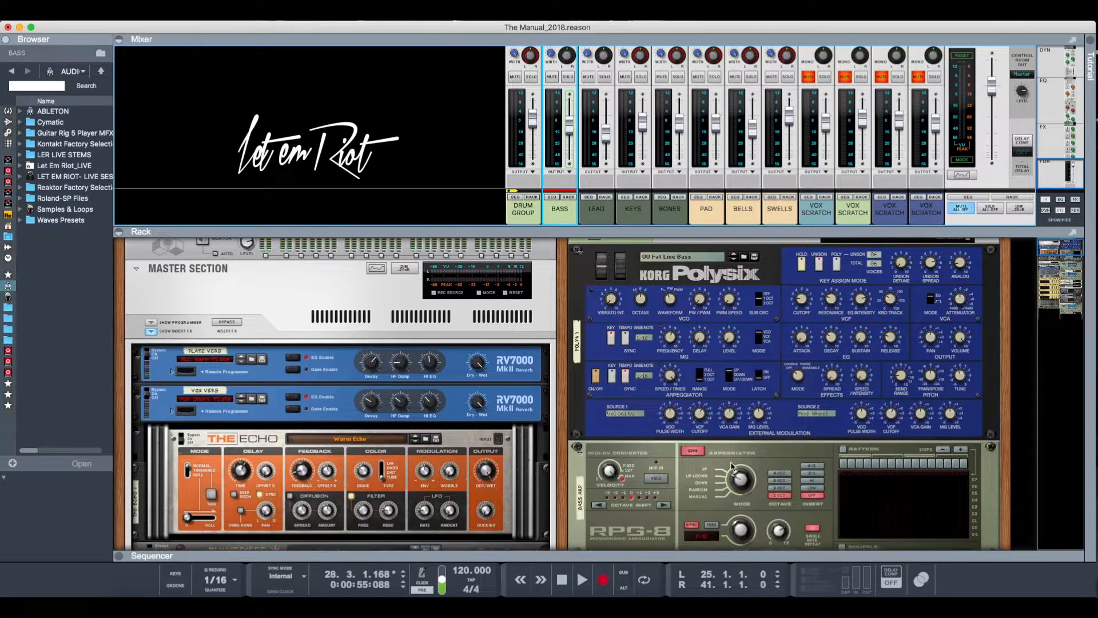
scroll(731, 466, "up", 1)
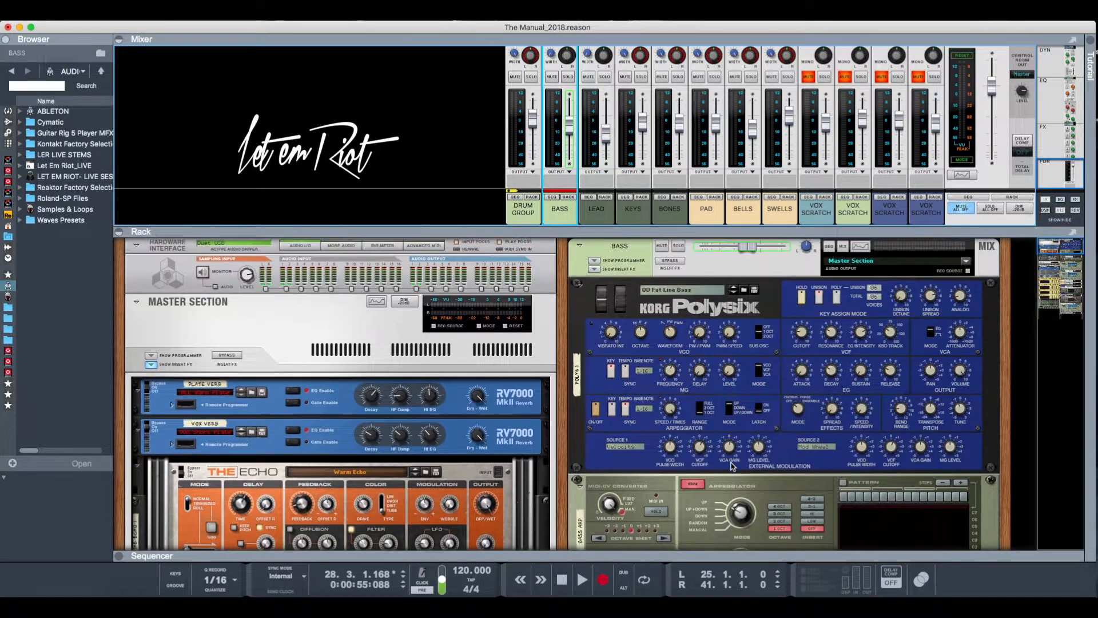
scroll(732, 466, "up", 1)
- Select the BASS channel's Polysix and review its Fat Line Bass patch together with the RPG-8 controls
left_click(579, 449)
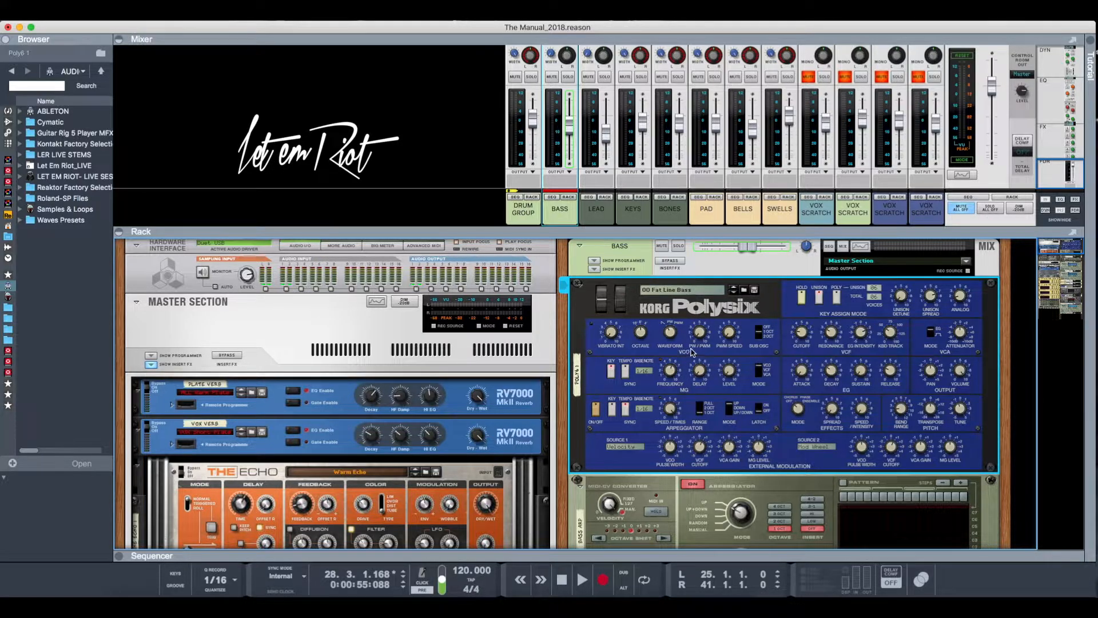
scroll(685, 380, "down", 2)
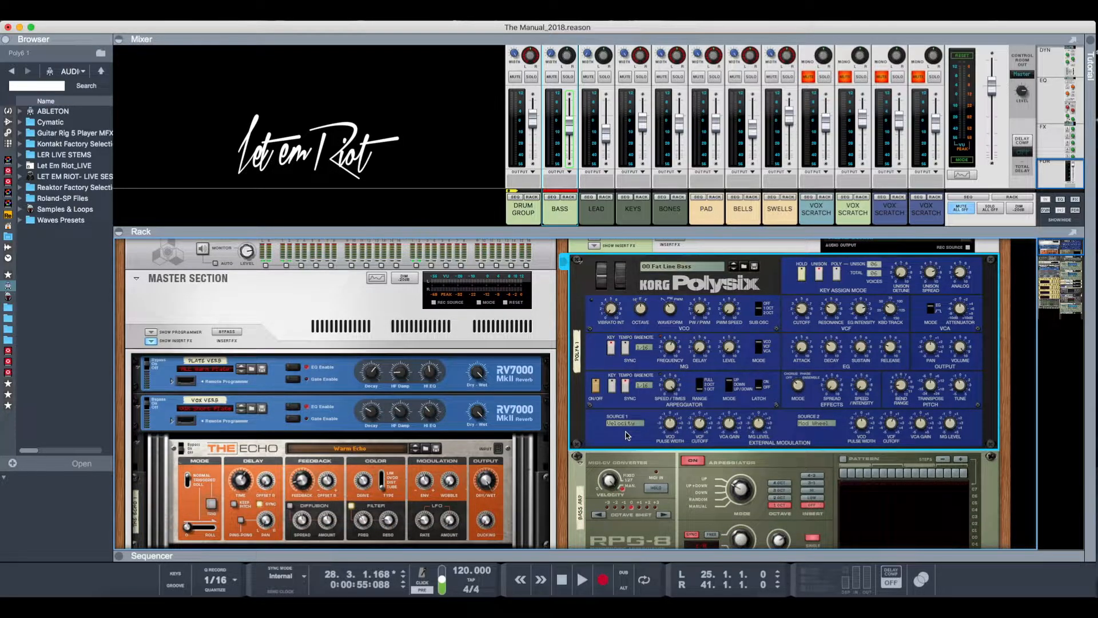
scroll(627, 435, "down", 5)
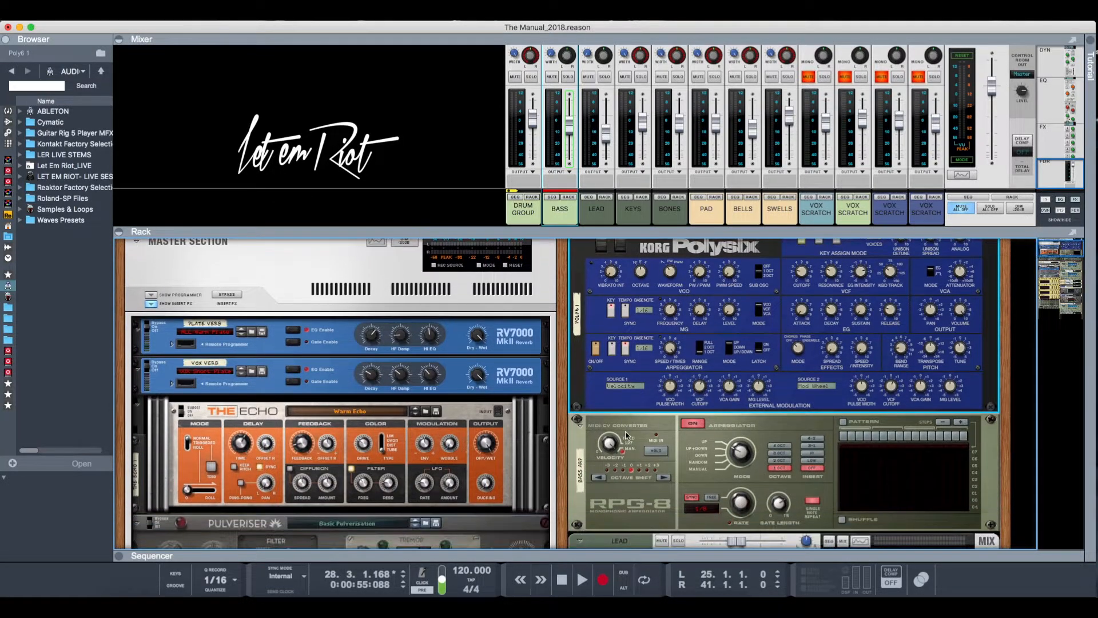
scroll(627, 436, "up", 7)
scroll(627, 436, "down", 3)
scroll(627, 435, "up", 3)
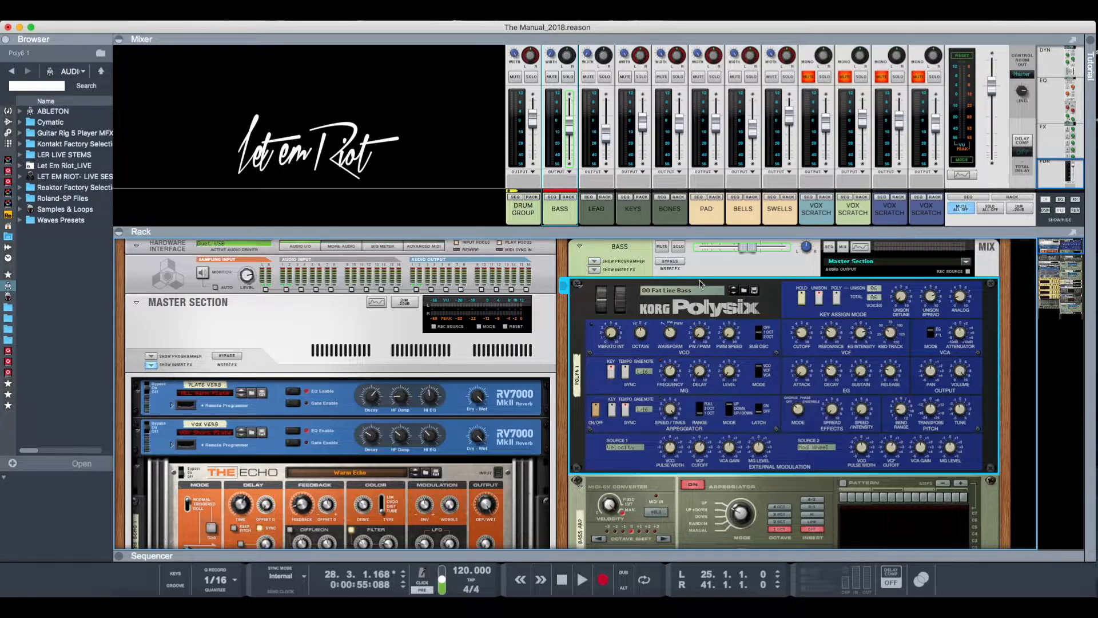
- Show the BASS track in the sequencer and play the arrangement from bar 33 for a few bars
left_click(554, 197)
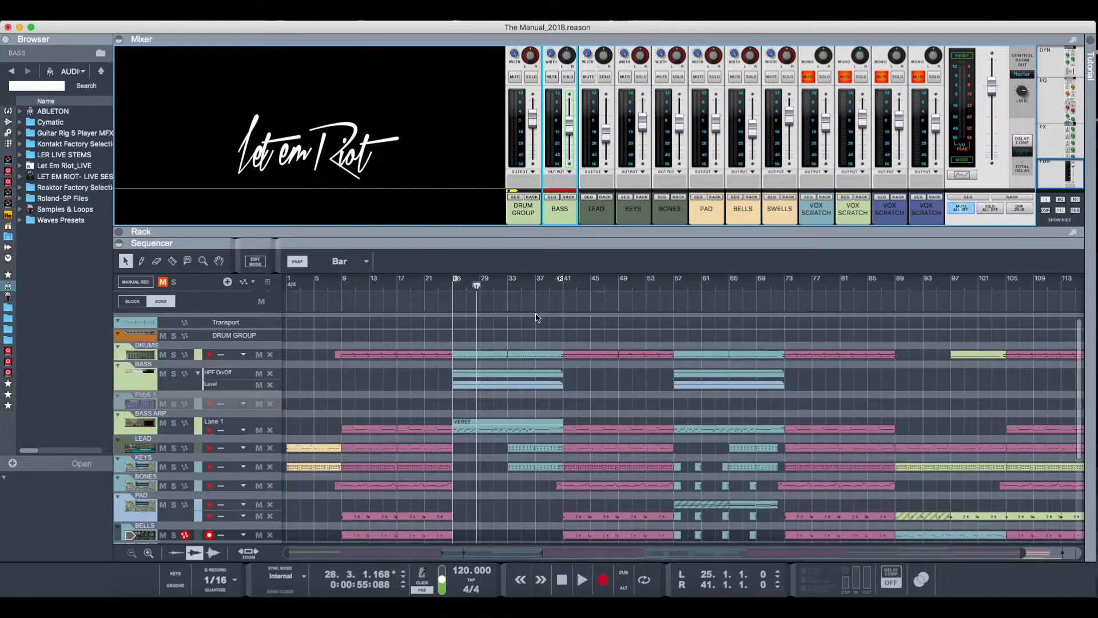
left_click(509, 290)
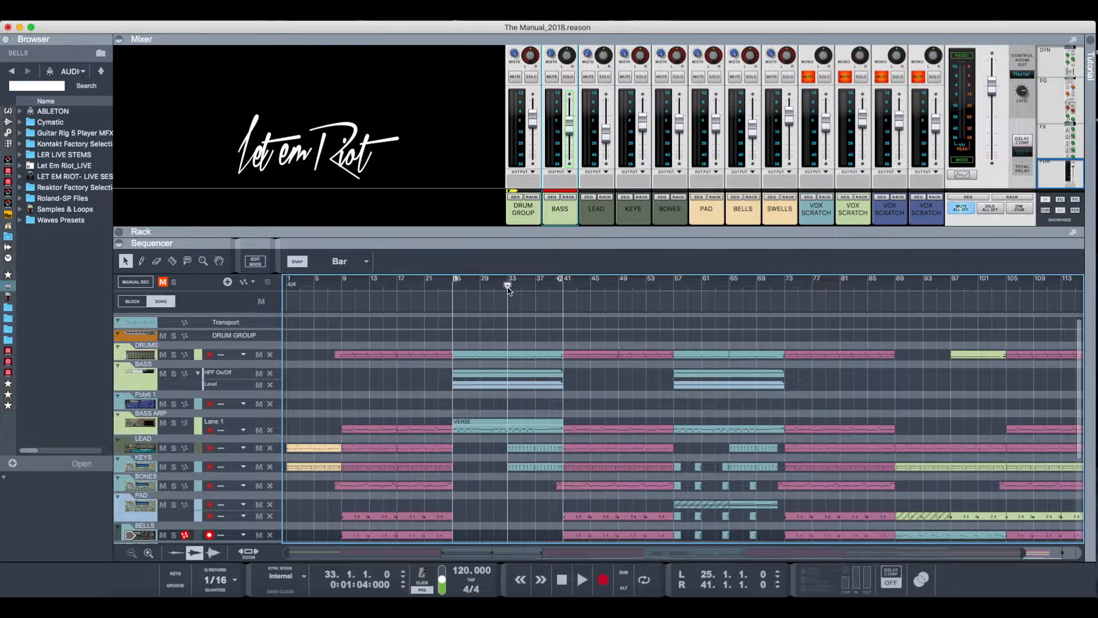
key("space")
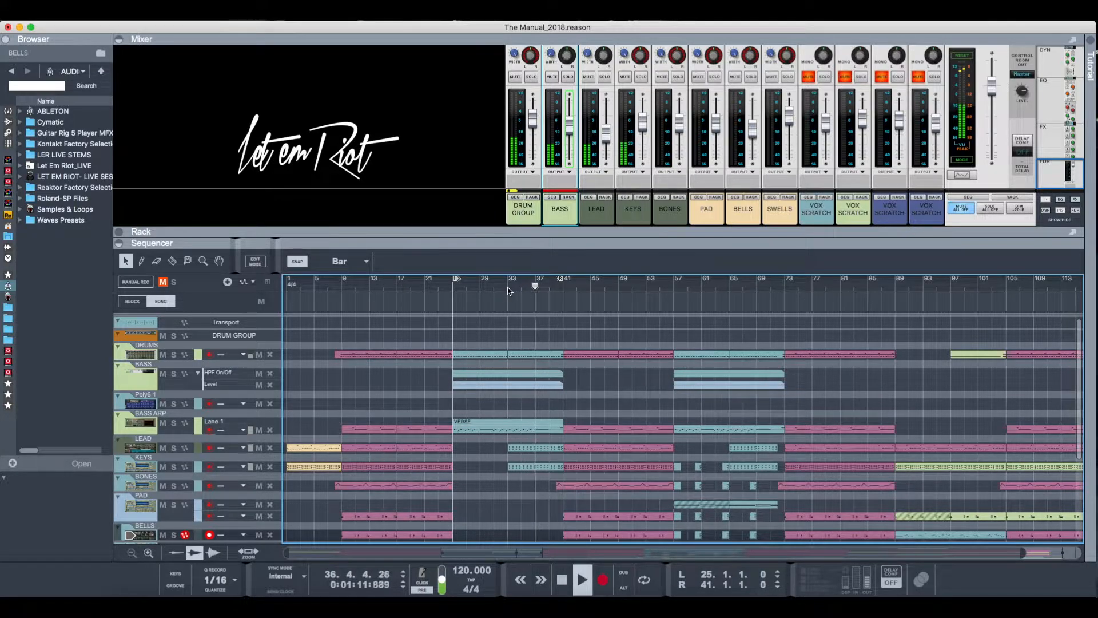
key("space")
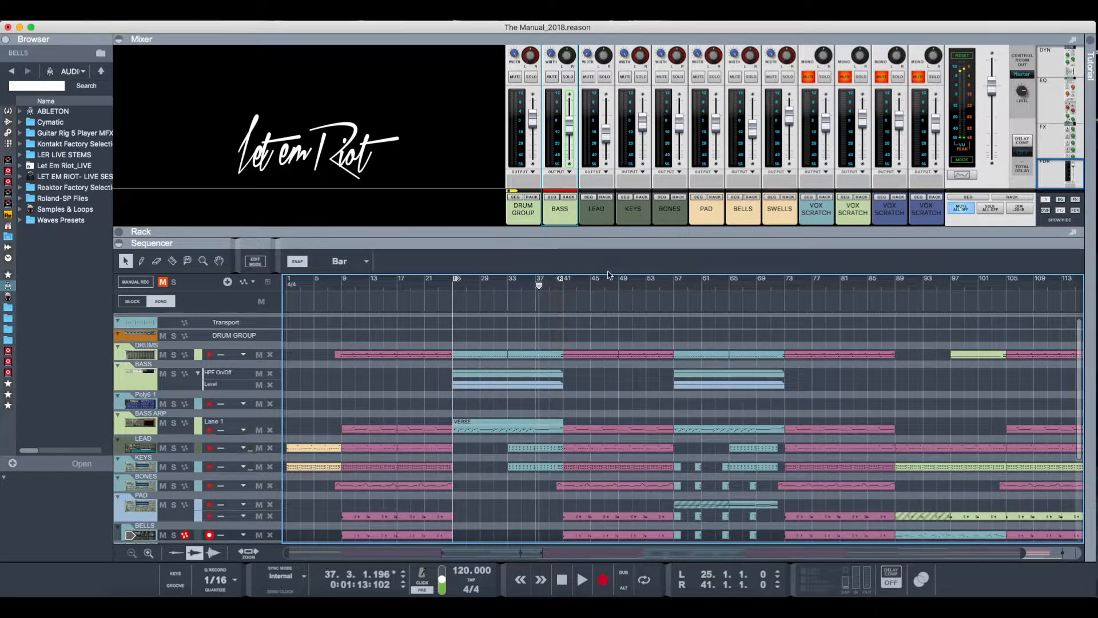
- Play the arrangement from bar 41 for a few bars and check the PAD channel's level
left_click(564, 291)
key("space")
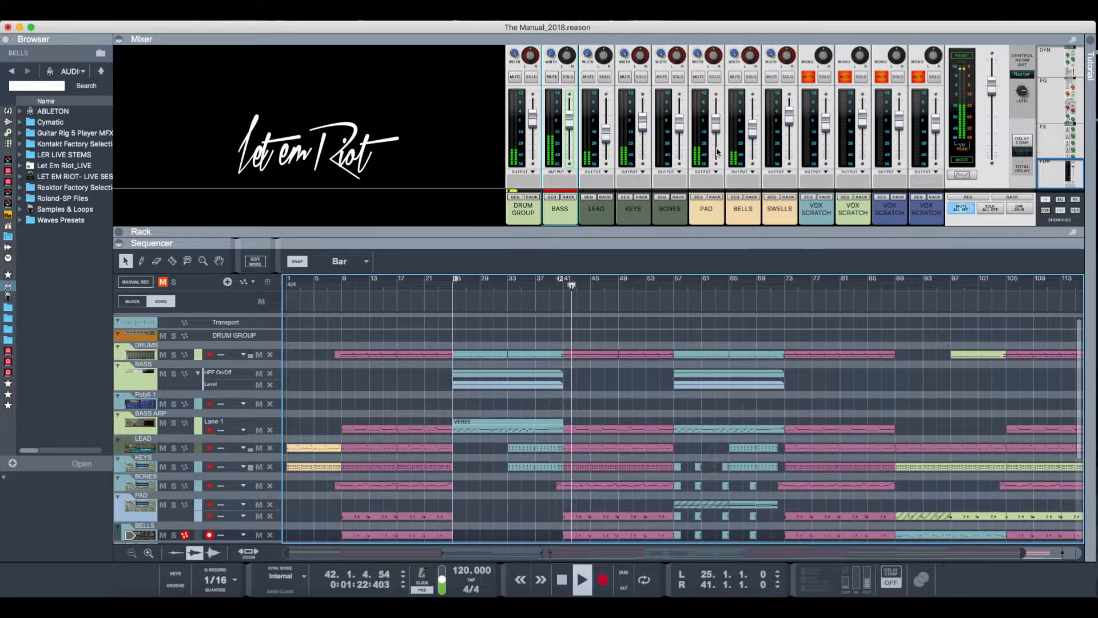
mouse_move(718, 102)
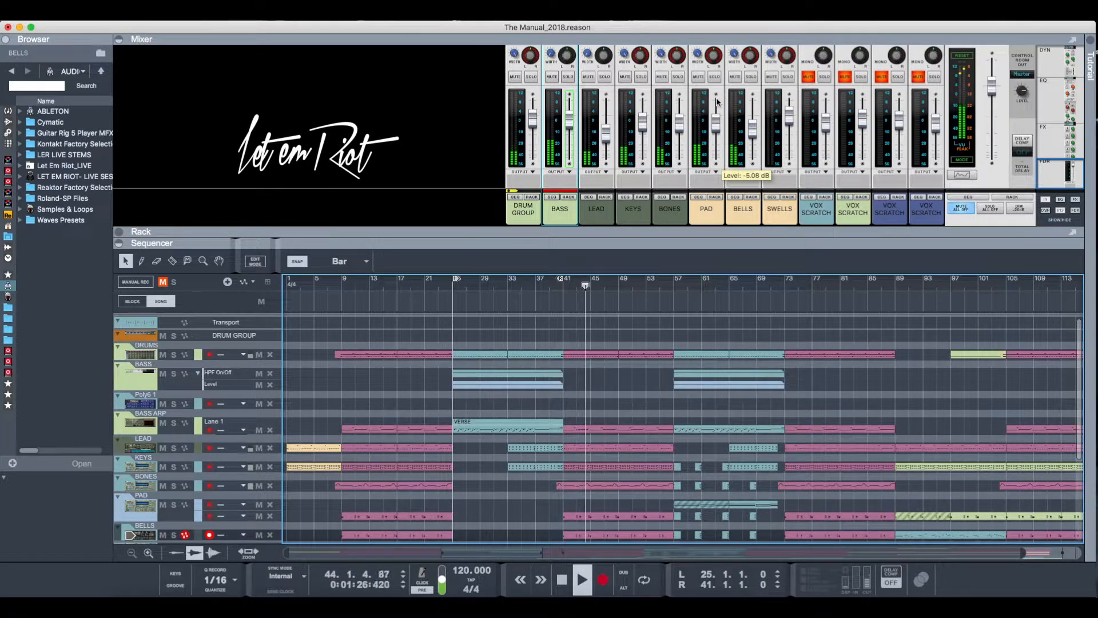
key("space")
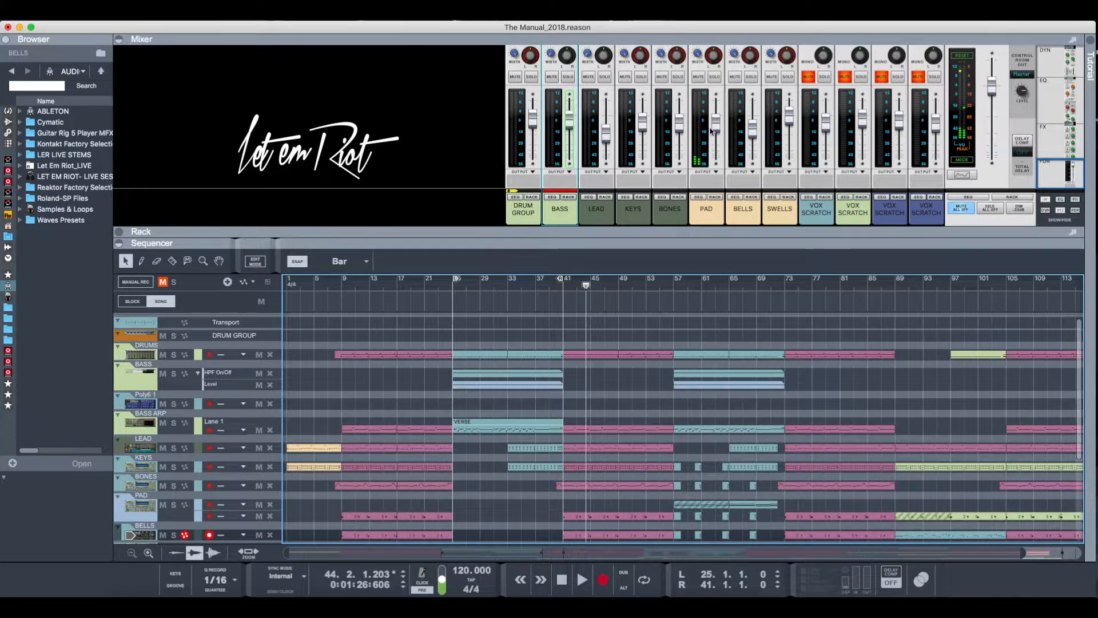
- Show the PAD channel's NN-19 sampler in the rack and unfold it
left_click(716, 197)
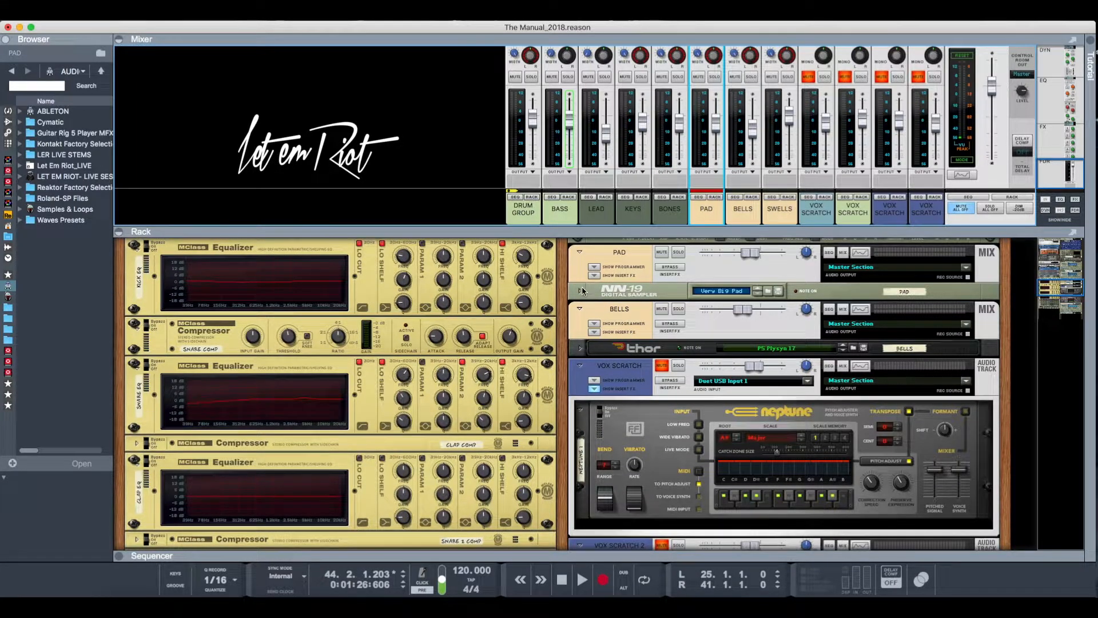
left_click(581, 291)
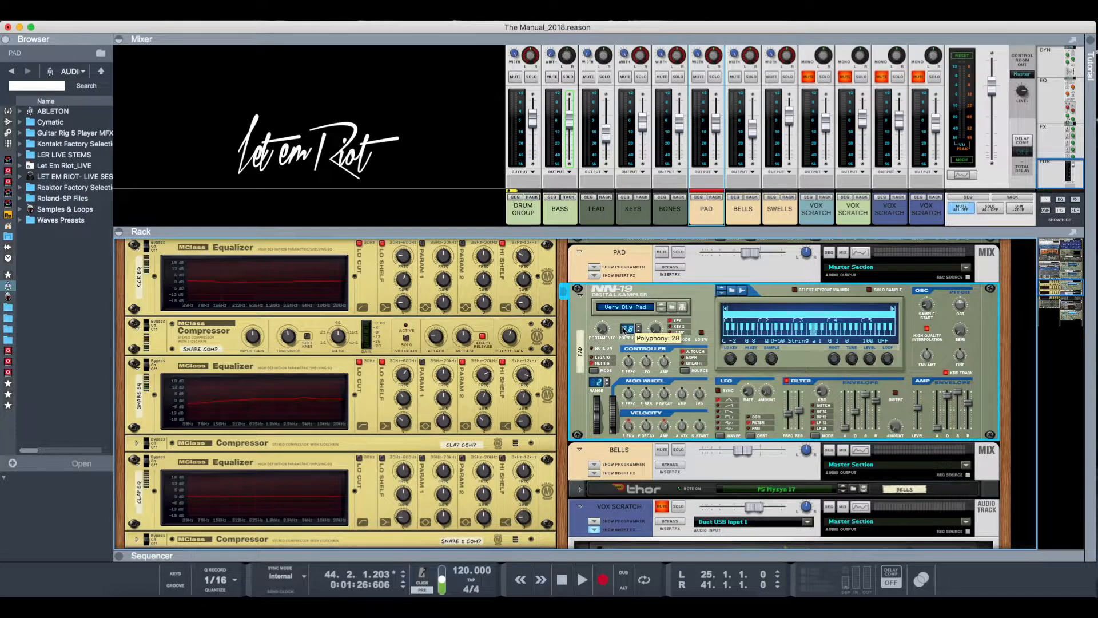
scroll(625, 329, "up", 1)
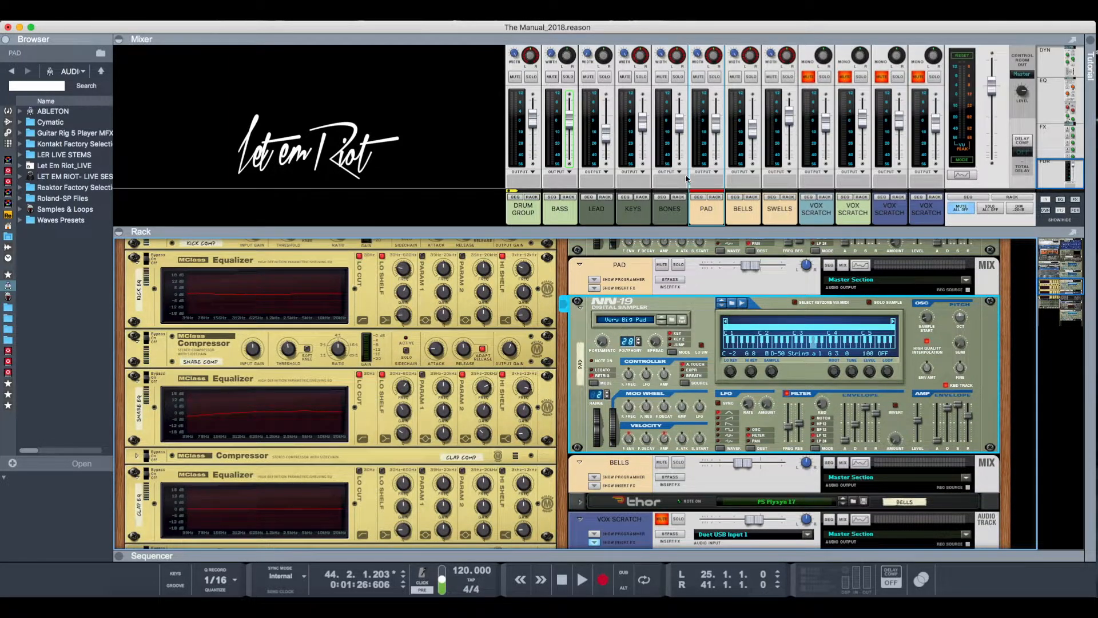
- Solo the PAD channel and play it on its own for a few bars
left_click(714, 77)
key("space")
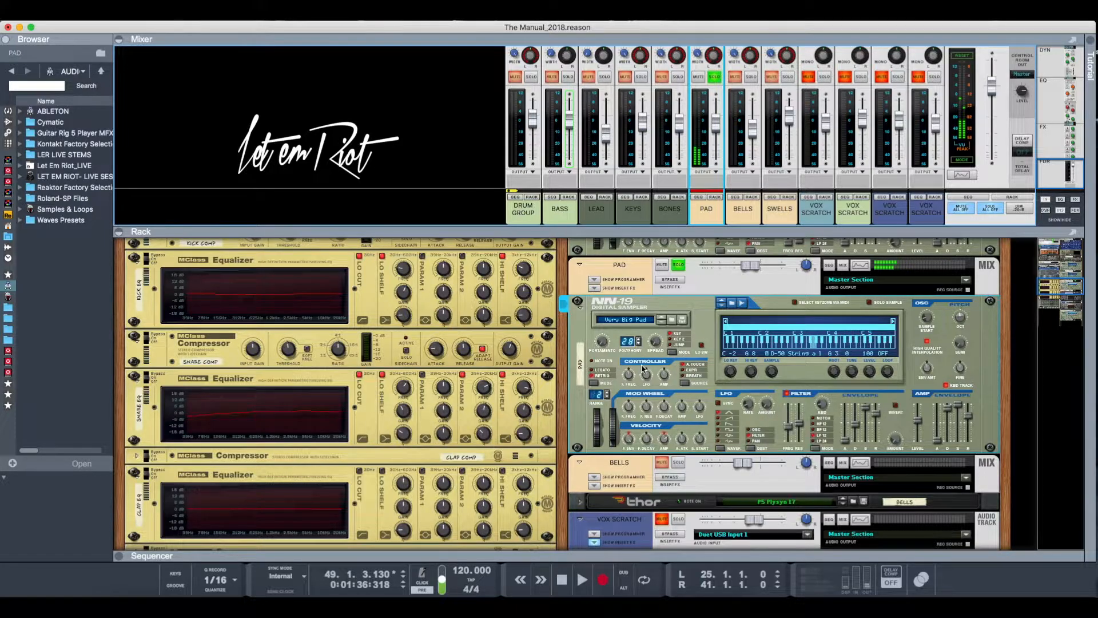
scroll(643, 369, "down", 2)
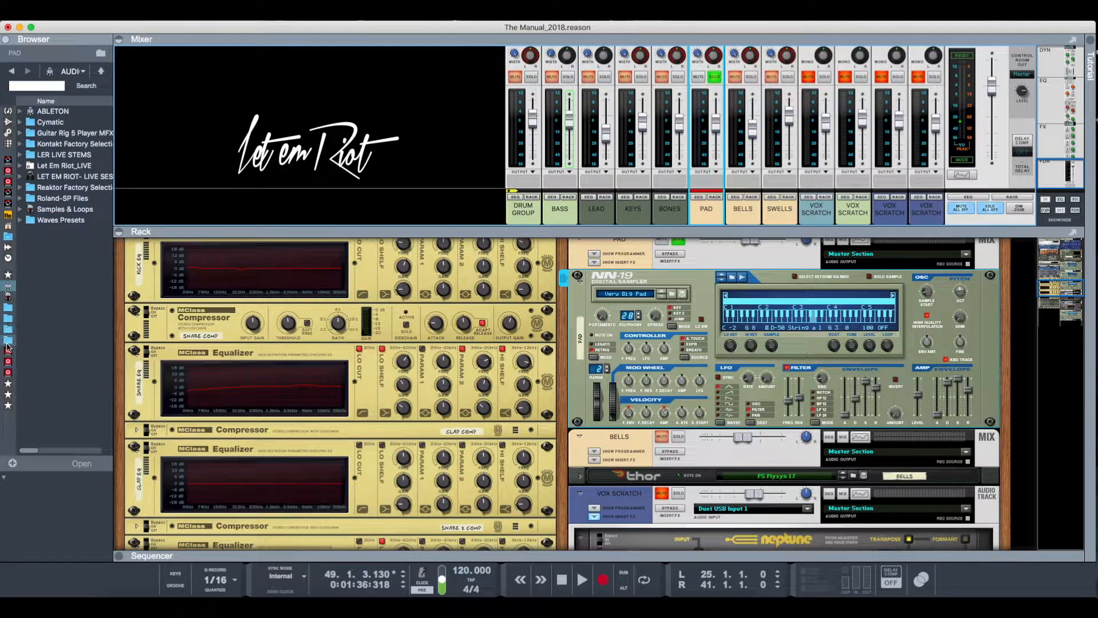
- Find the D-50 patches (NN19) folder in the browser's sound libraries and look through its patches down to the Warm Strings entries
left_click(7, 373)
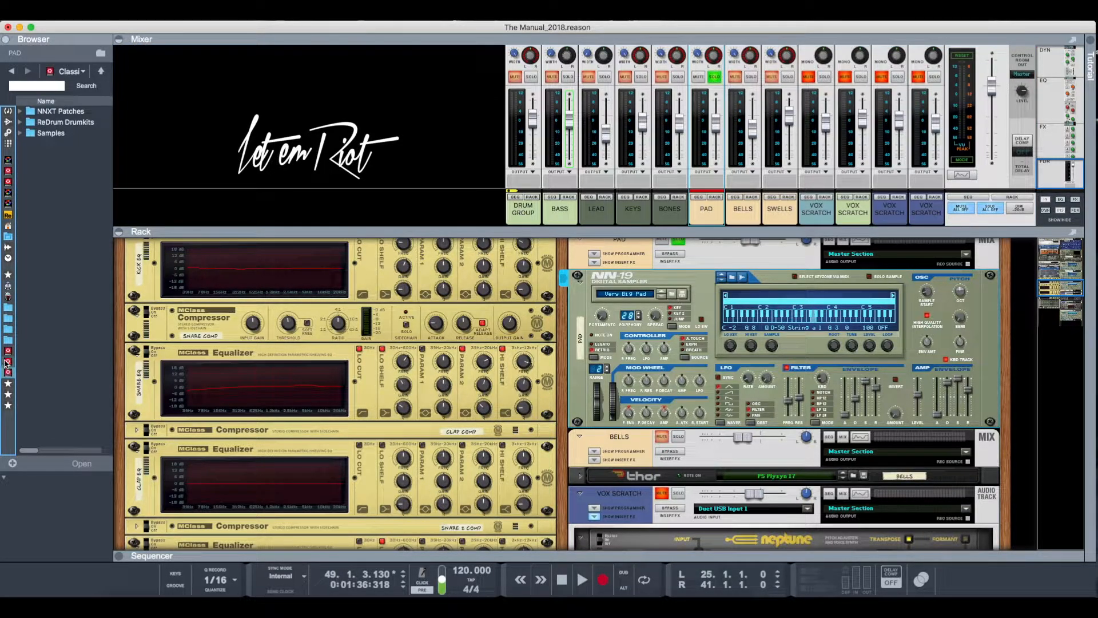
left_click(7, 362)
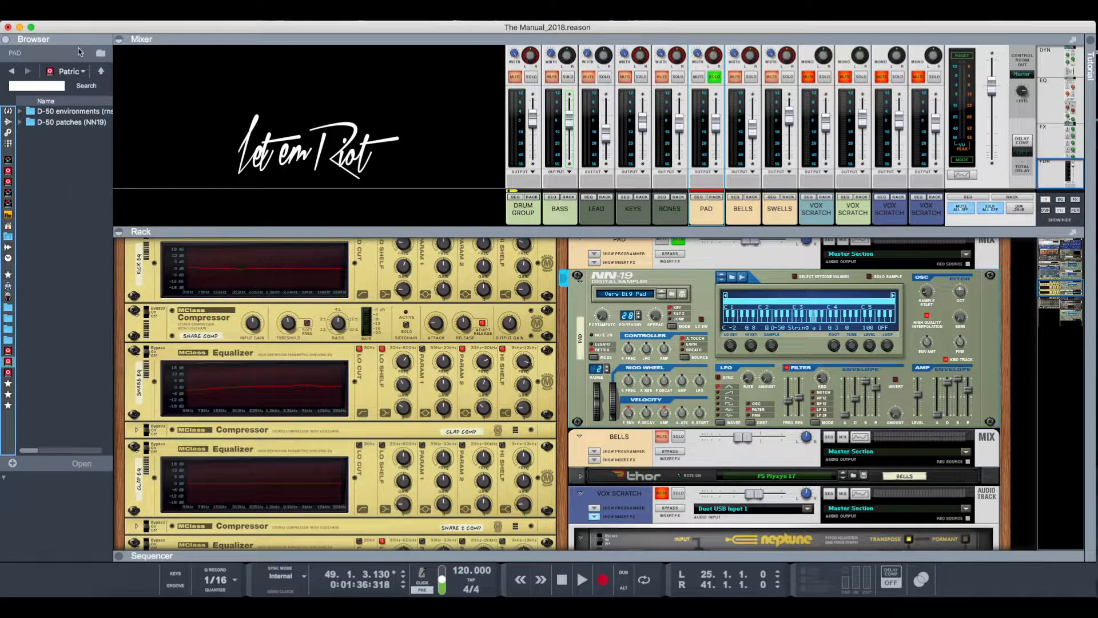
left_click(20, 122)
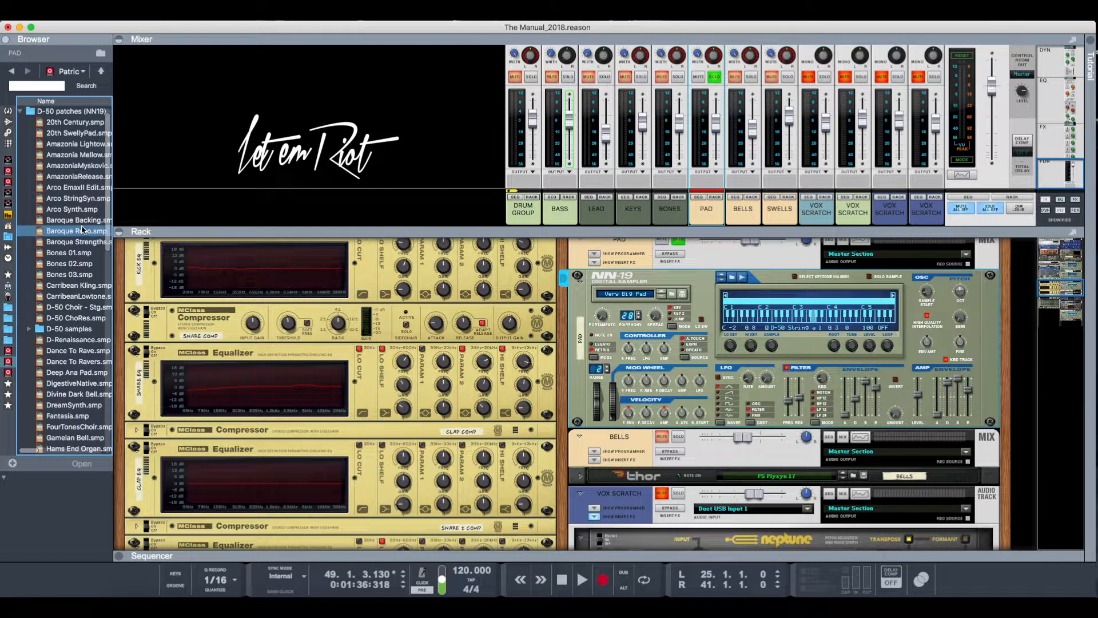
scroll(82, 229, "down", 15)
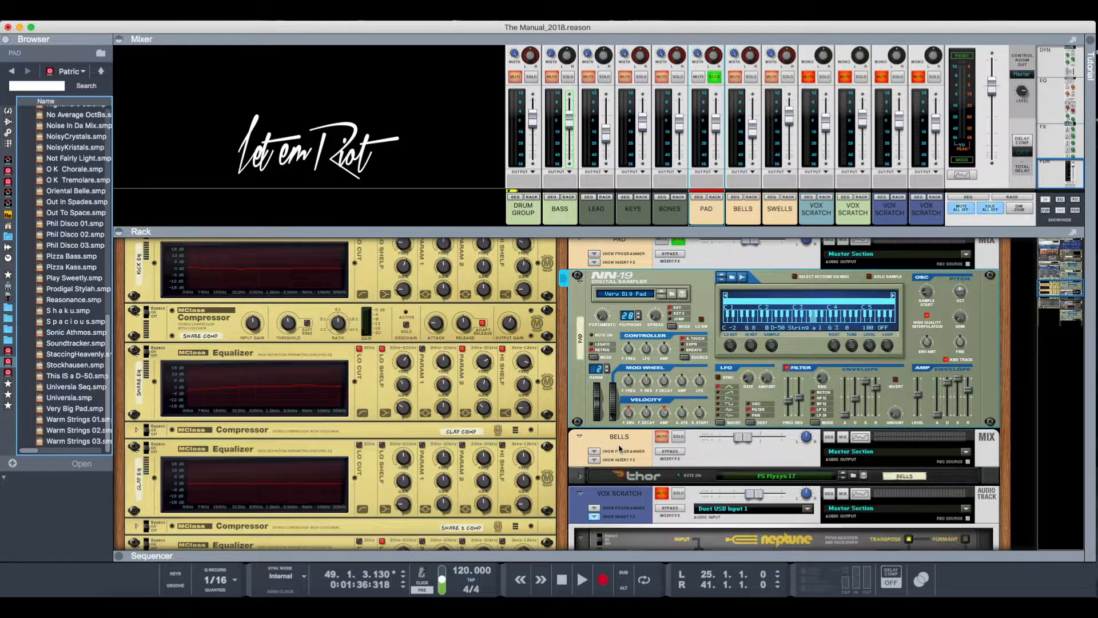
scroll(620, 448, "down", 2)
scroll(620, 445, "up", 4)
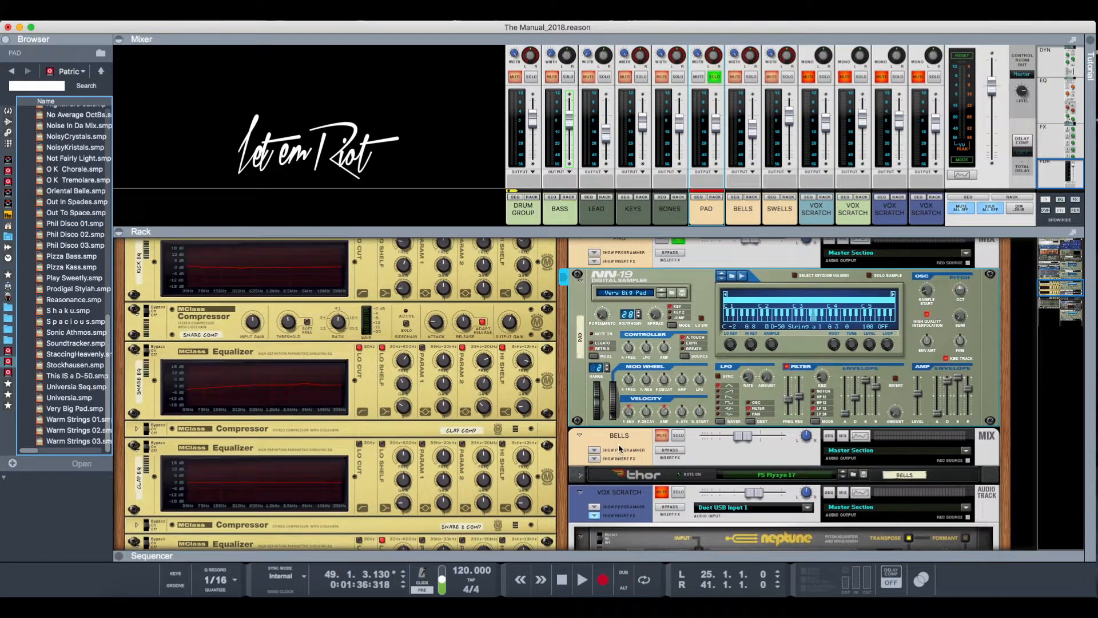
- Select the LEAD, KEYS, BONES, PAD and BELLS mixer channels one after another
left_click(601, 213)
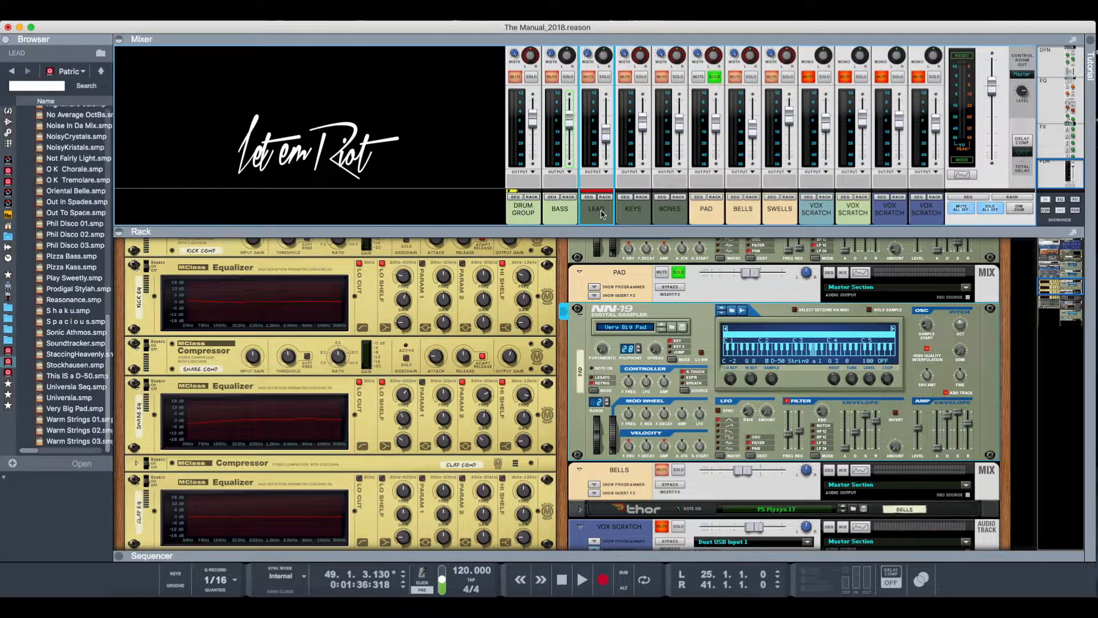
left_click(638, 218)
left_click(670, 217)
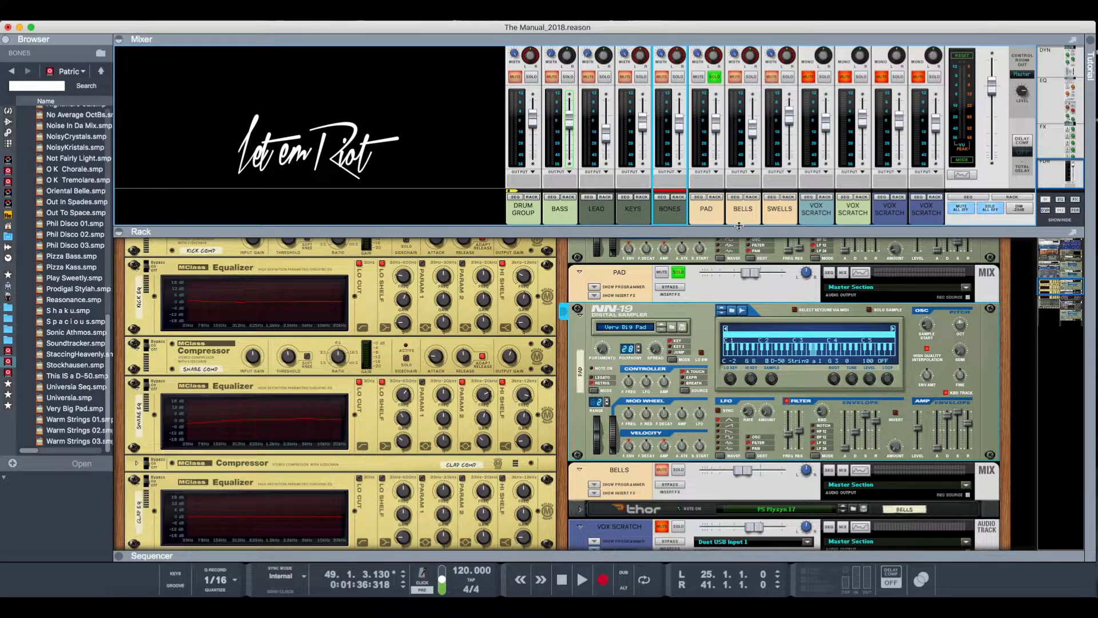
left_click(715, 217)
left_click(745, 219)
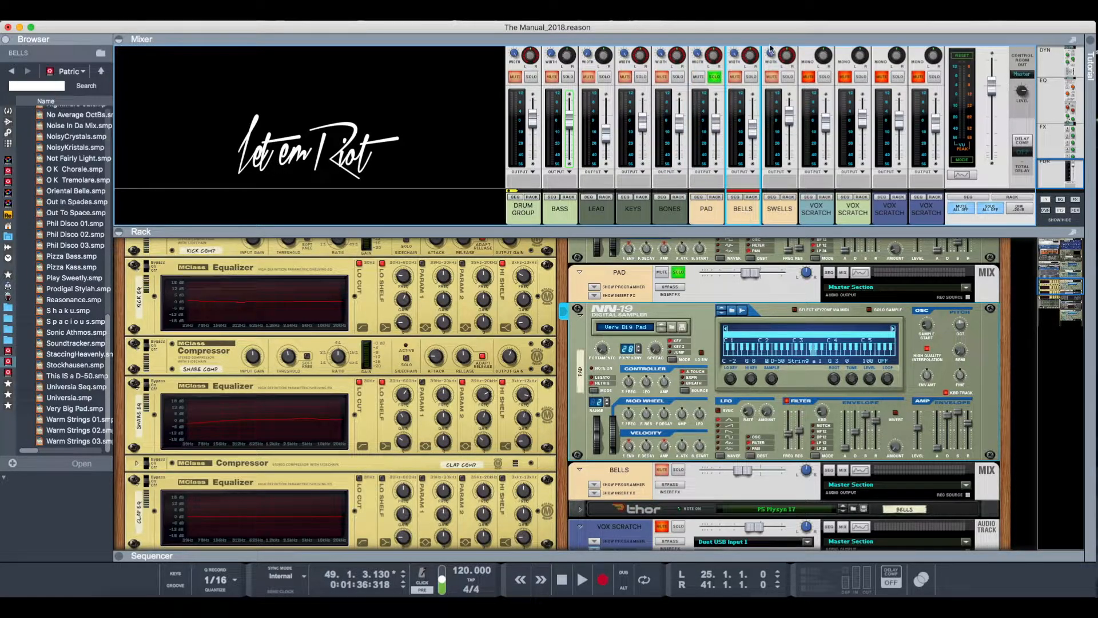
- Unfold the BELLS channel's Thor synthesizer in the rack and solo BELLS alongside PAD
right_click(751, 199)
left_click(729, 220)
left_click(752, 198)
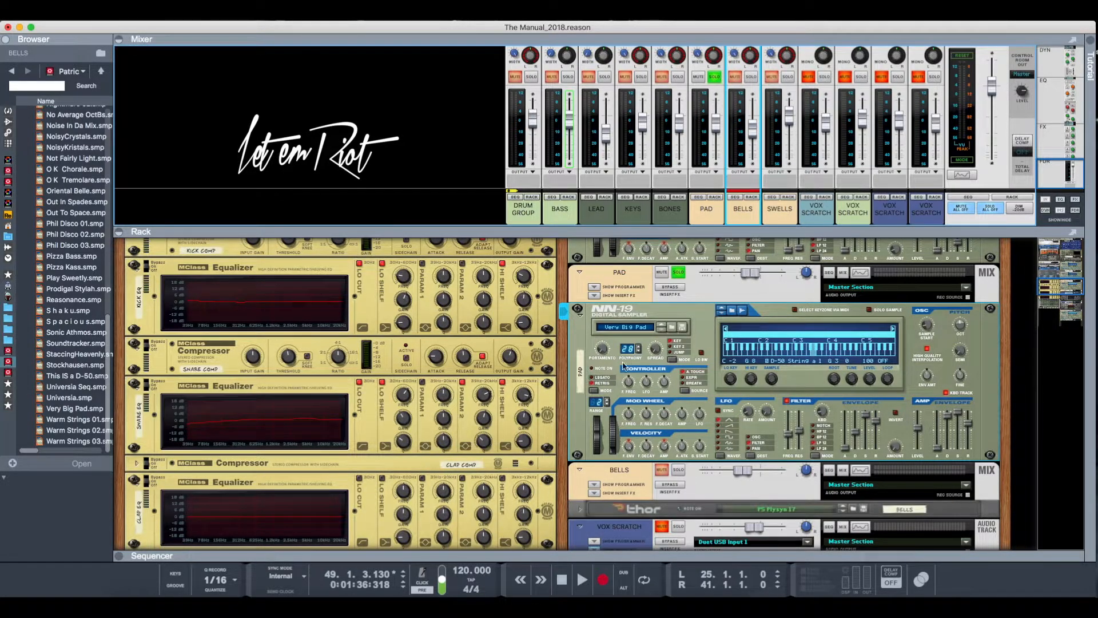
scroll(624, 366, "down", 1)
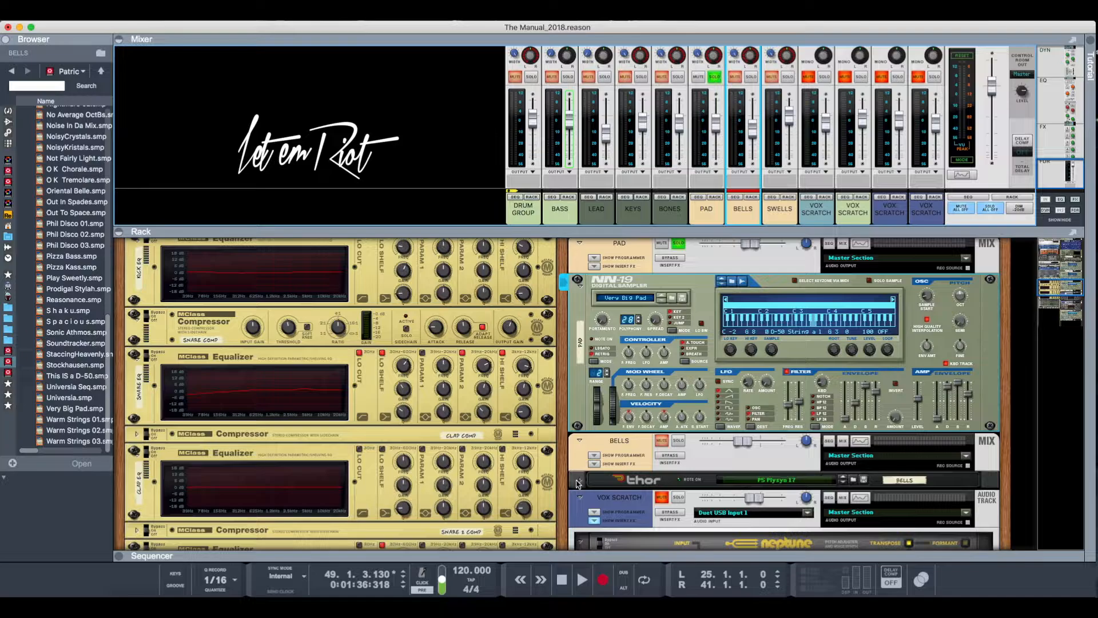
left_click(579, 480)
scroll(659, 512, "down", 3)
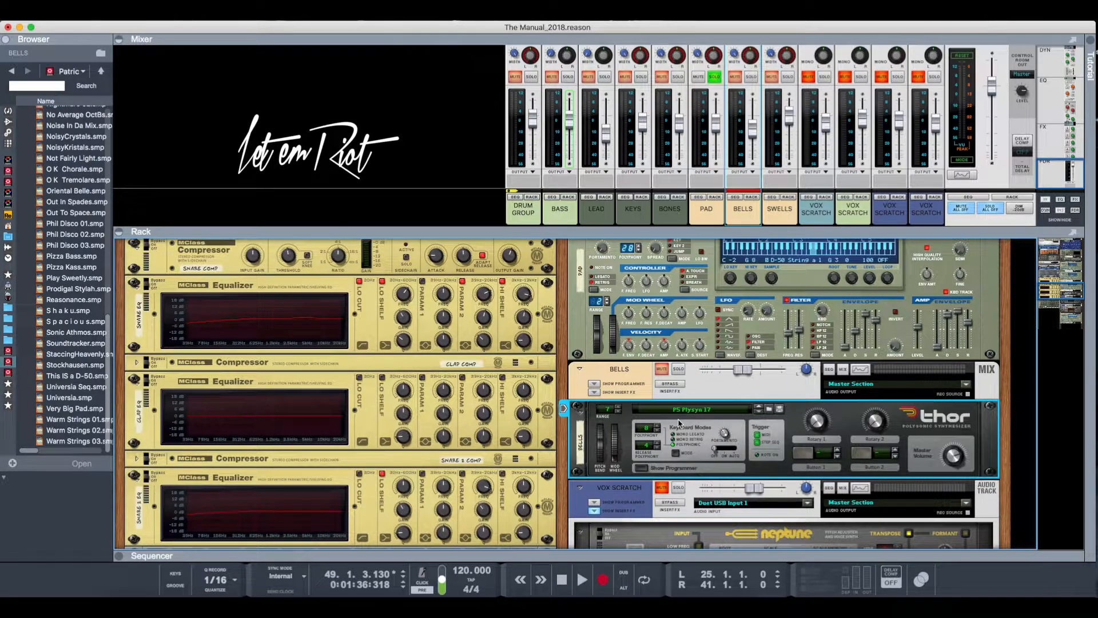
left_click(750, 77)
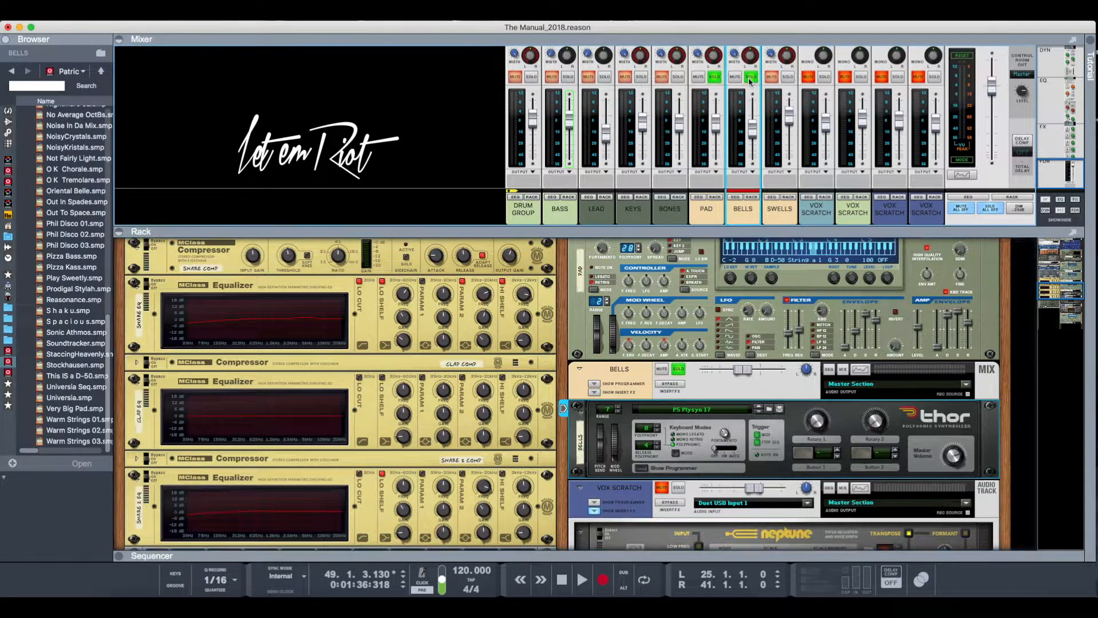
- Play the soloed PAD and BELLS channels, taking PAD out of solo for a few bars and bringing it back
key("space")
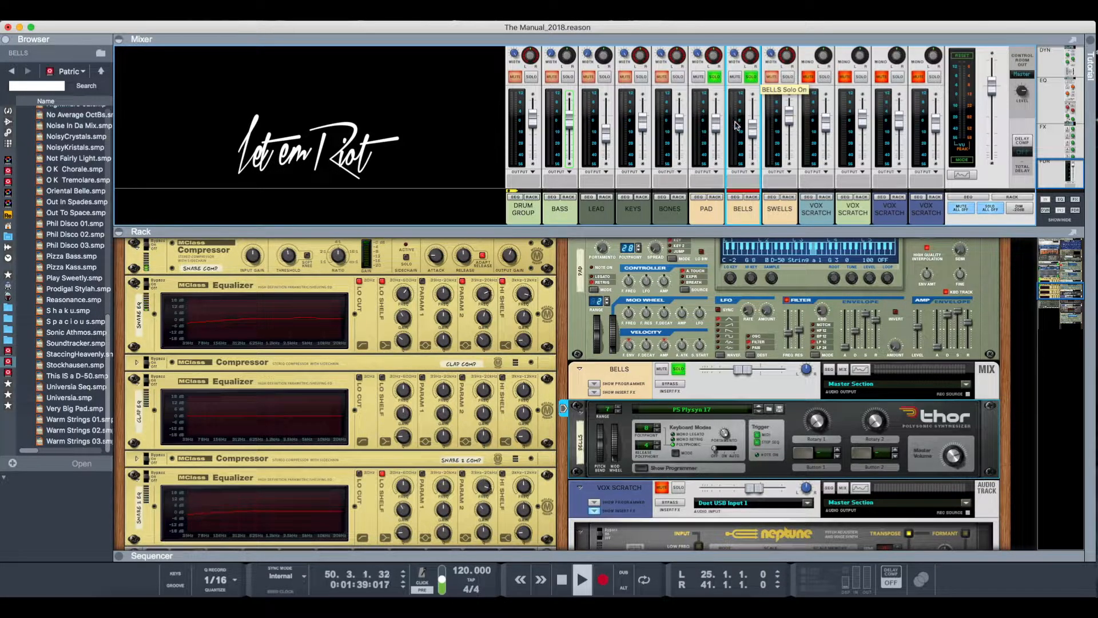
left_click(715, 78)
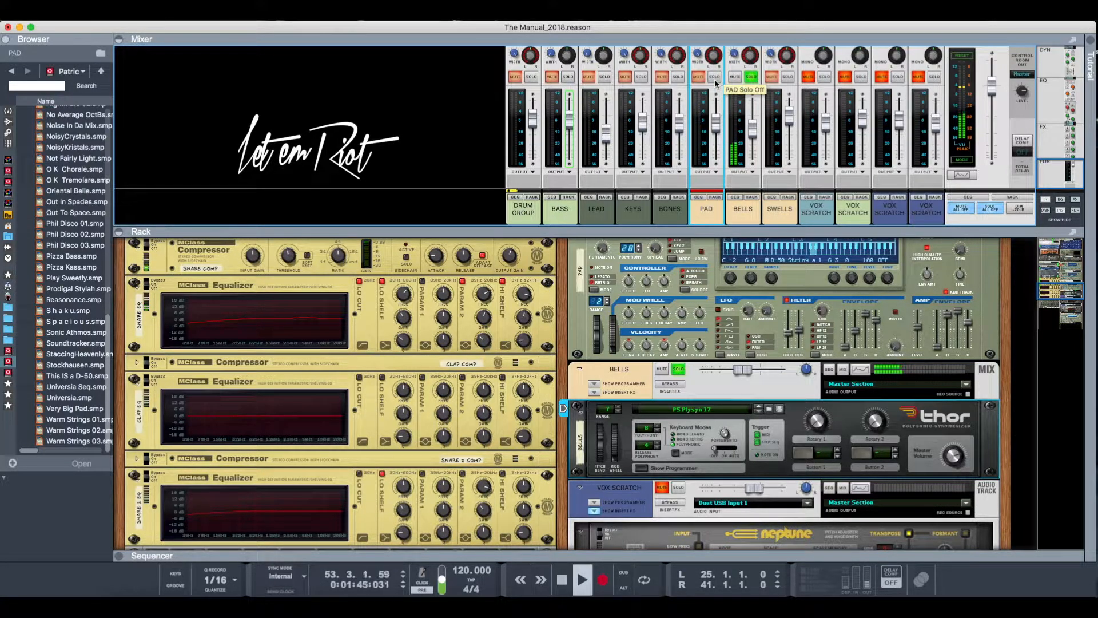
left_click(715, 78)
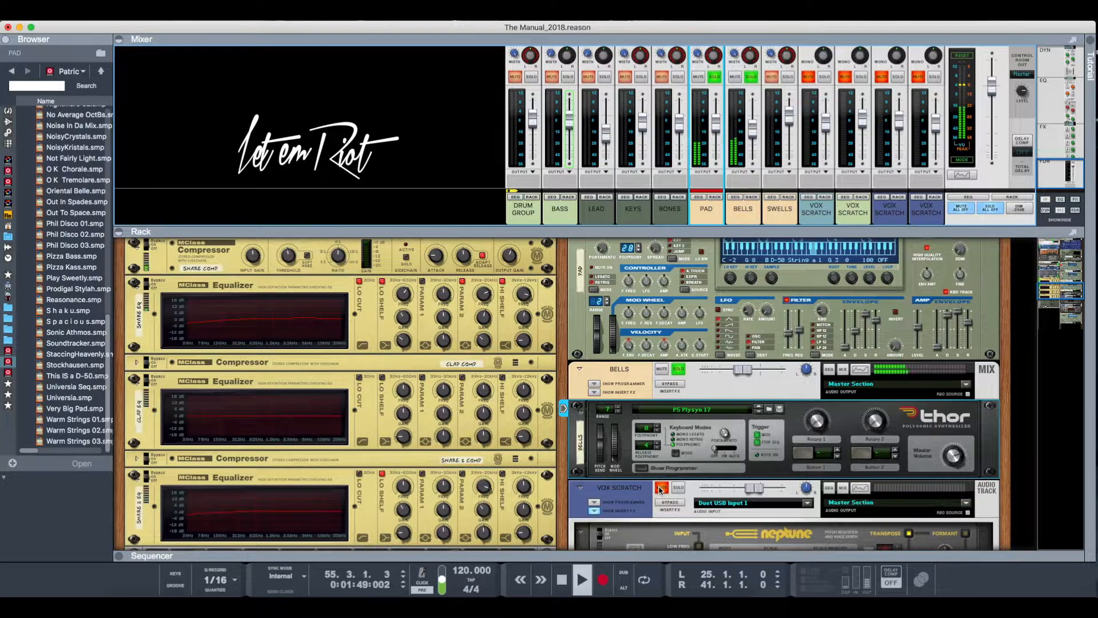
key("space")
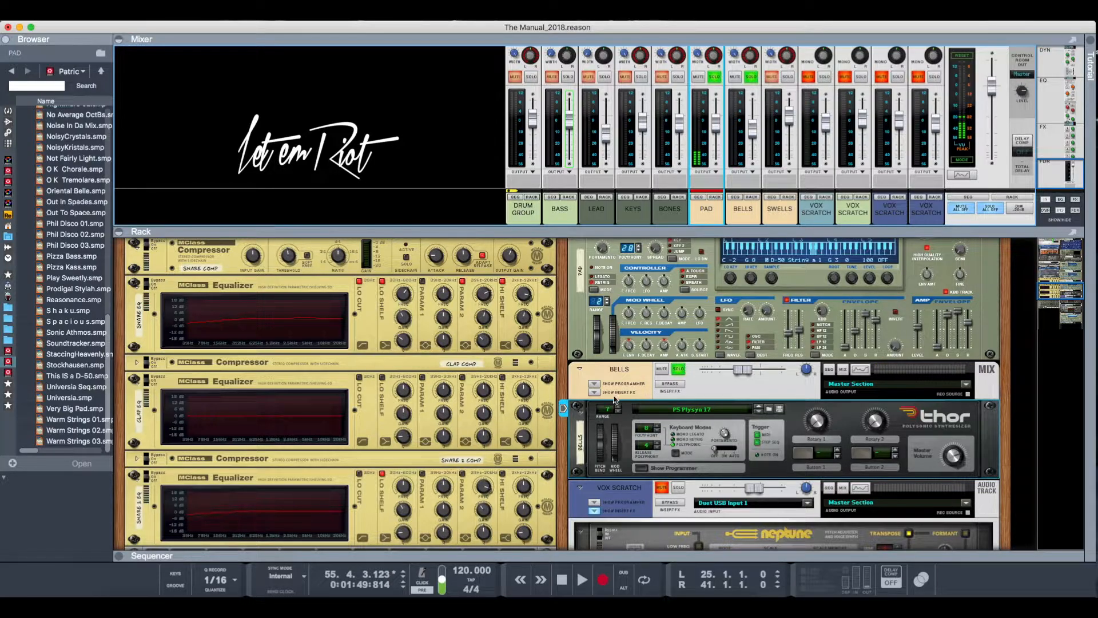
- Fold the BELLS channel's Thor synthesizer and bring the SWELLS channel's NN-19 sampler into view in the rack
left_click(582, 414)
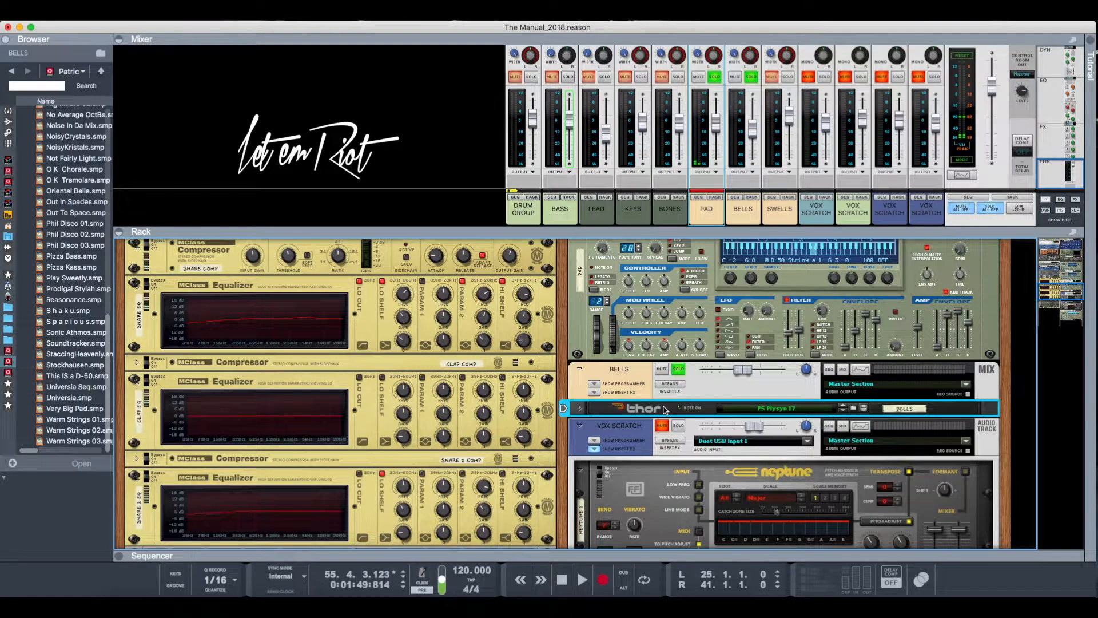
scroll(665, 409, "down", 10)
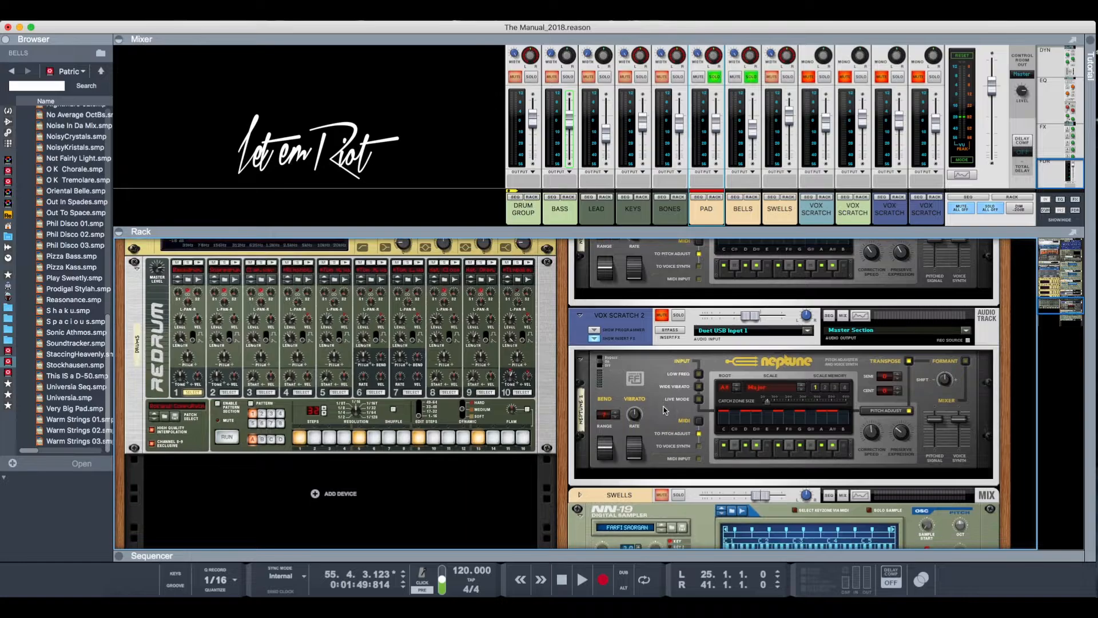
scroll(665, 410, "down", 8)
scroll(664, 410, "up", 6)
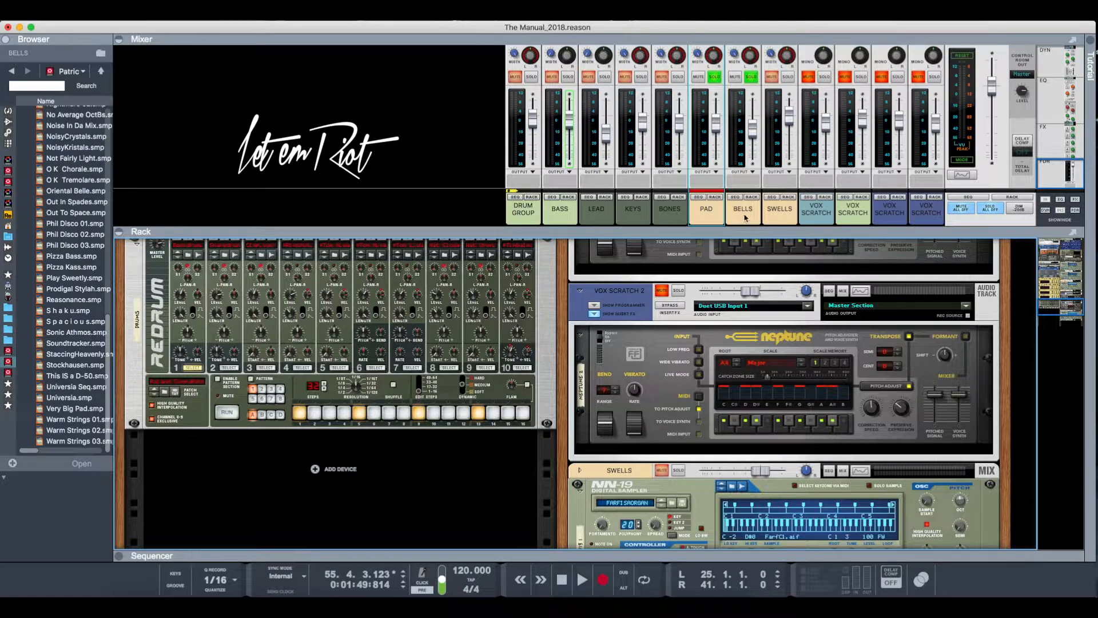
left_click(788, 199)
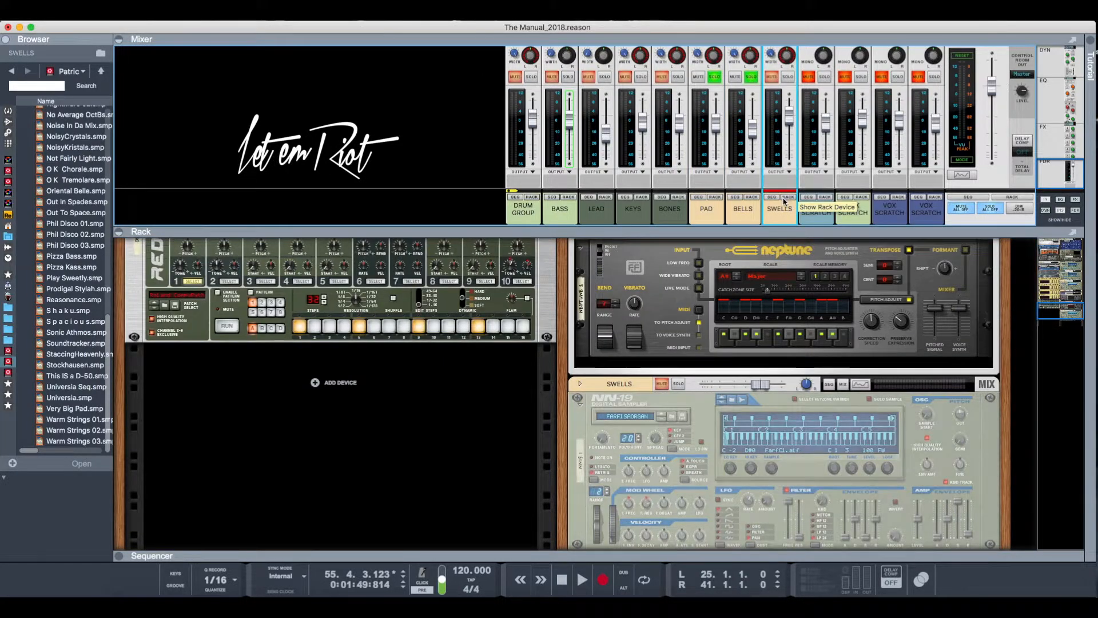
- Show the SWELLS track in the sequencer, place the playhead at bar 57 and look over the arrangement there
left_click(772, 196)
scroll(629, 458, "down", 5)
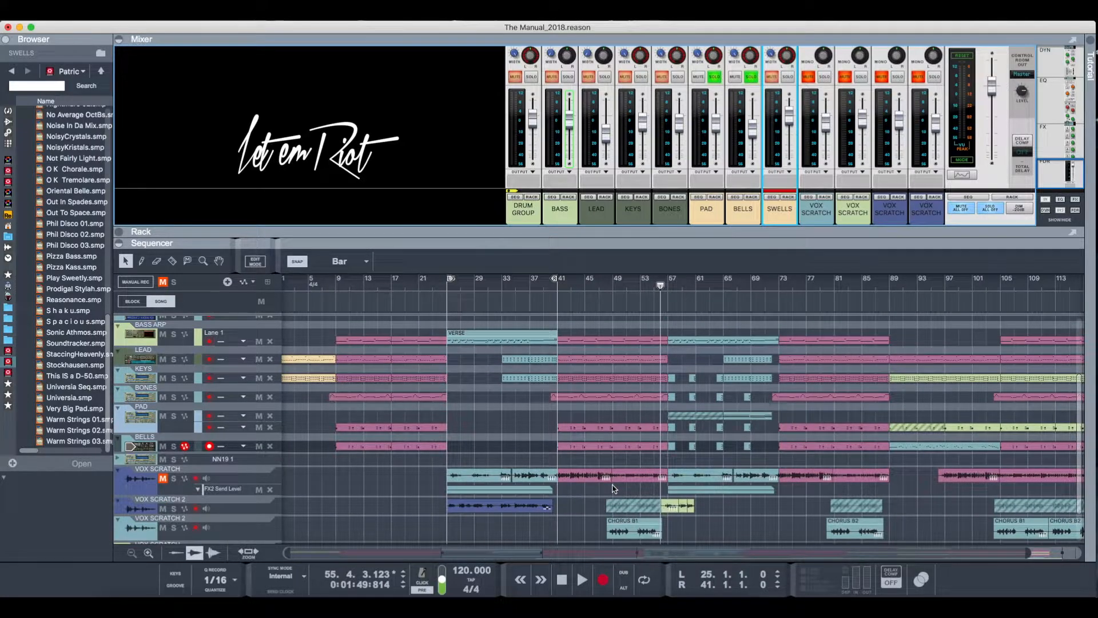
scroll(614, 488, "up", 4)
scroll(629, 486, "right", 3)
scroll(699, 485, "up", 2)
left_click(617, 294)
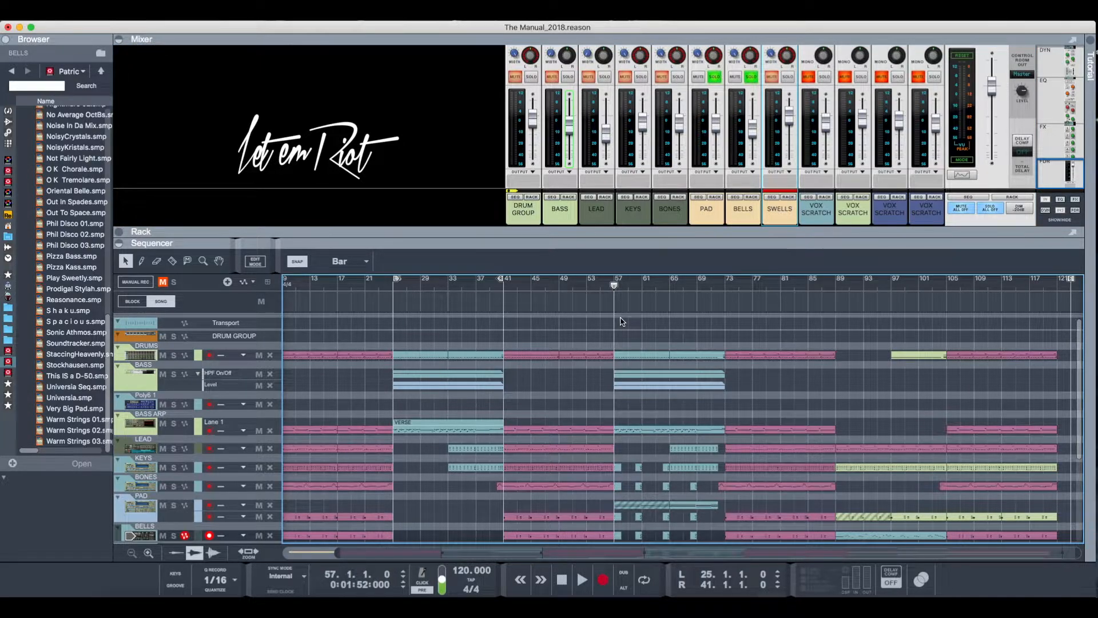
scroll(622, 321, "down", 9)
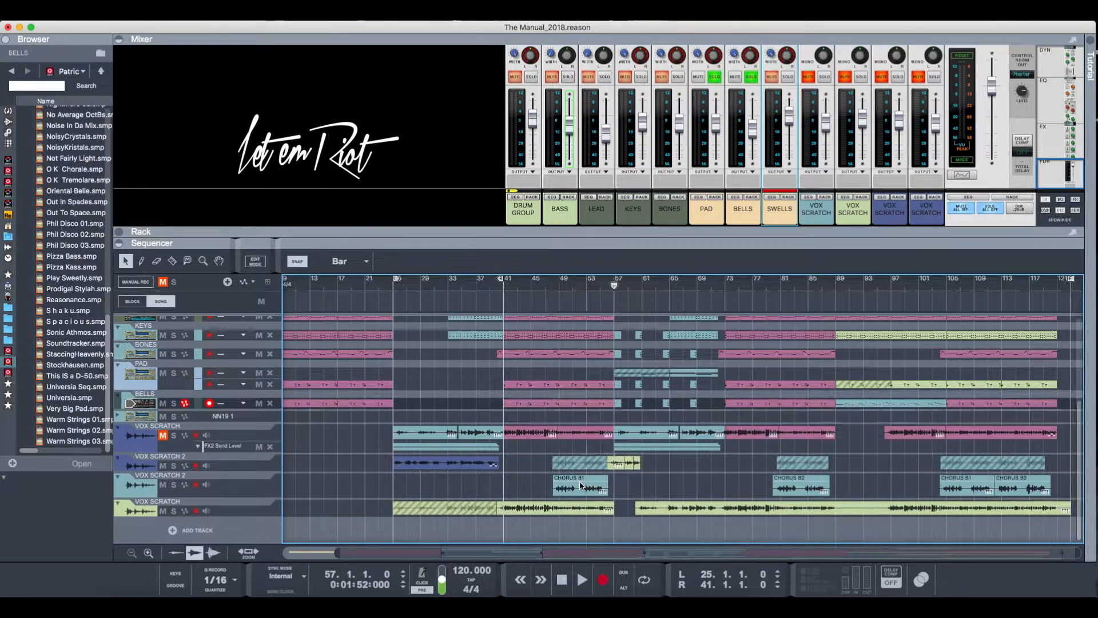
scroll(581, 486, "up", 9)
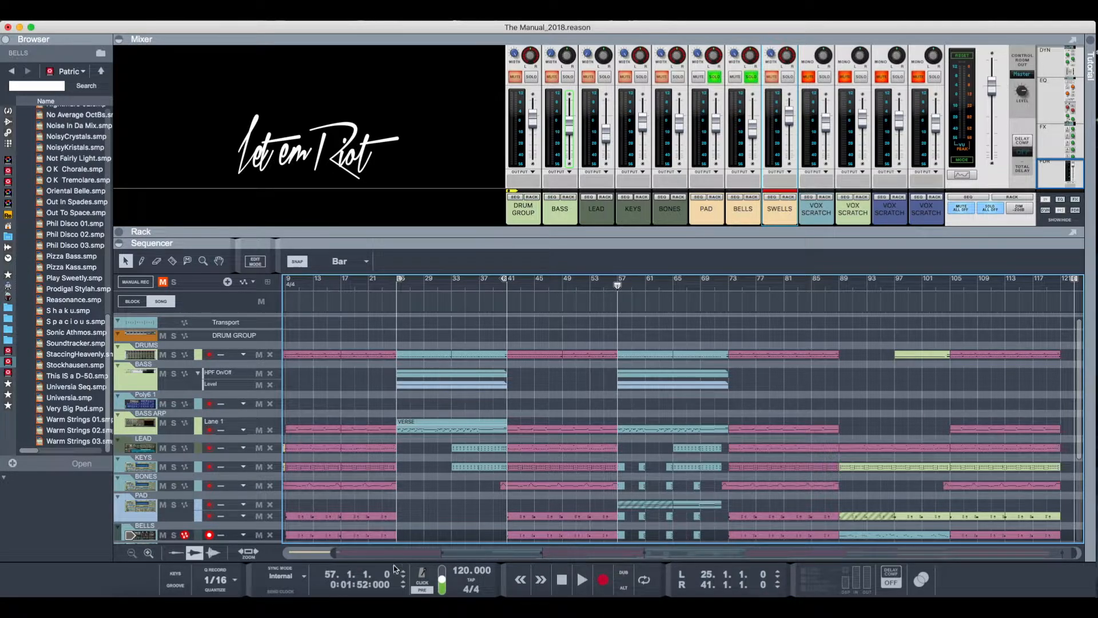
- Magnify bars 57 to 73 in the sequencer, add BASS to the soloed channels and play the section briefly
key("y")
left_click_drag(610, 347, 745, 435)
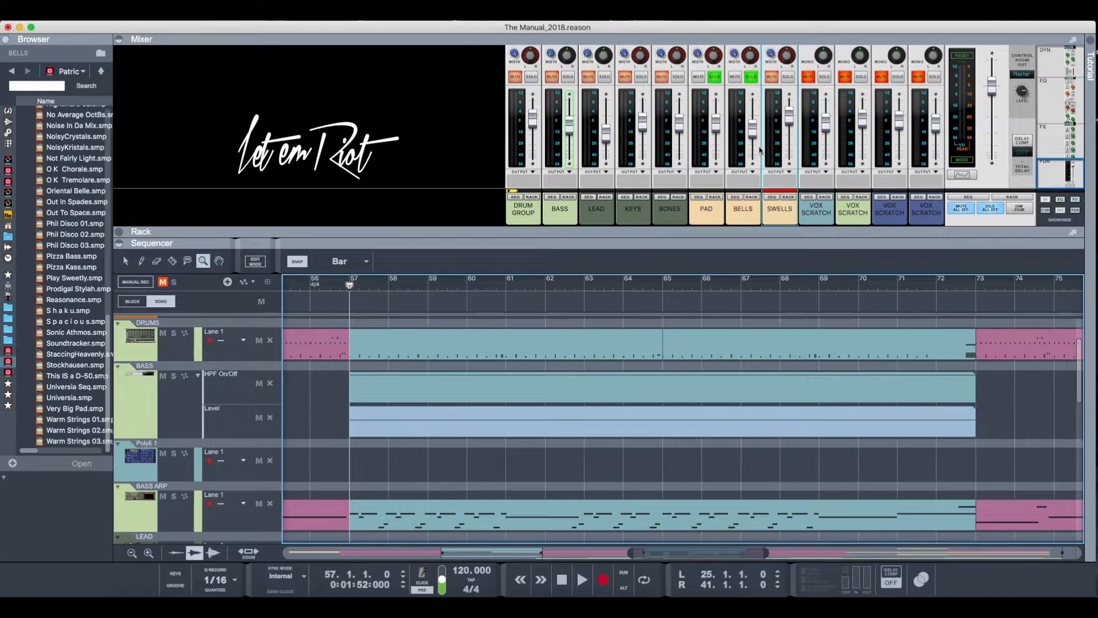
left_click(569, 77)
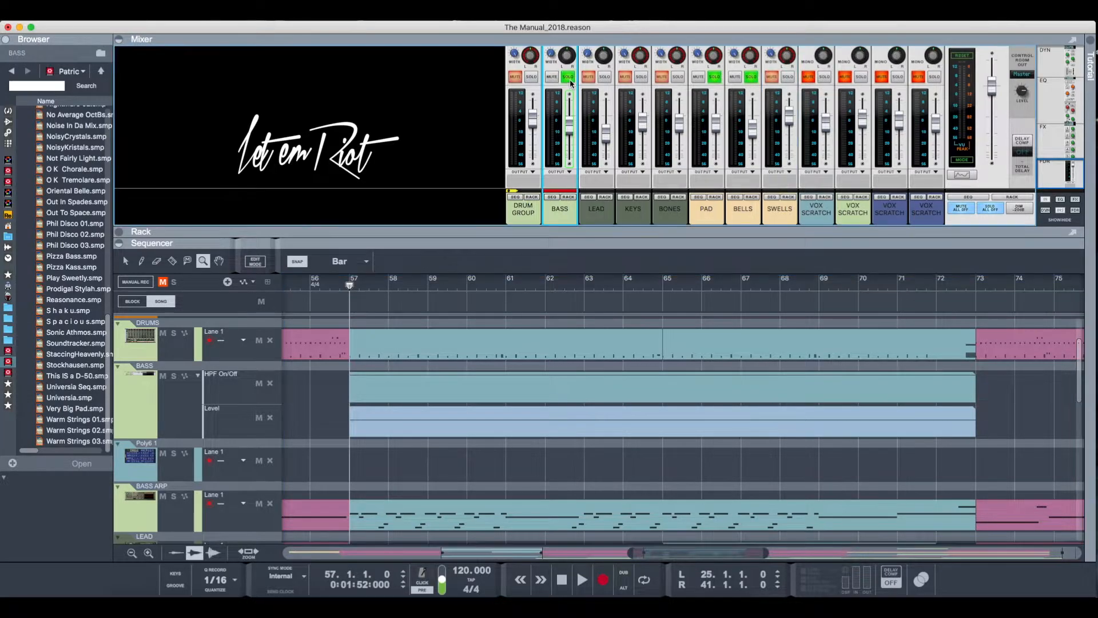
key("space")
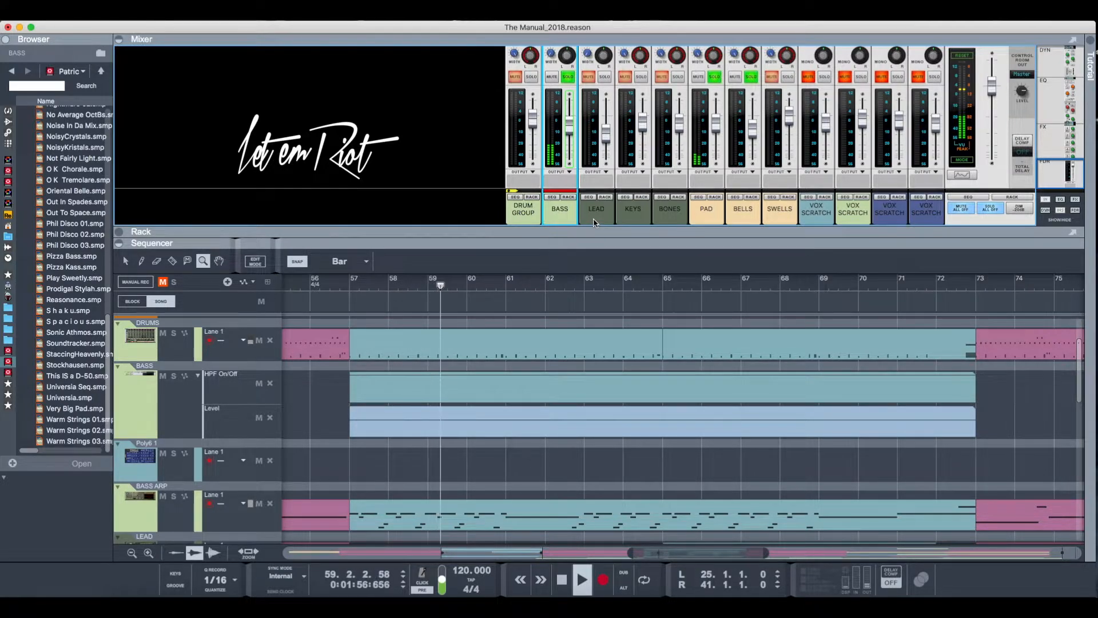
key("space")
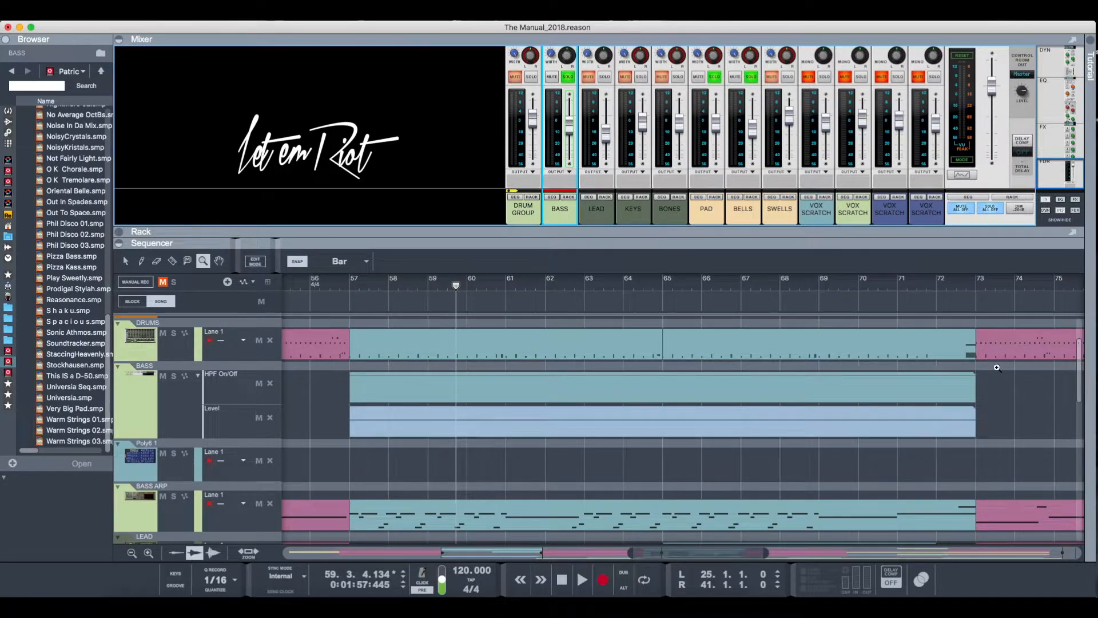
- Move the playhead to bar 89, start playback there and switch back to the Selection tool
scroll(458, 385, "right", 5)
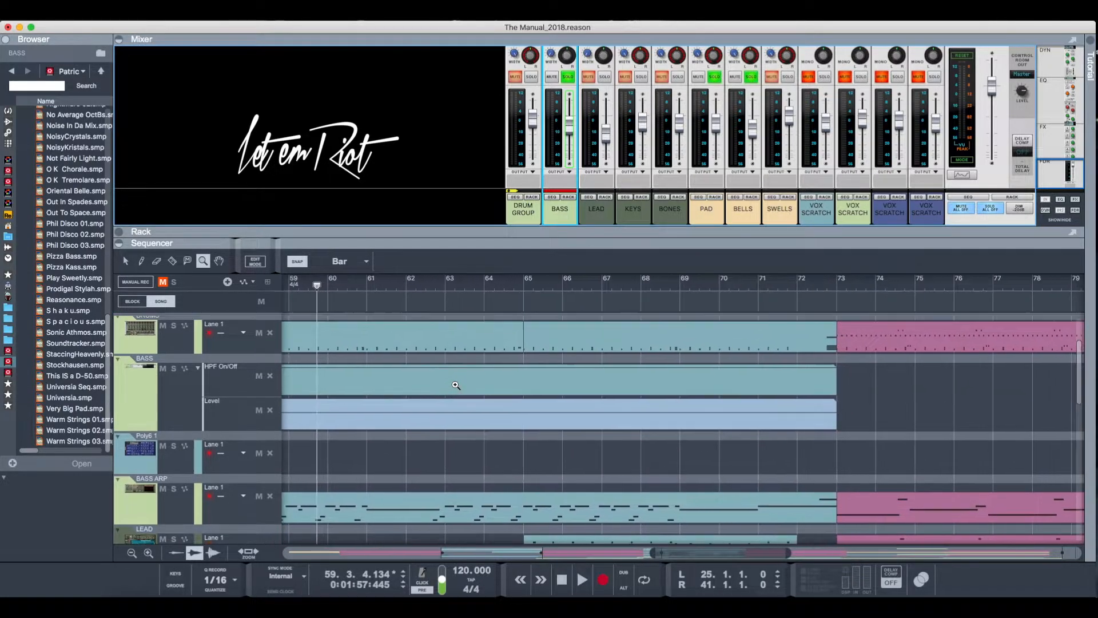
scroll(456, 385, "up", 2)
scroll(456, 385, "right", 8)
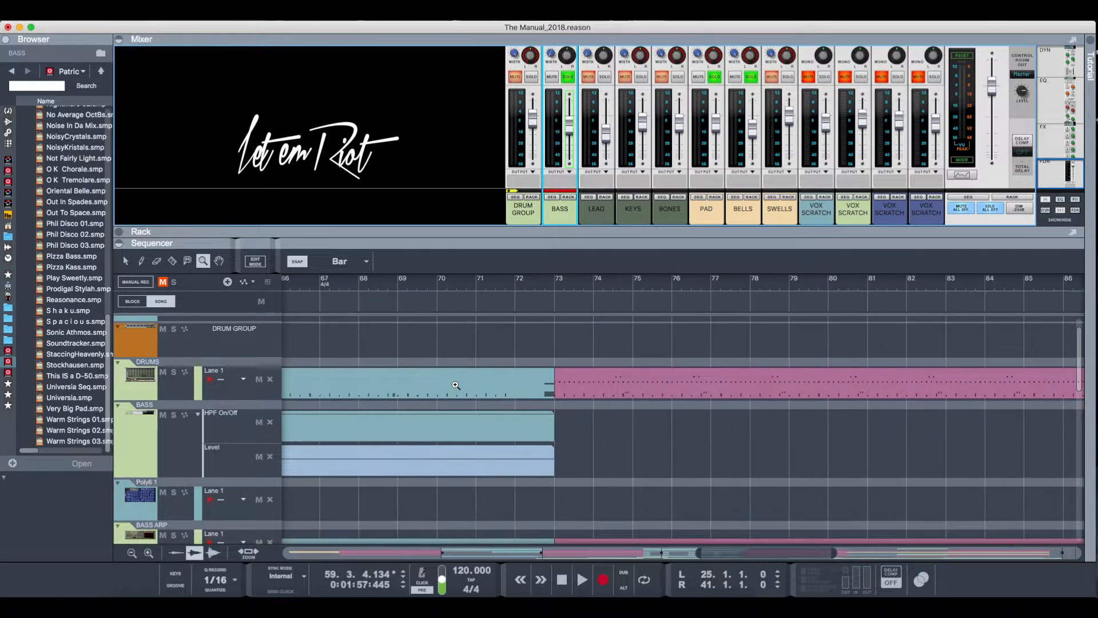
scroll(875, 391, "down", 5)
scroll(858, 378, "right", 2)
left_click(792, 292)
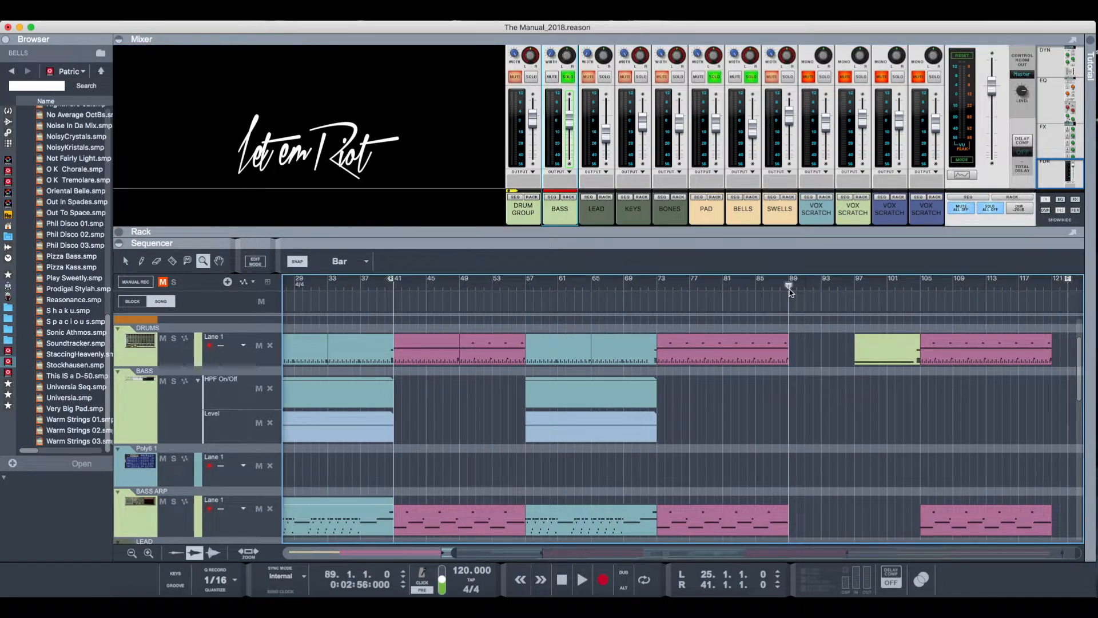
key("space")
key("q")
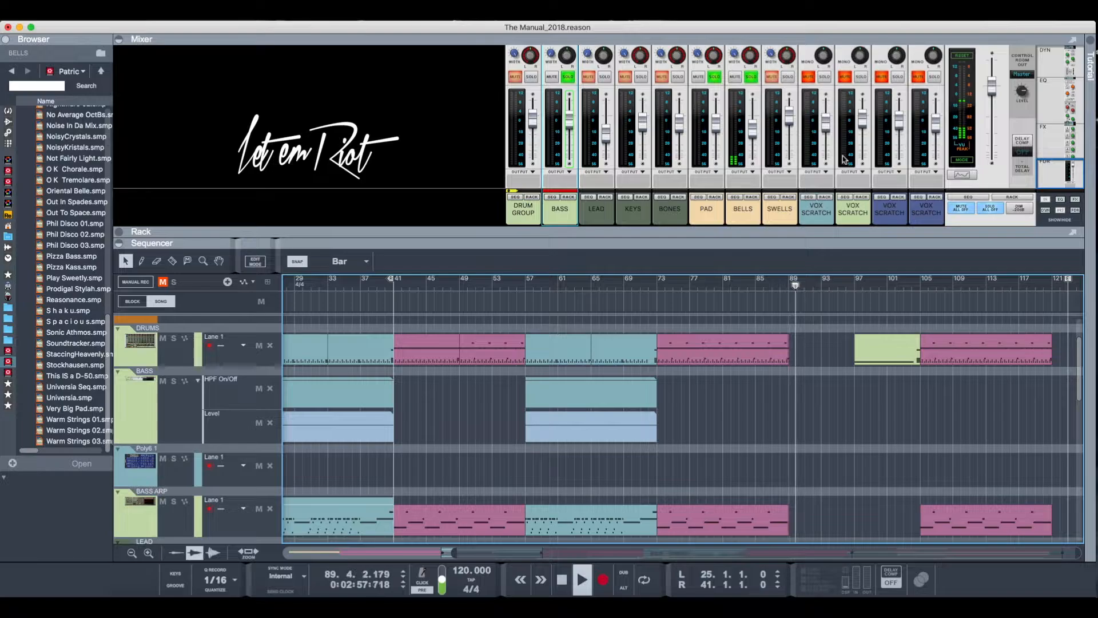
- Turn off all channel solos and play the breakdown from around bar 89 while examining its instrument tracks
left_click(990, 208)
left_click(780, 286)
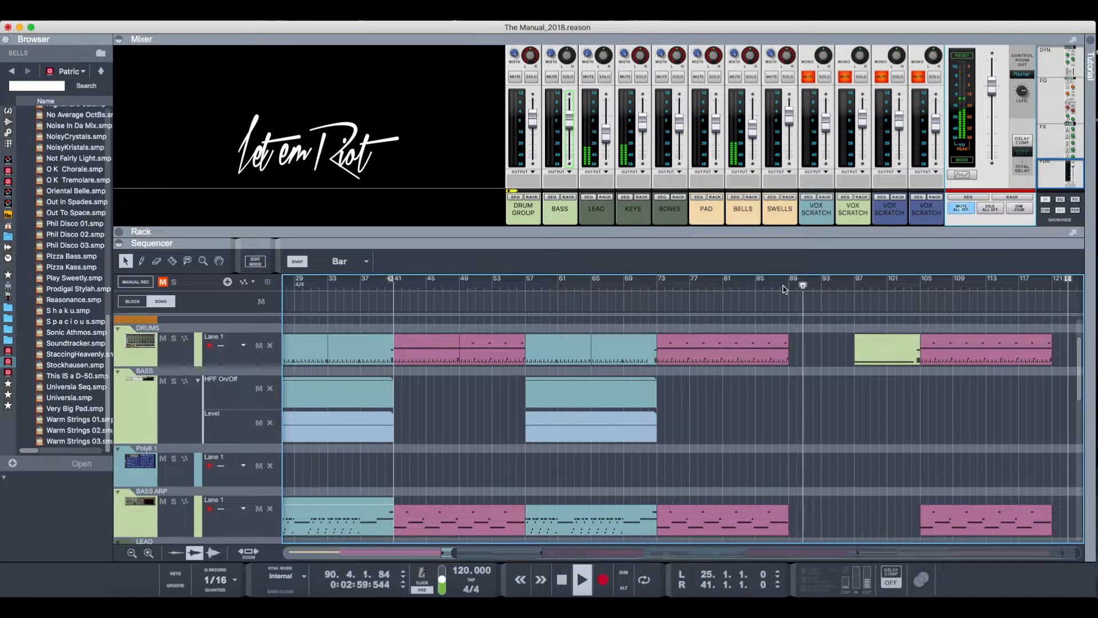
scroll(781, 364, "down", 4)
scroll(781, 365, "down", 5)
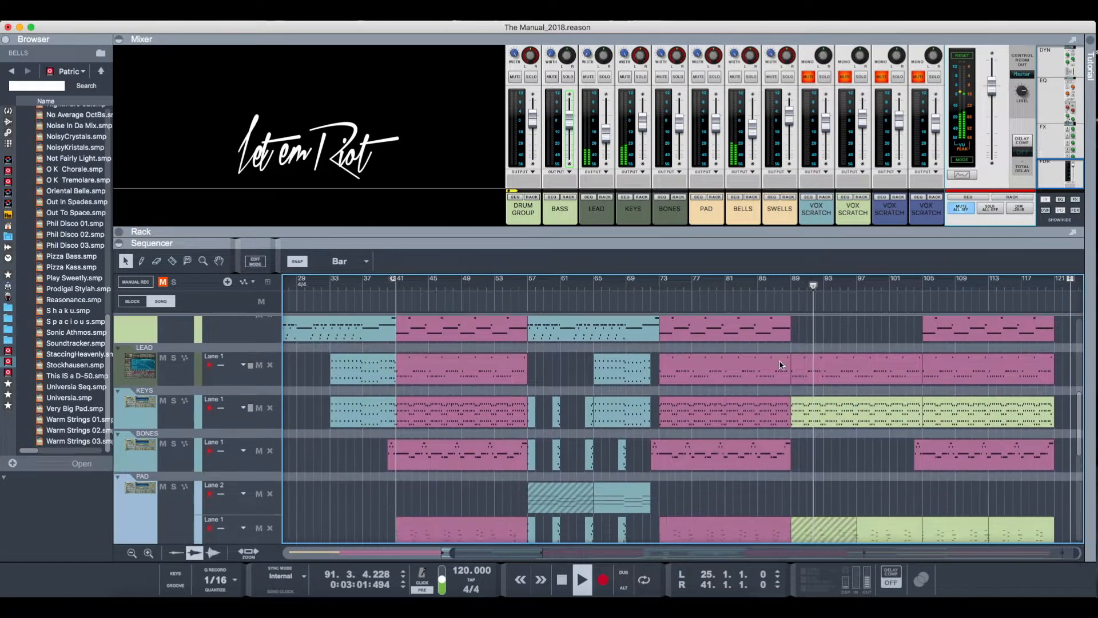
scroll(781, 364, "down", 3)
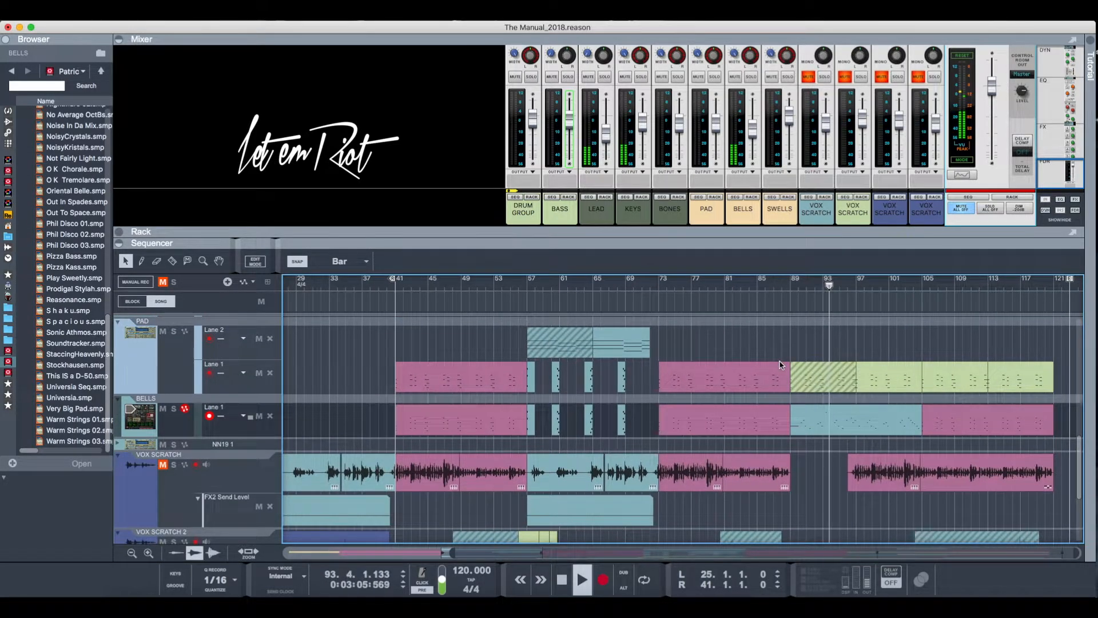
scroll(781, 364, "up", 2)
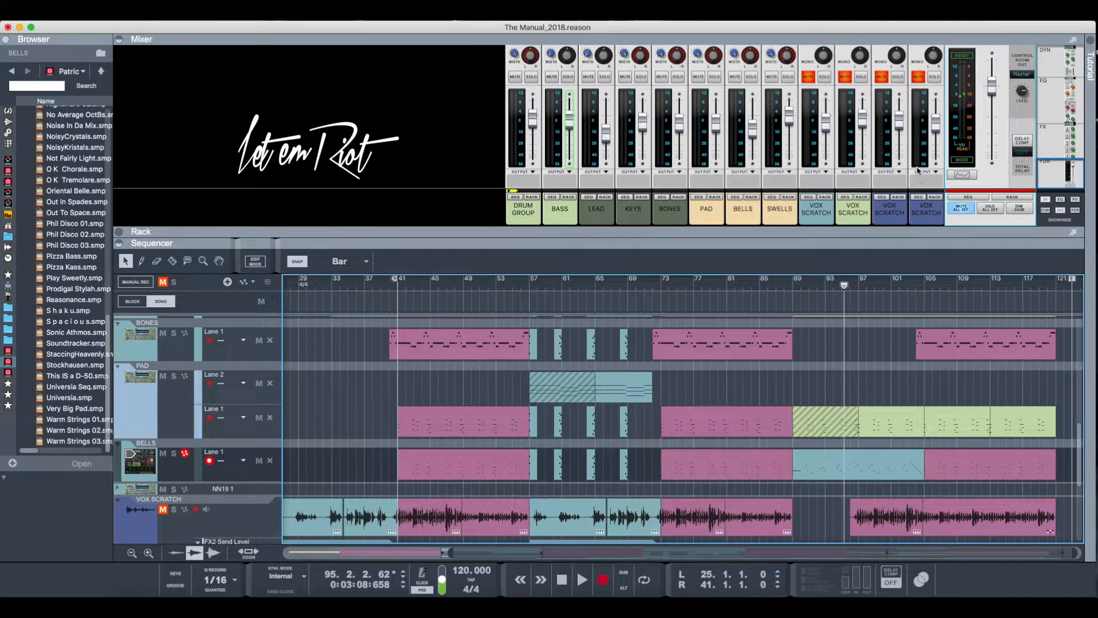
- Unmute the four VOX SCRATCH channels in the mixer
left_click(809, 79)
left_click(846, 78)
left_click(882, 78)
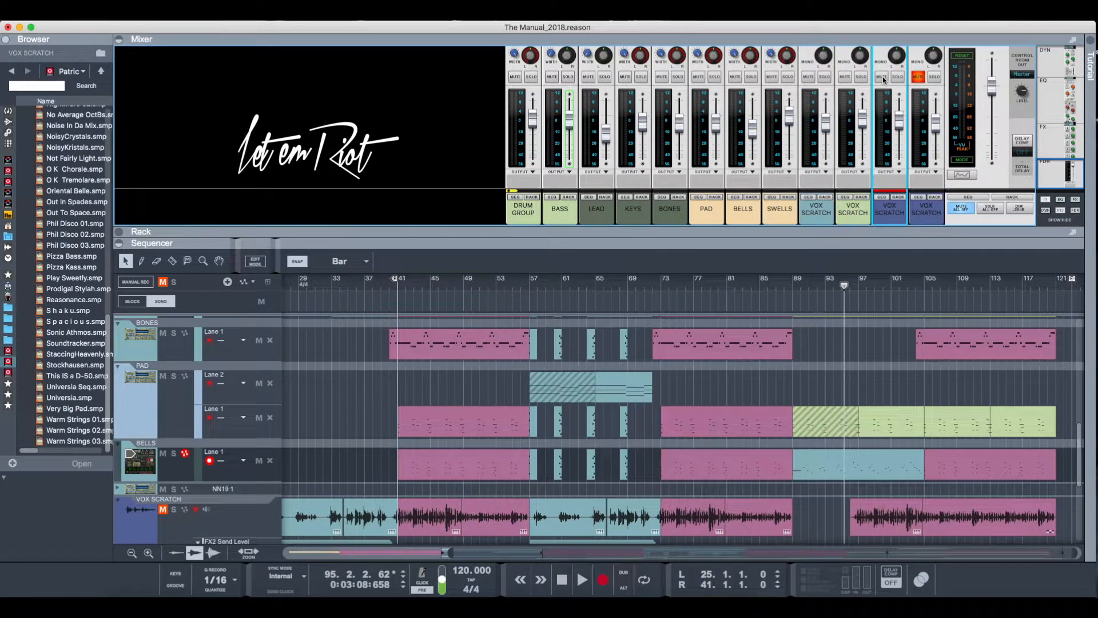
left_click(919, 78)
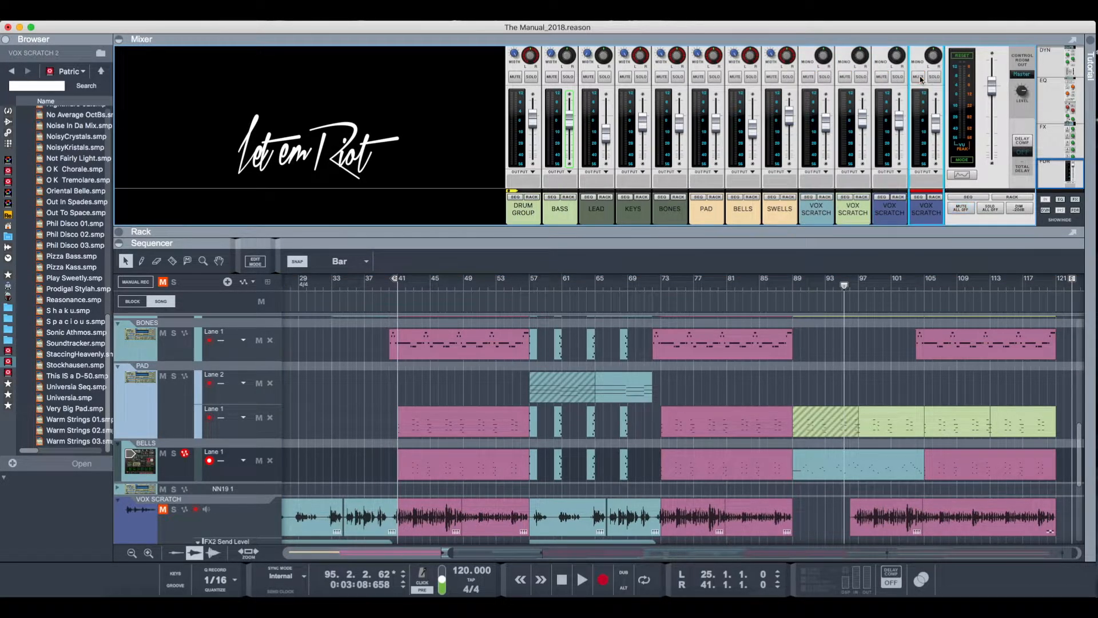
- Play the full mix with vocals from bar 95 to about bar 110, following the vocal tracks in the sequencer
left_click(837, 290)
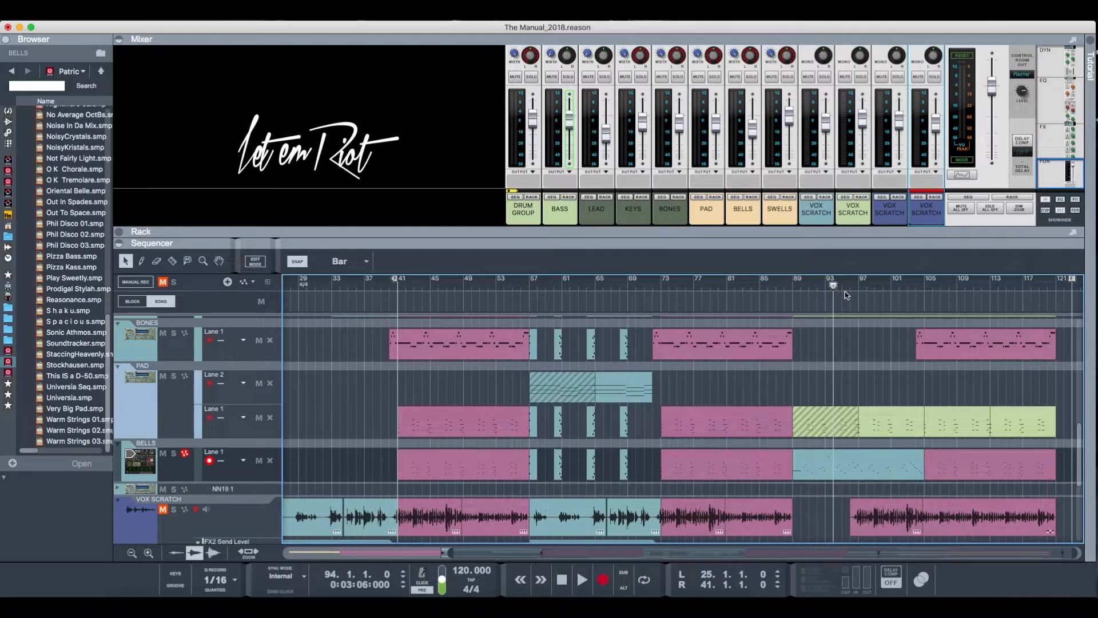
left_click(842, 290)
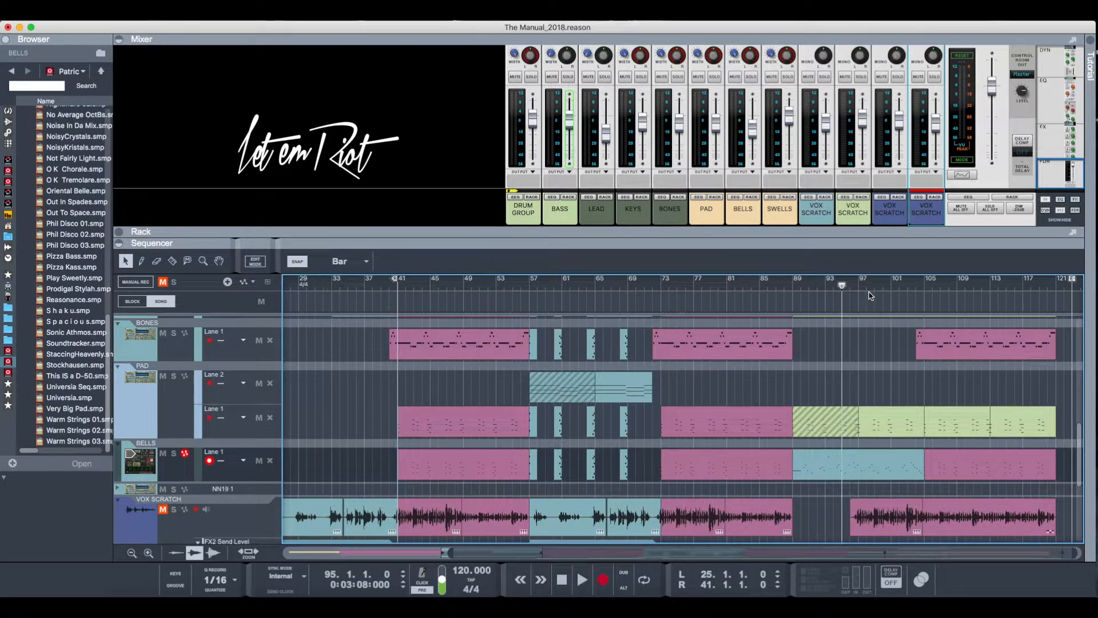
scroll(864, 303, "down", 3)
key("space")
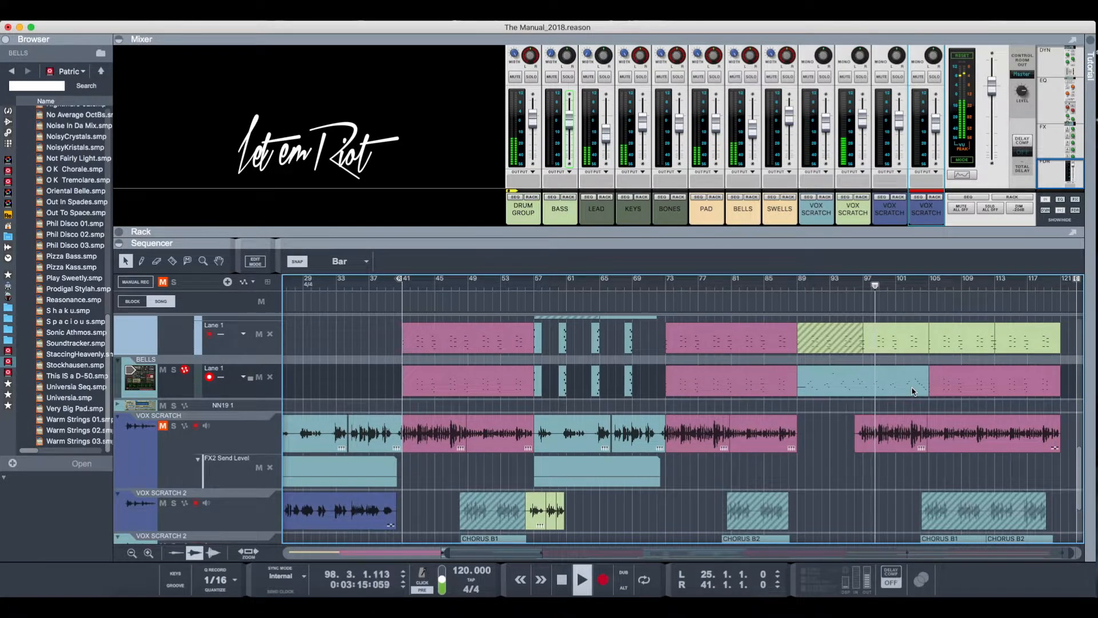
scroll(912, 391, "down", 4)
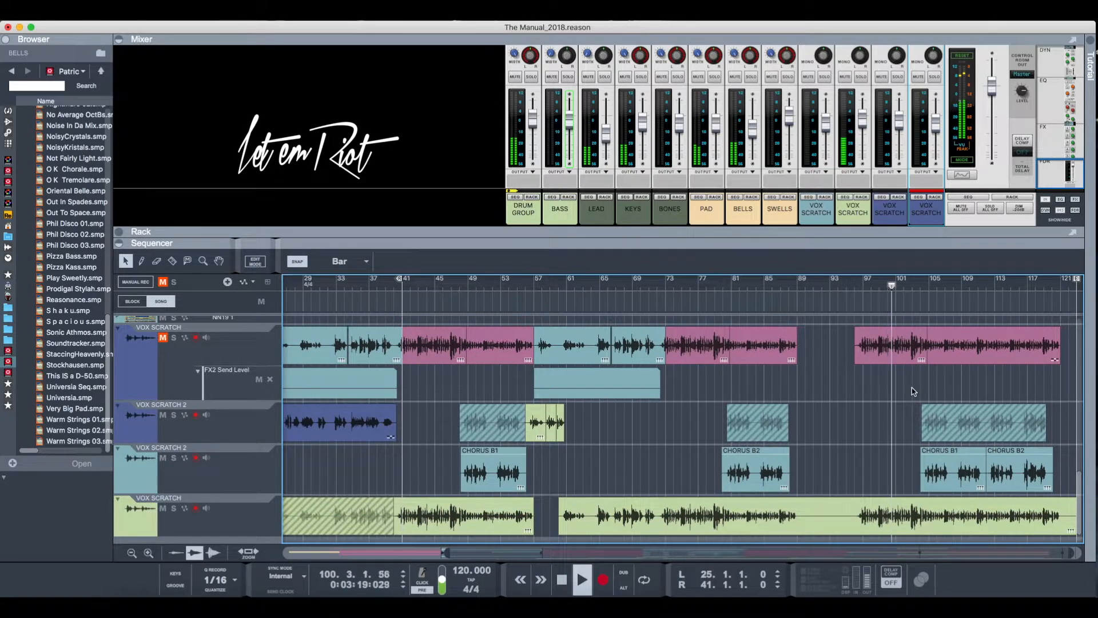
scroll(913, 391, "up", 1)
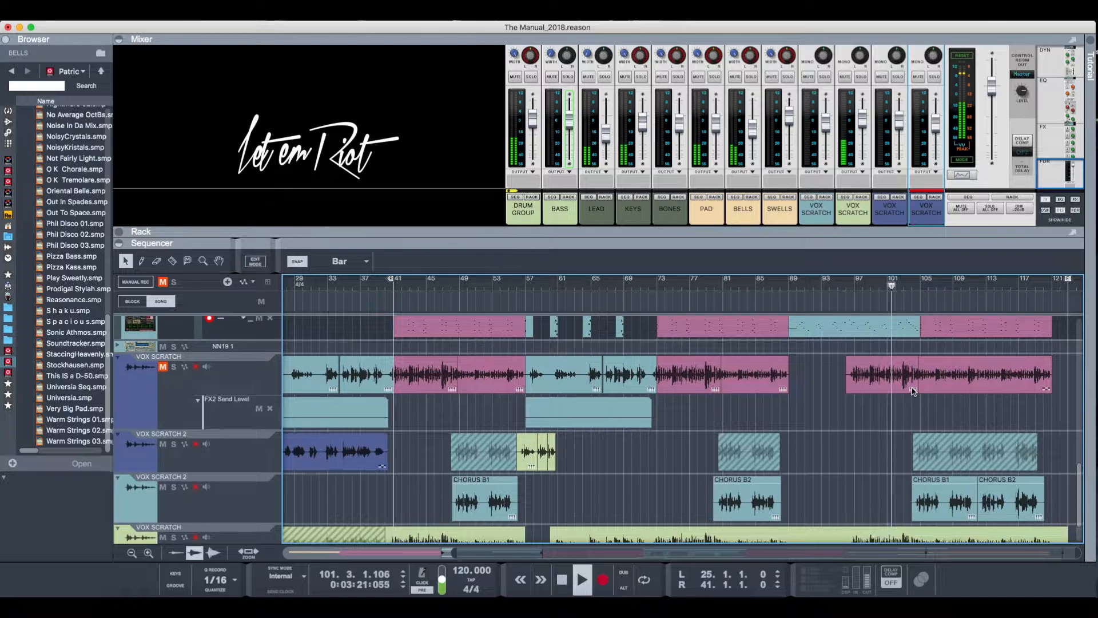
scroll(914, 391, "up", 2)
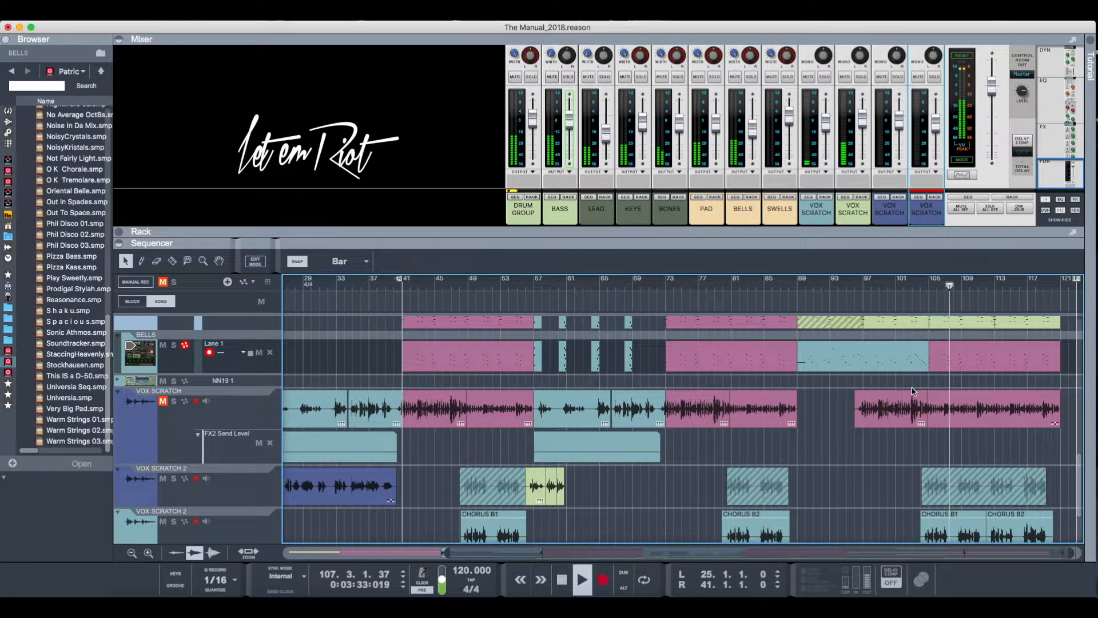
scroll(913, 391, "down", 3)
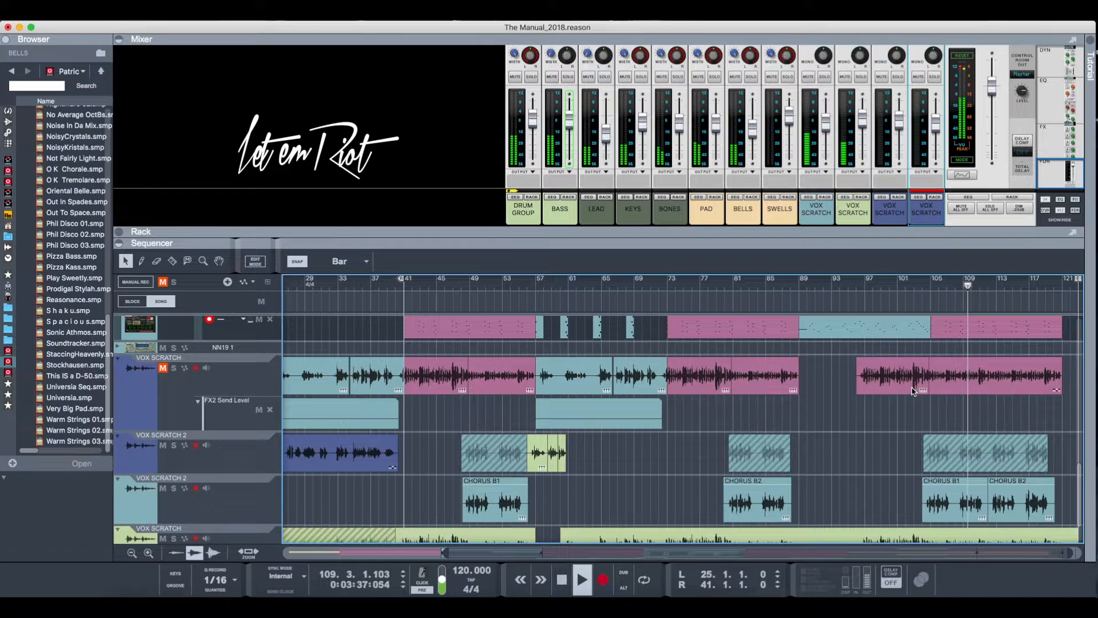
key("space")
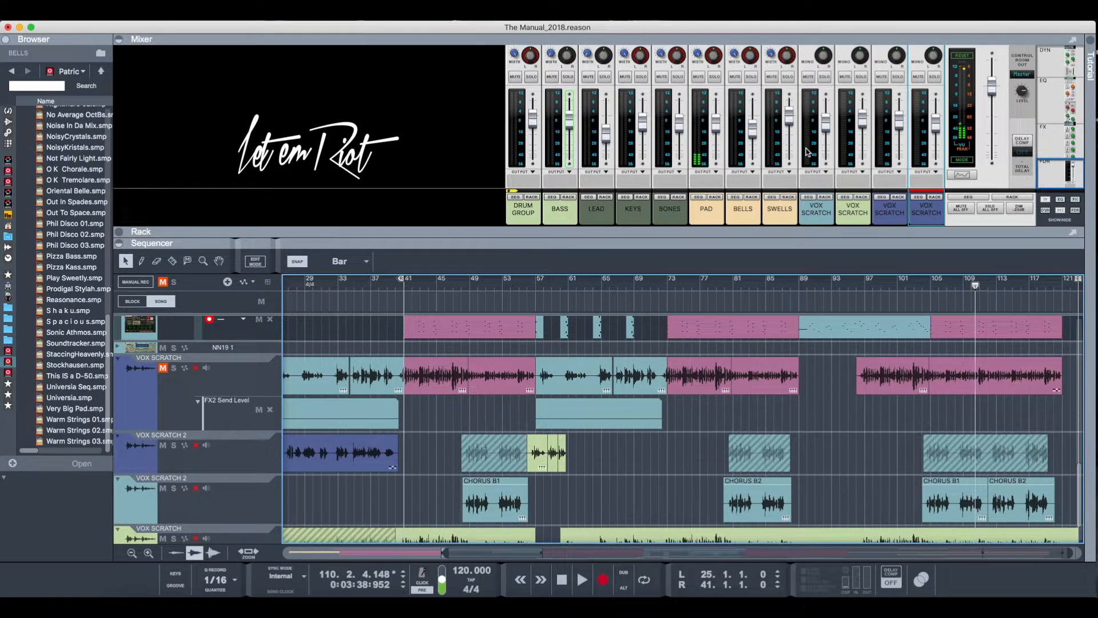
- Mute the four VOX SCRATCH channels in the mixer
left_click(809, 77)
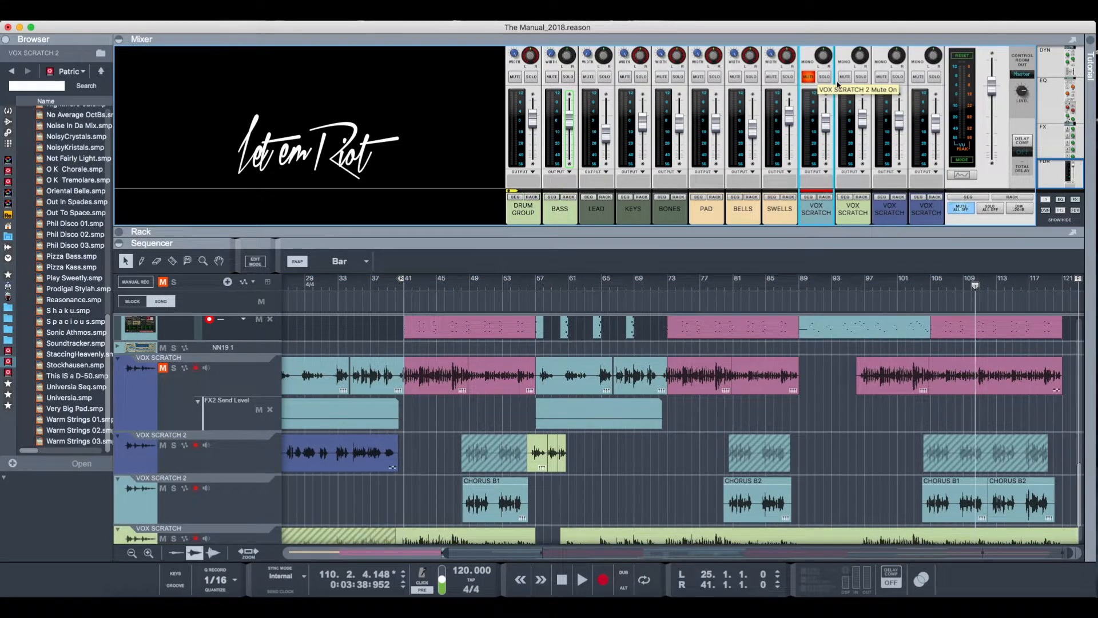
left_click(845, 77)
left_click(881, 77)
left_click(918, 78)
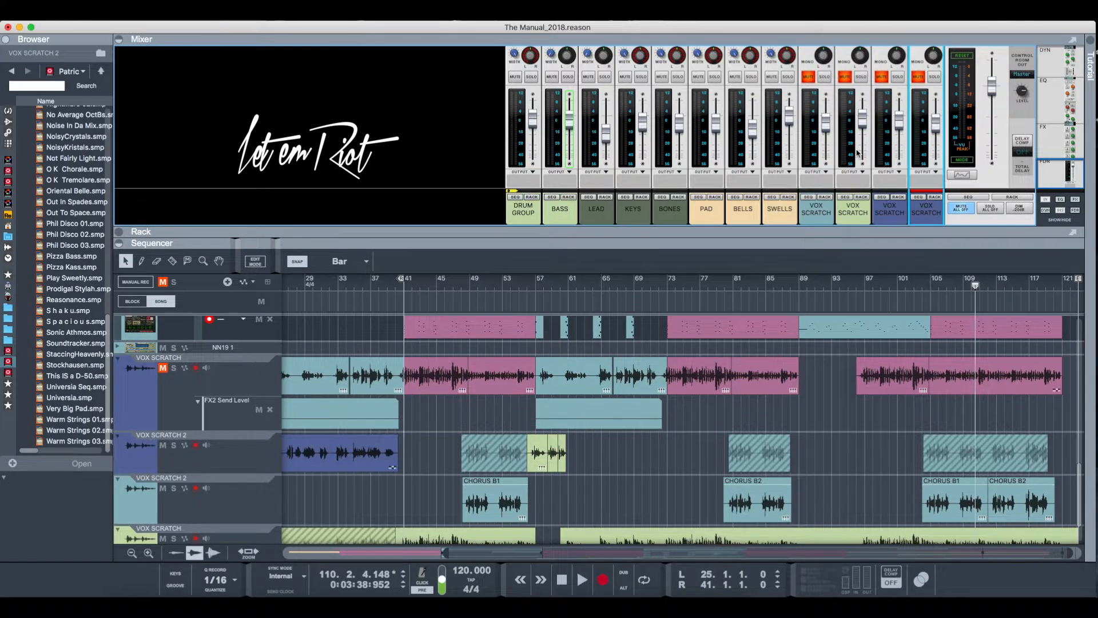
- Show the first VOX SCRATCH channel's device in the rack and examine the Neptune pitch adjusters on the vocal tracks
left_click(818, 209)
left_click(818, 209)
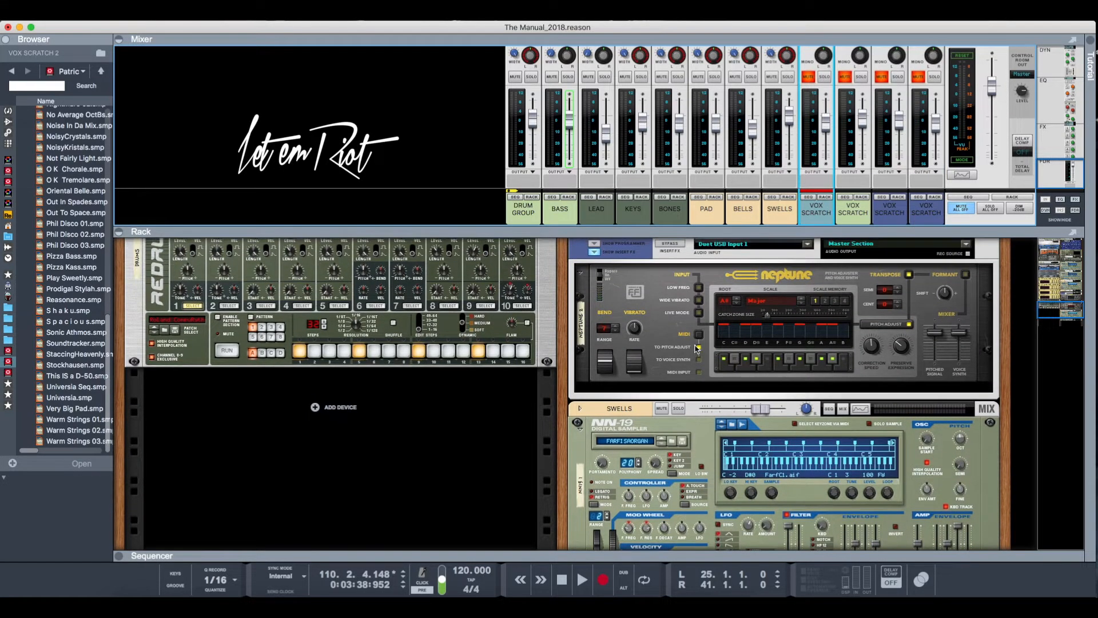
scroll(730, 353, "up", 3)
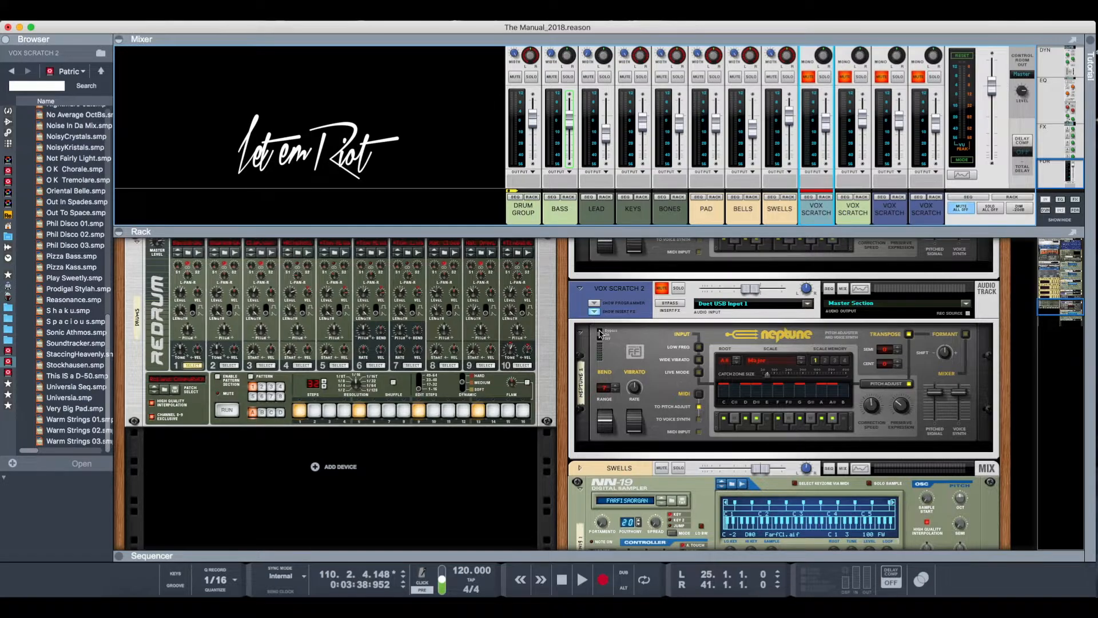
scroll(606, 357, "up", 2)
scroll(606, 357, "up", 2)
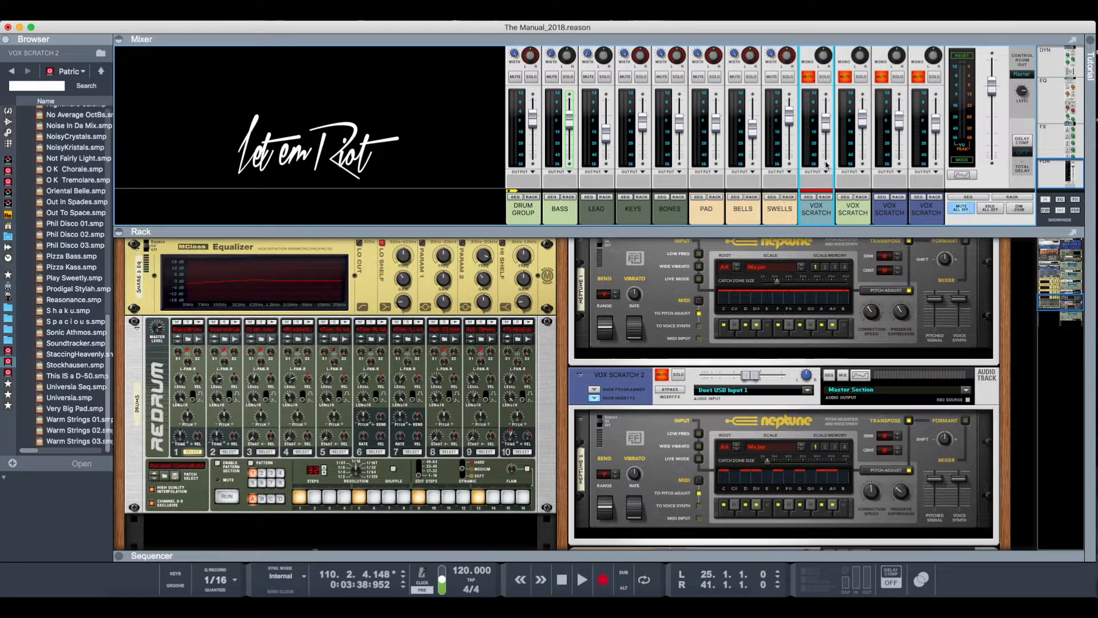
- Show the mixer's FX sends and returns, and find the VOX VERB and The Echo send effects in the rack
left_click_drag(1057, 171, 1057, 130)
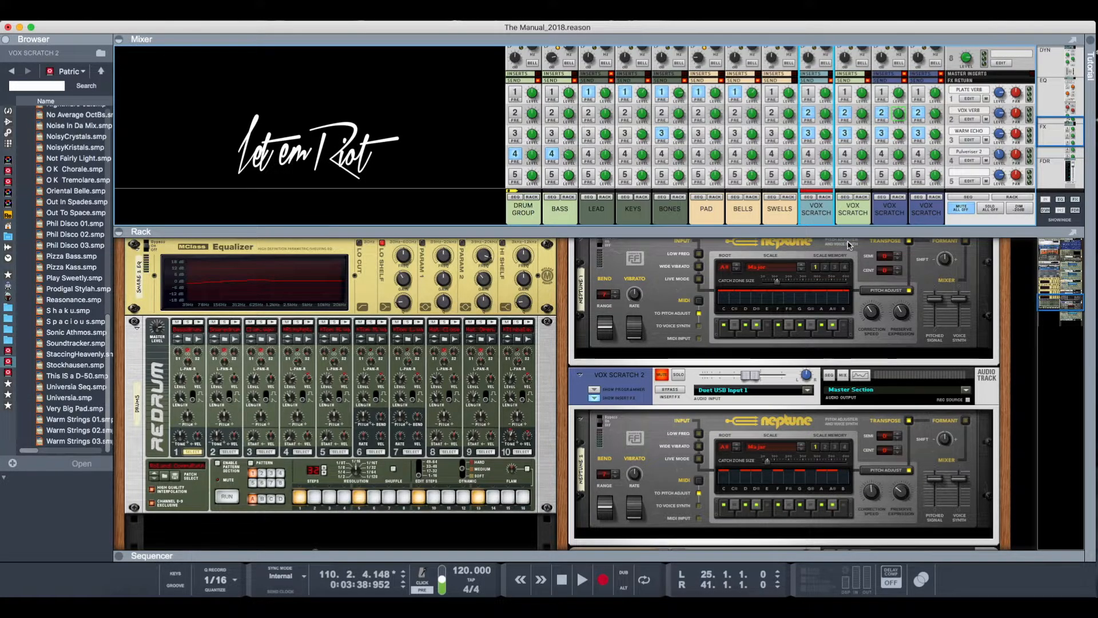
scroll(284, 409, "up", 15)
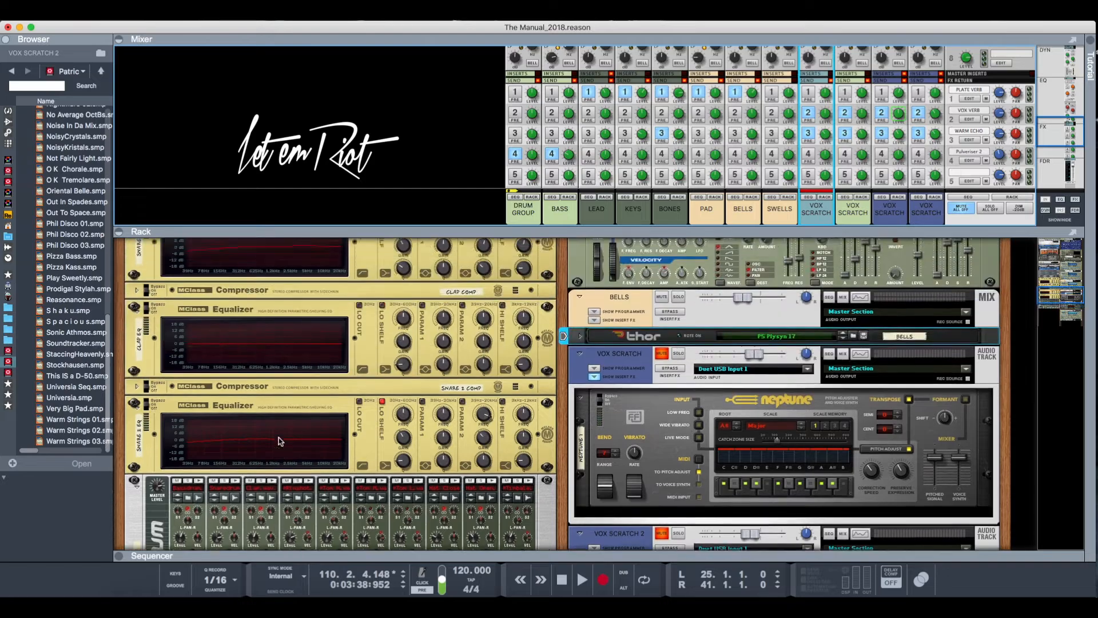
scroll(284, 407, "up", 2)
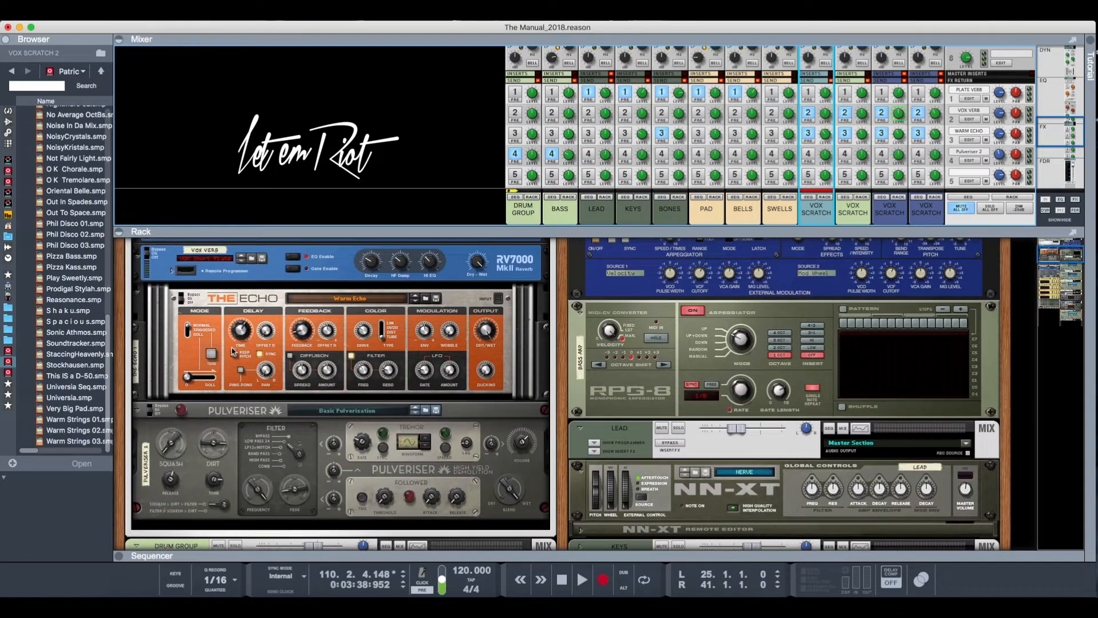
left_click(225, 309)
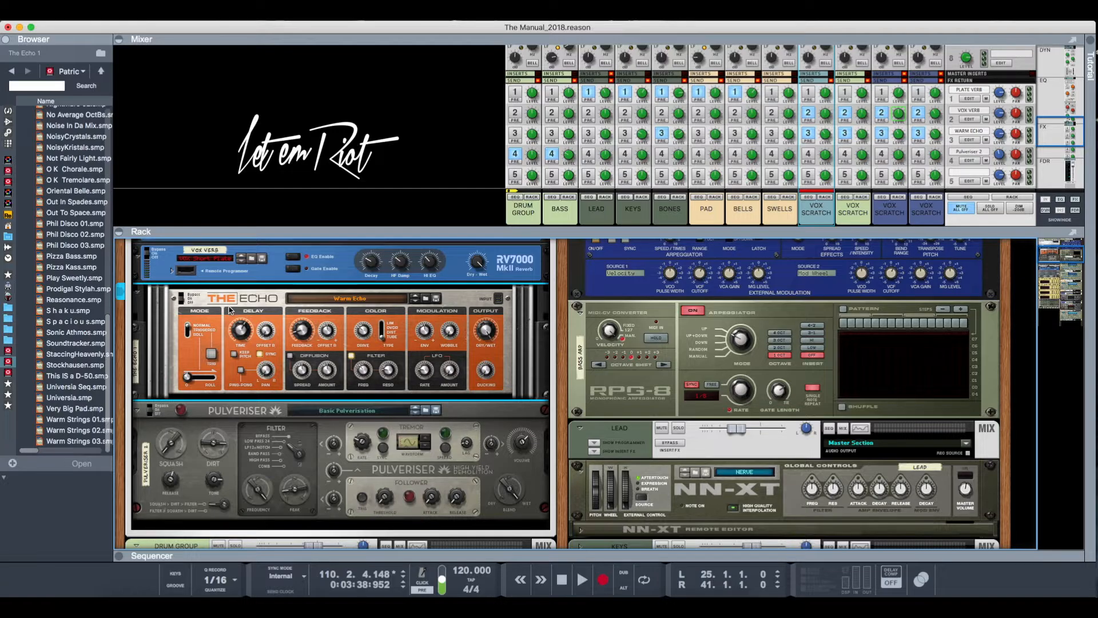
- Examine the settings of The Echo's Warm Echo patch and the Pulveriser's Basic Pulverization patch in the rack
scroll(230, 310, "down", 1)
scroll(229, 310, "down", 1)
scroll(230, 310, "up", 1)
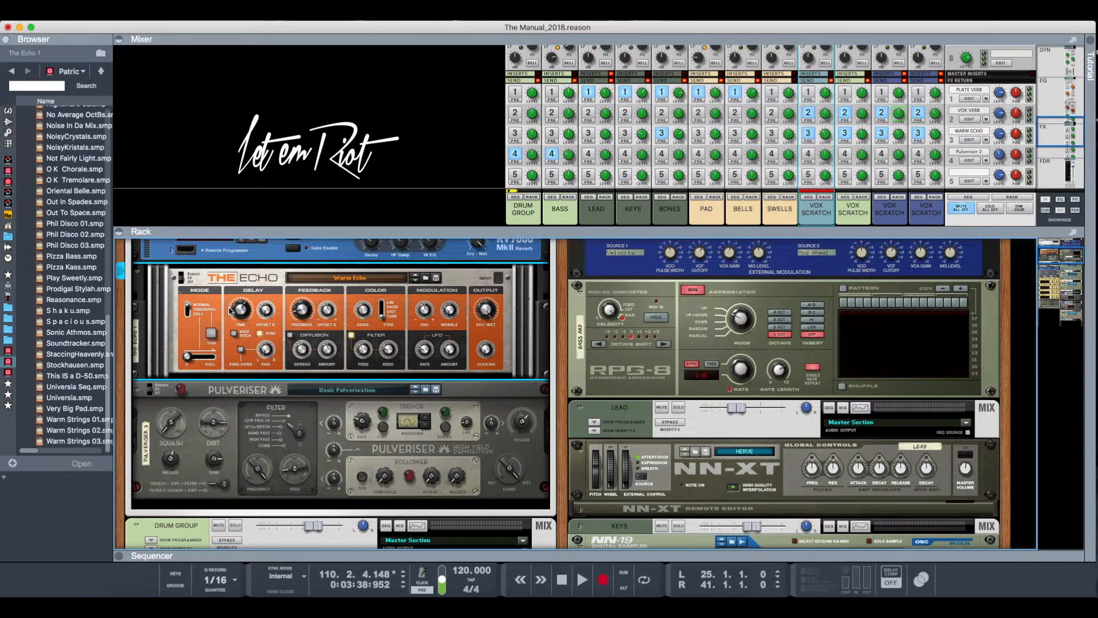
scroll(230, 311, "down", 2)
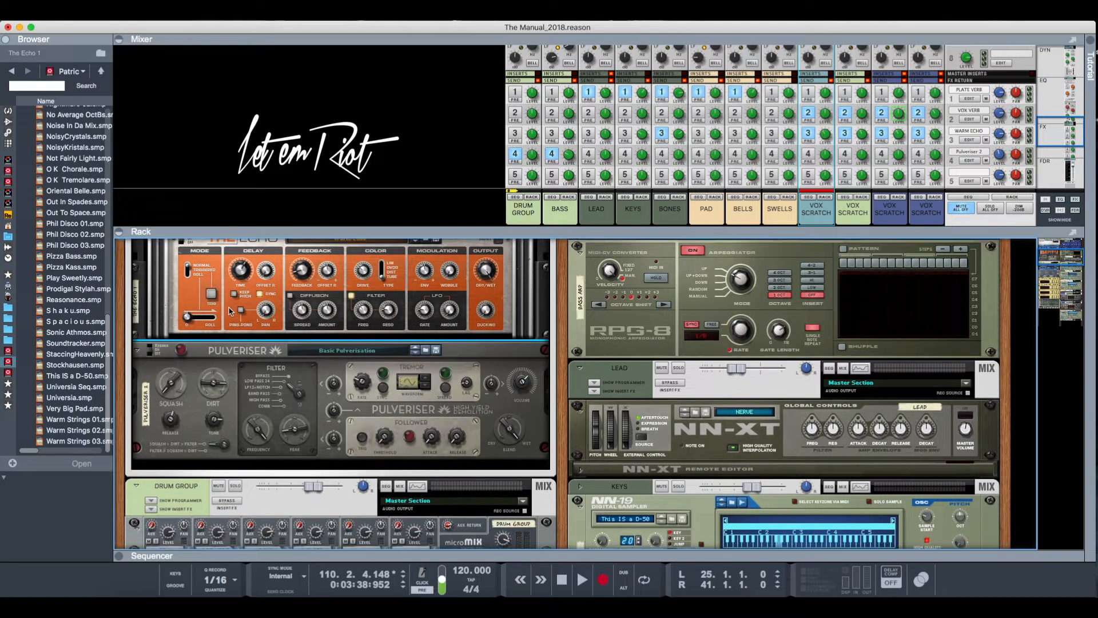
scroll(229, 311, "up", 1)
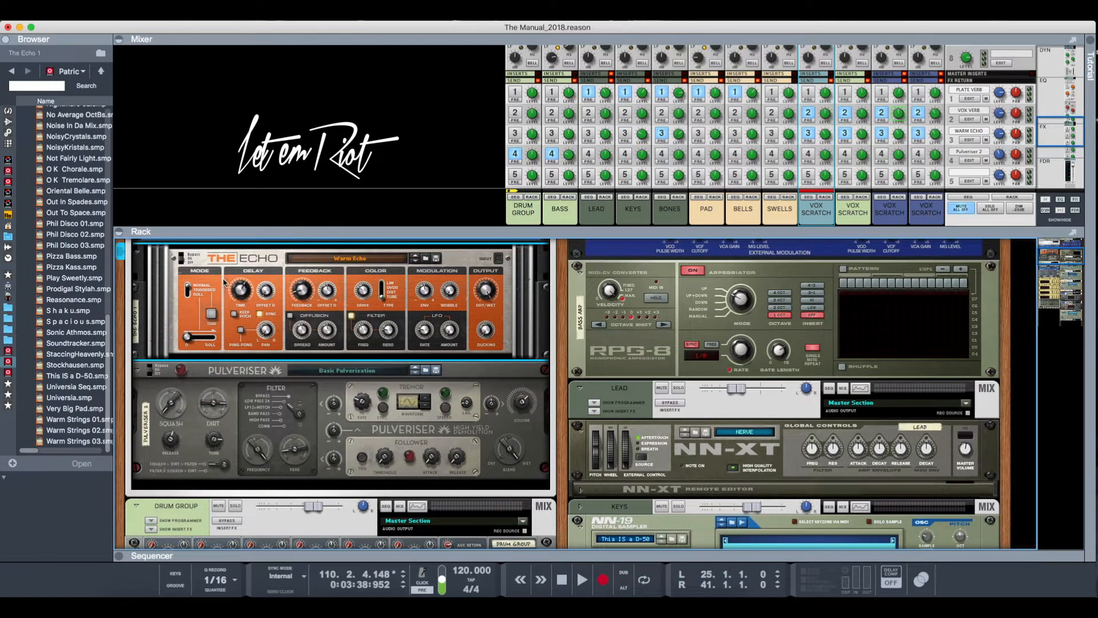
scroll(223, 283, "down", 1)
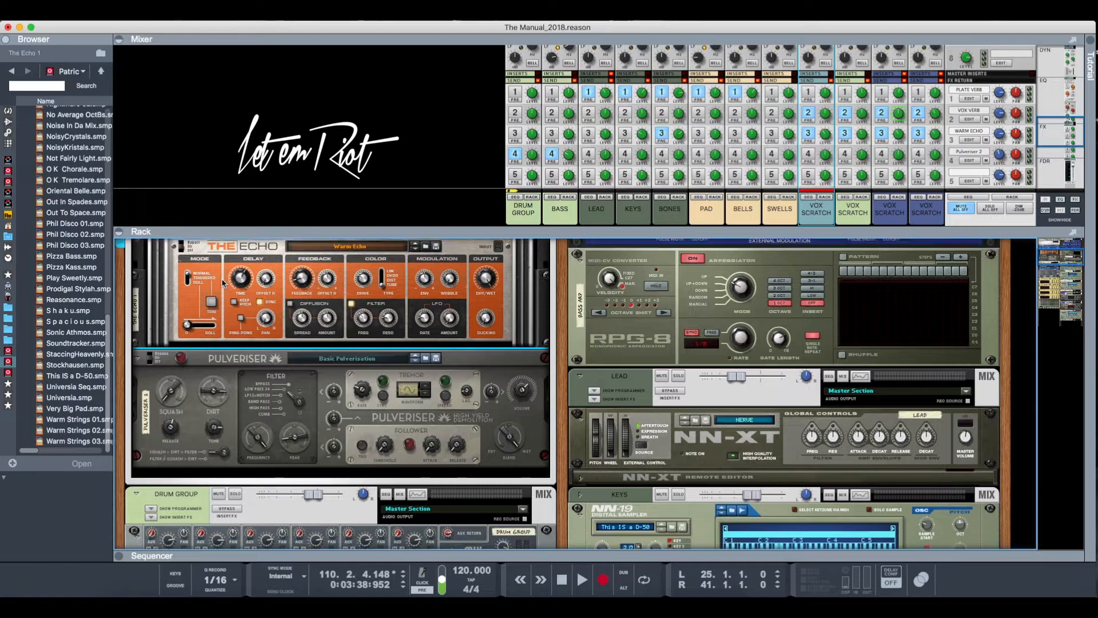
scroll(223, 283, "up", 1)
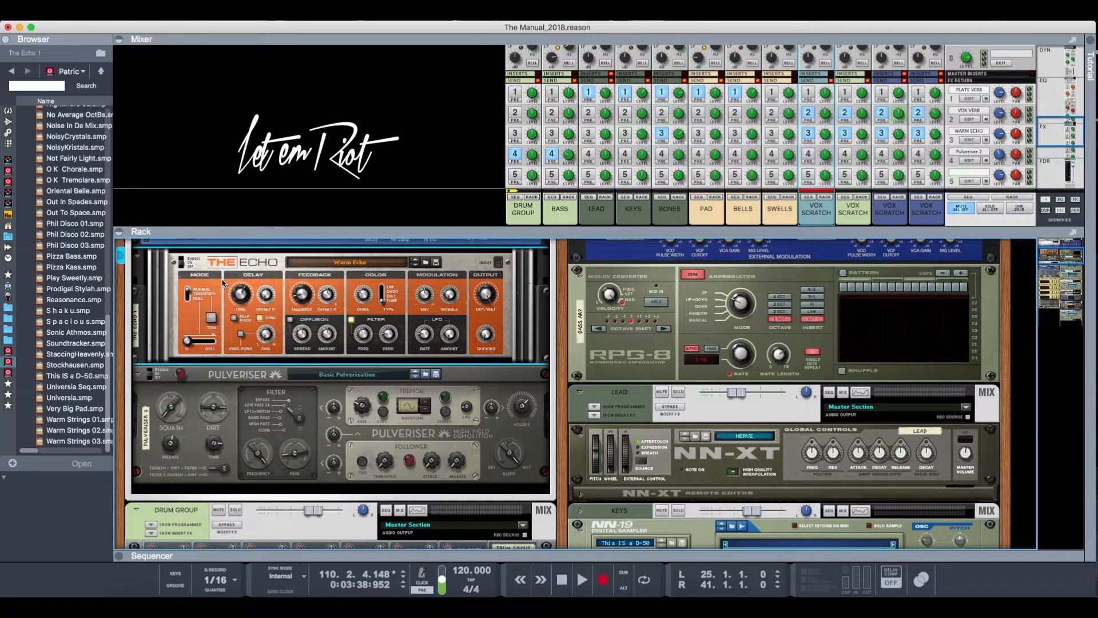
left_click(210, 376)
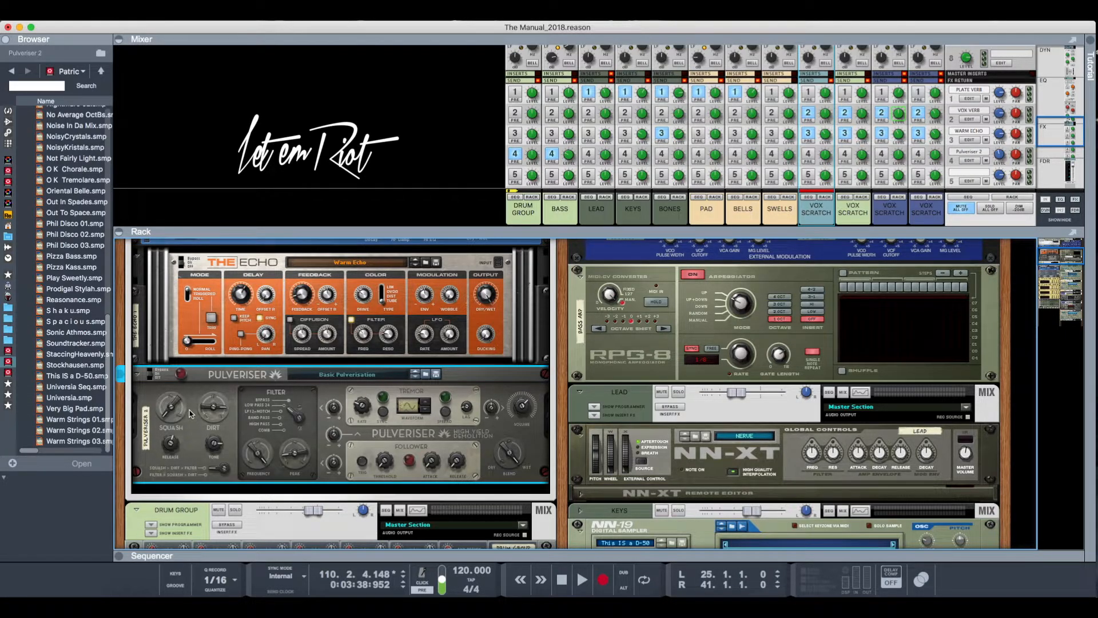
- Browse the available effect devices and expand the SoundToys plugin folder
left_click(8, 121)
scroll(67, 223, "down", 10)
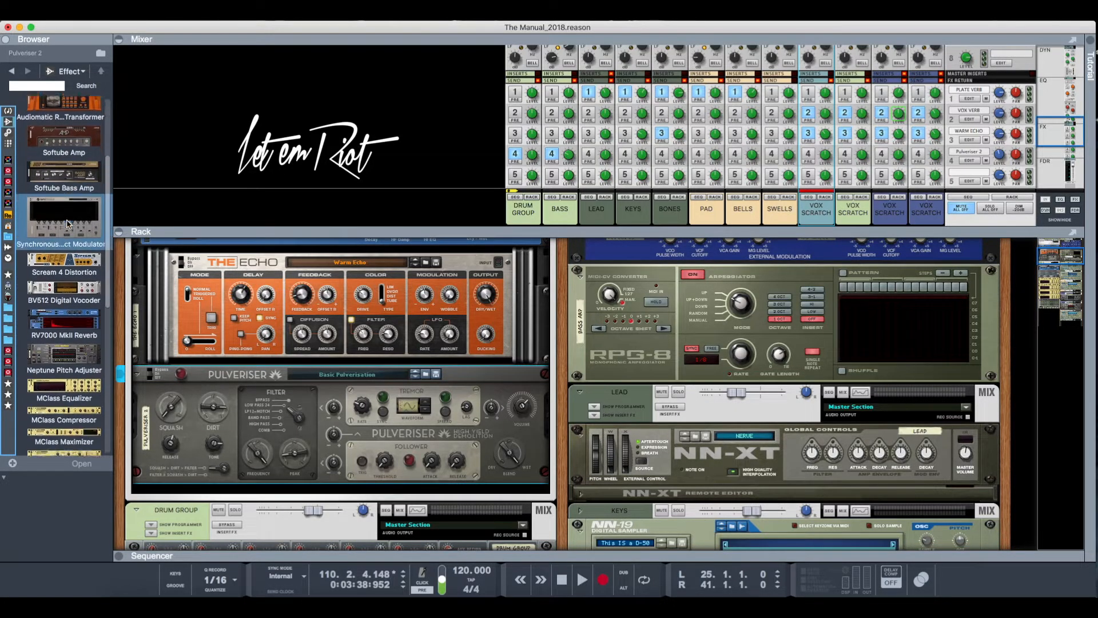
scroll(66, 223, "down", 10)
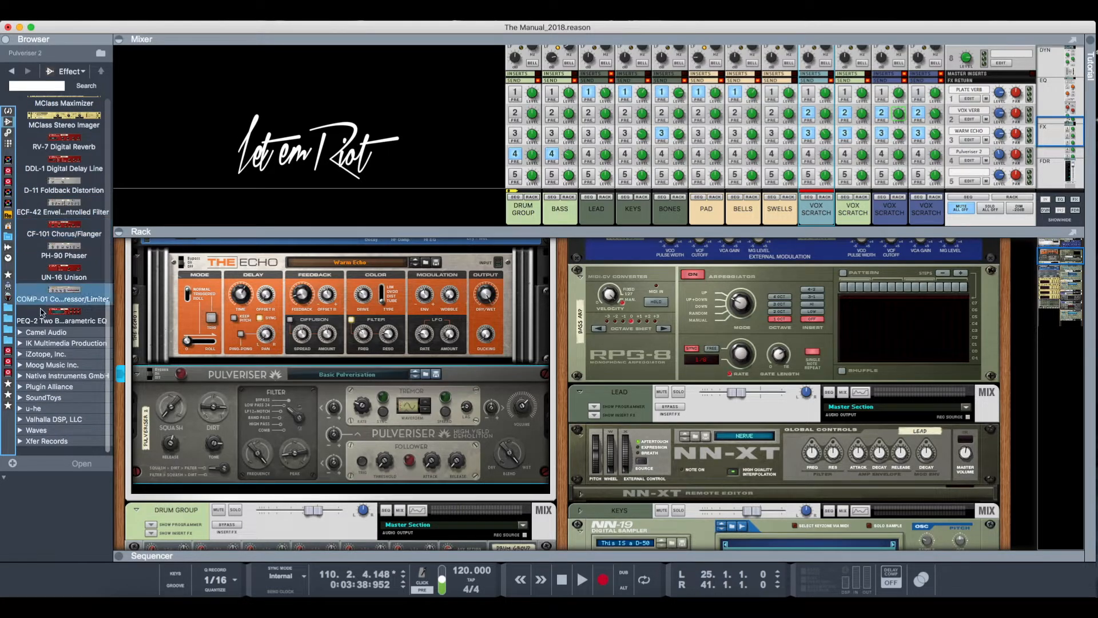
left_click(20, 398)
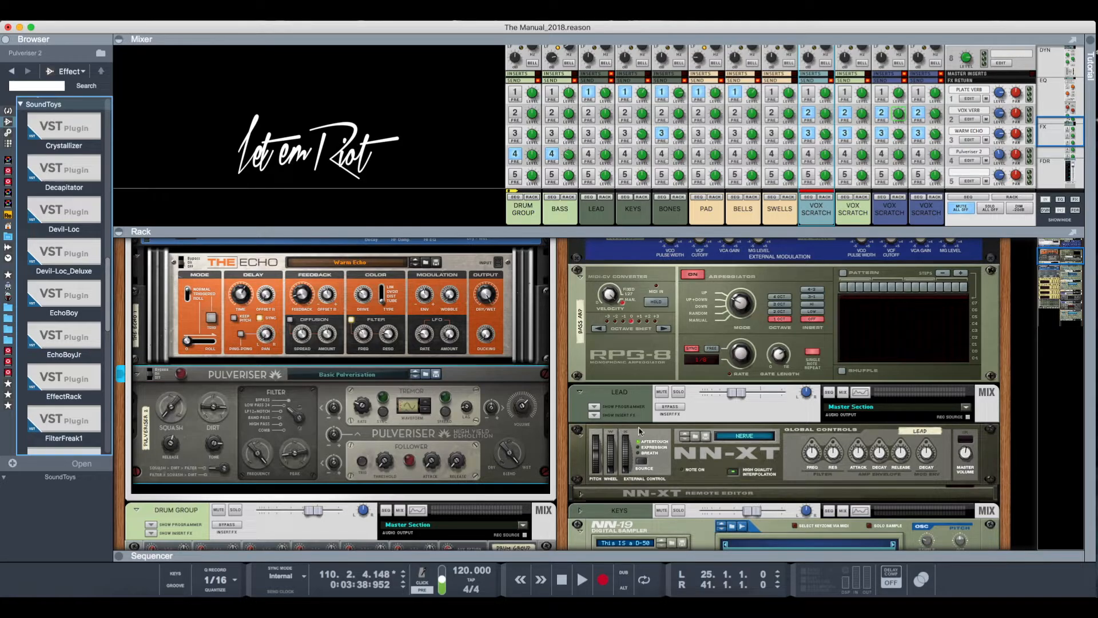
- Return from the rack to the VOX SCRATCH track in the sequencer and look over the instrument and vocal tracks
scroll(793, 409, "up", 5)
scroll(792, 409, "down", 10)
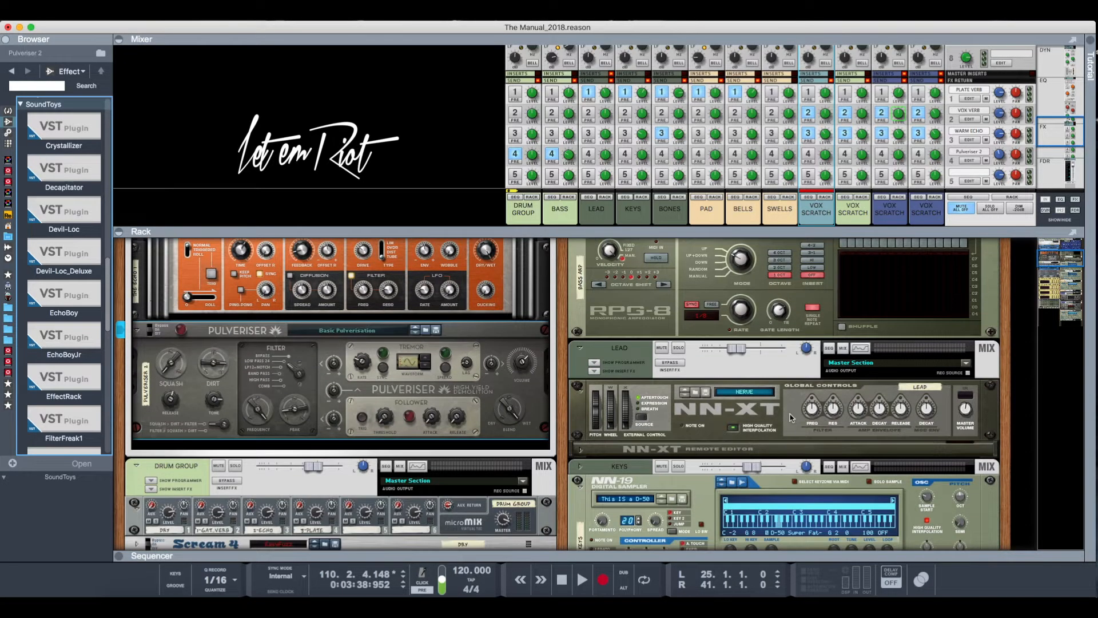
left_click(820, 200)
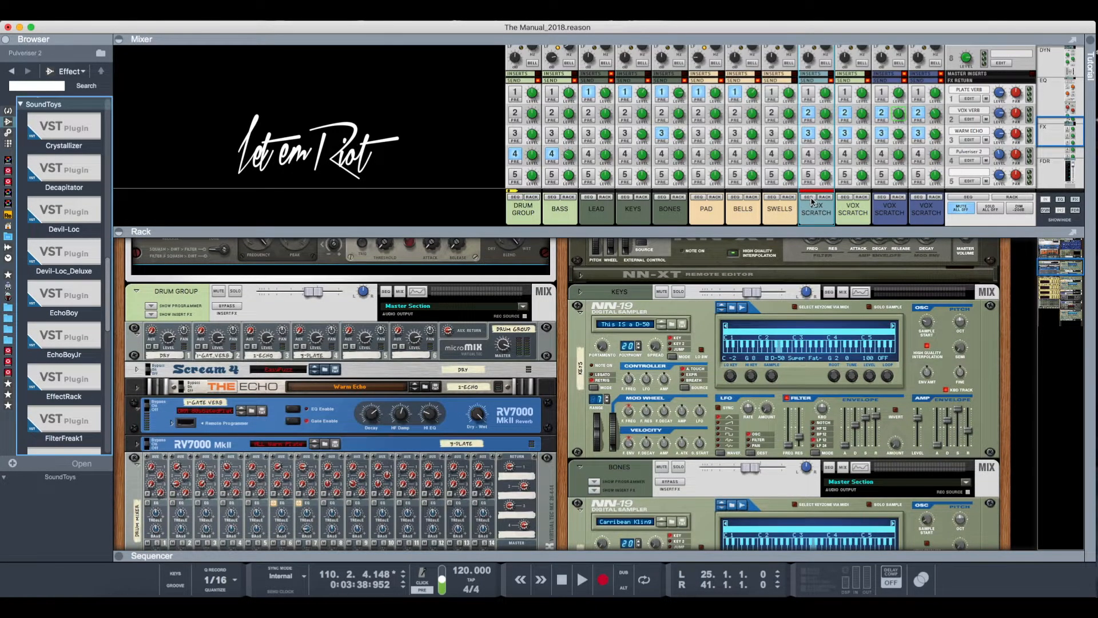
scroll(726, 424, "down", 1)
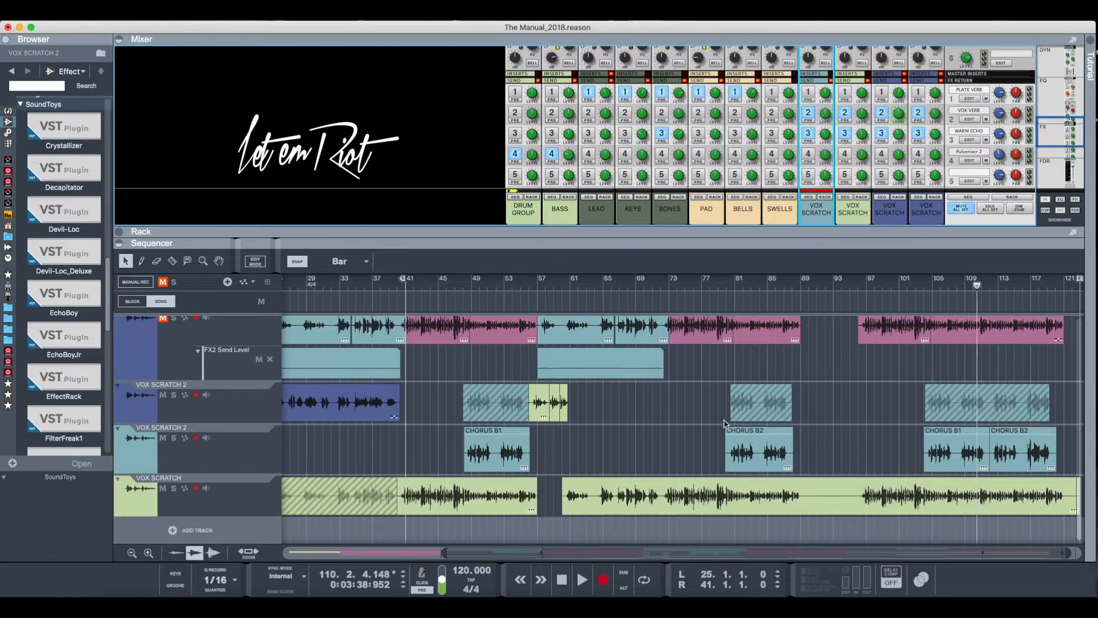
scroll(725, 423, "up", 10)
scroll(726, 423, "up", 3)
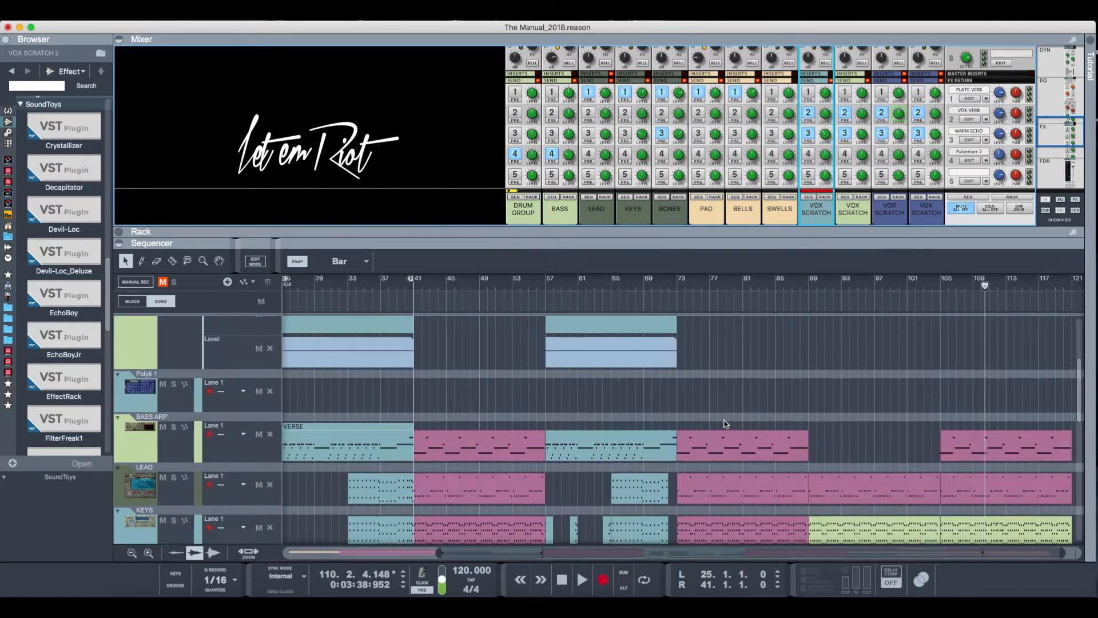
scroll(725, 423, "down", 4)
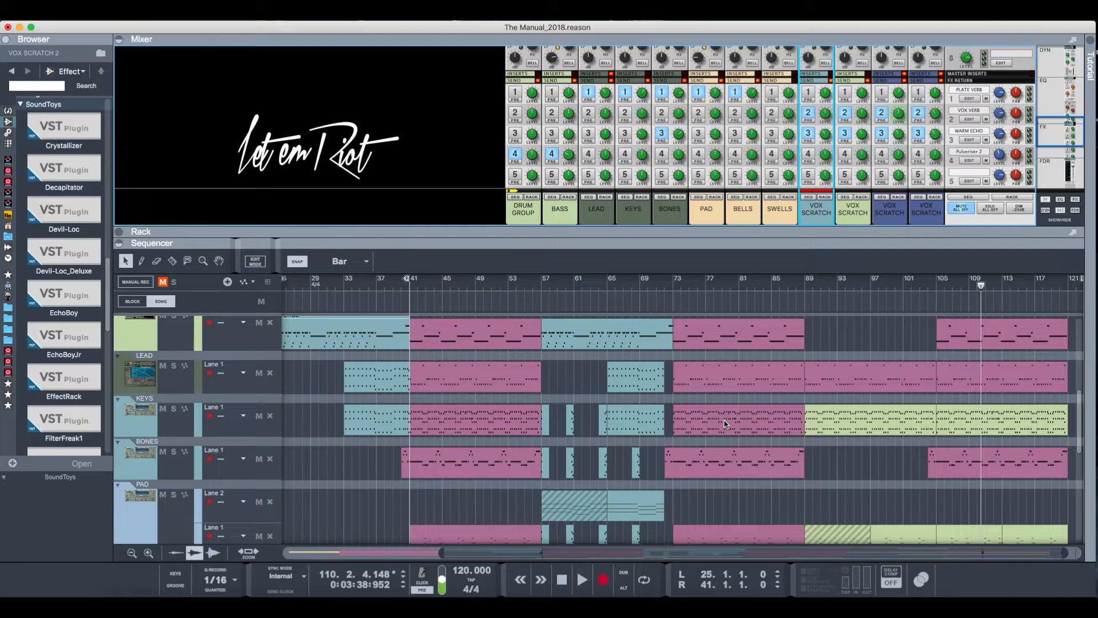
scroll(625, 435, "down", 5)
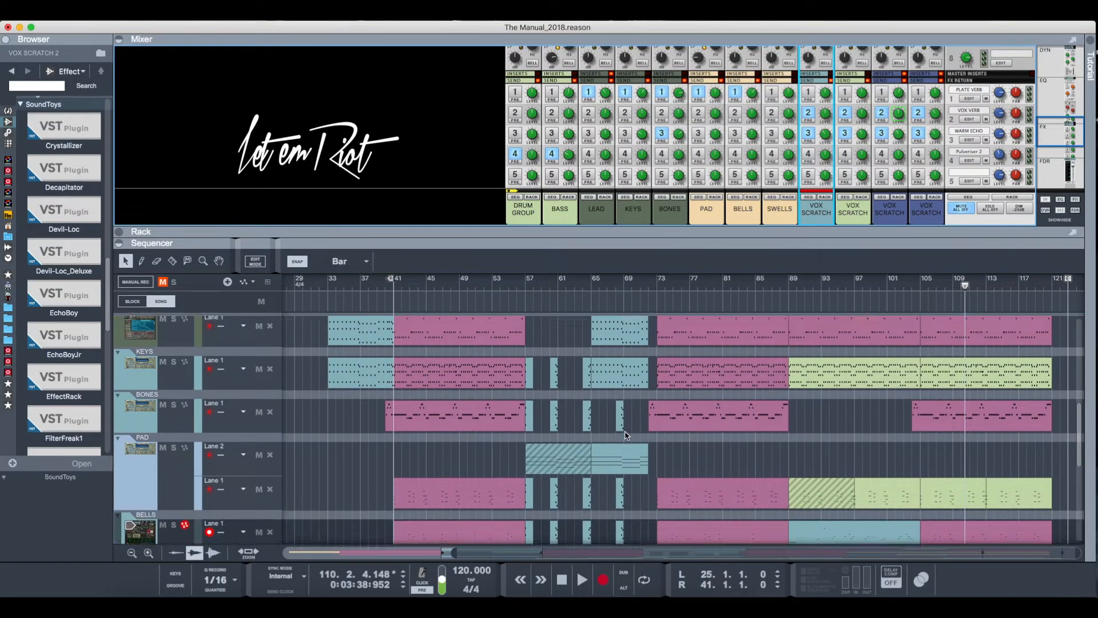
scroll(625, 435, "down", 6)
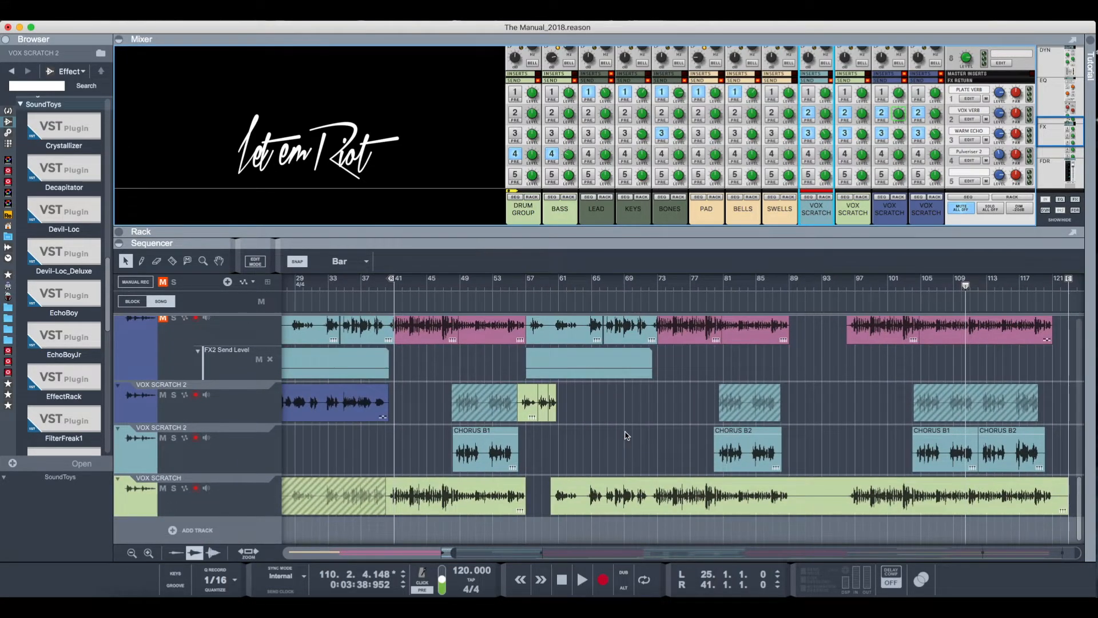
- Review the arrangement across the song's length, from the vocal tracks back to the drums at bar 1
scroll(626, 435, "left", 5)
scroll(626, 435, "up", 10)
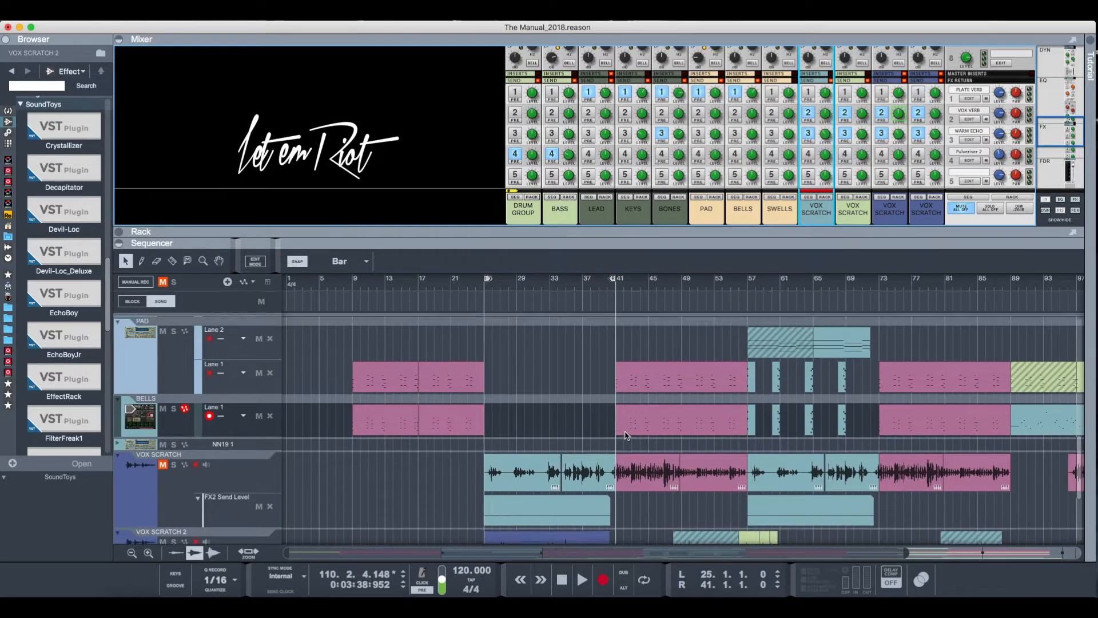
scroll(626, 434, "up", 1)
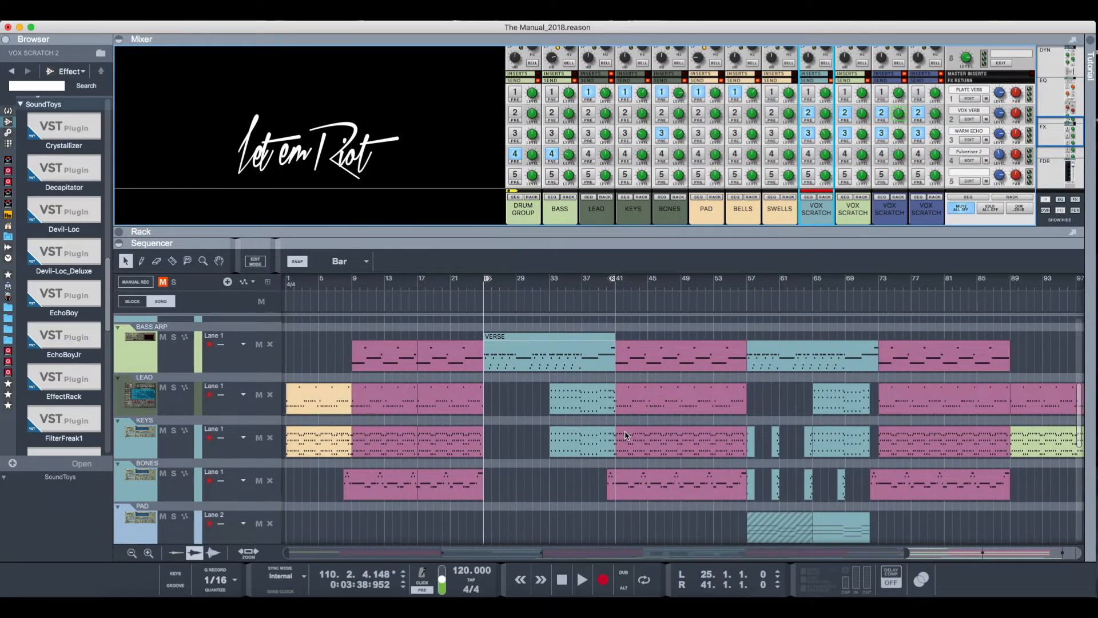
scroll(625, 435, "right", 5)
scroll(626, 434, "down", 1)
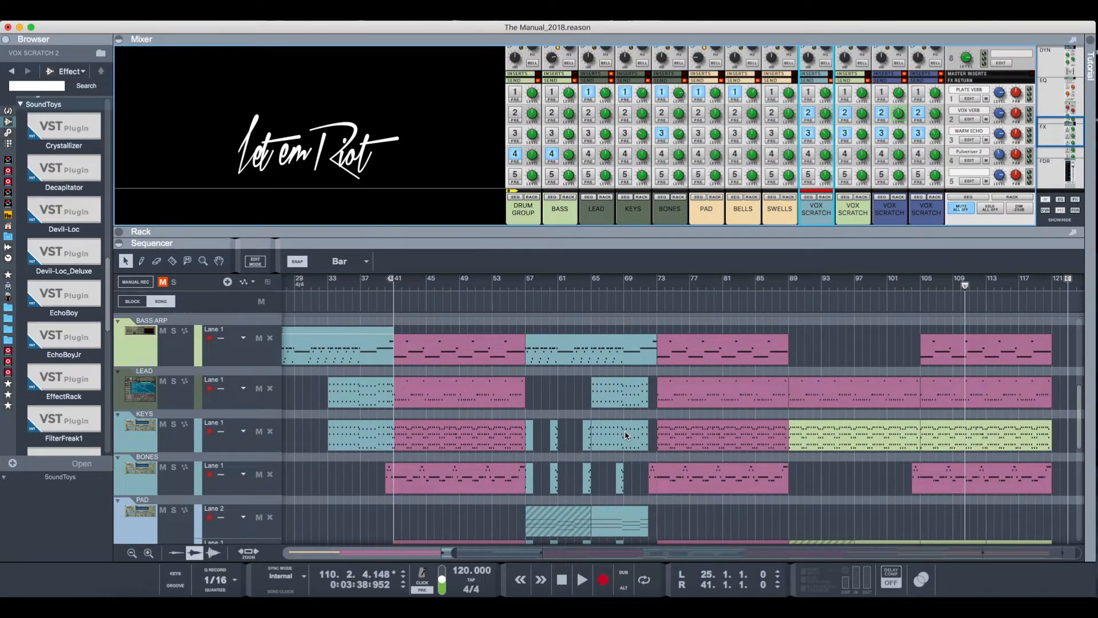
scroll(735, 437, "up", 10)
scroll(735, 438, "left", 5)
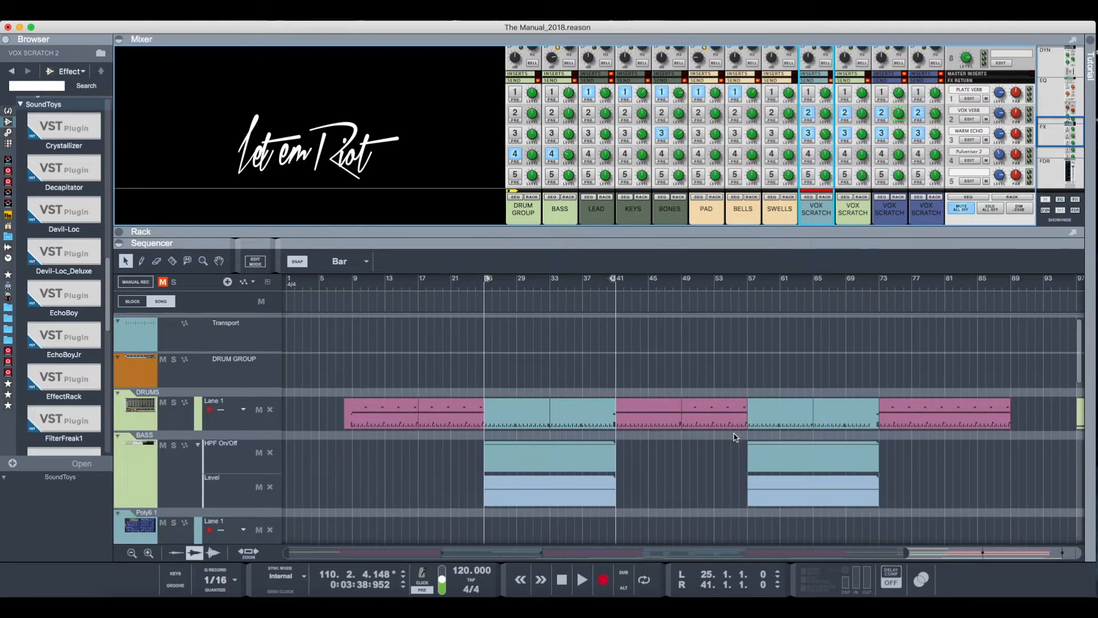
- Look through the tracks once more from the drum group down to the vocals, covering the bars from the song's start
scroll(735, 437, "down", 2)
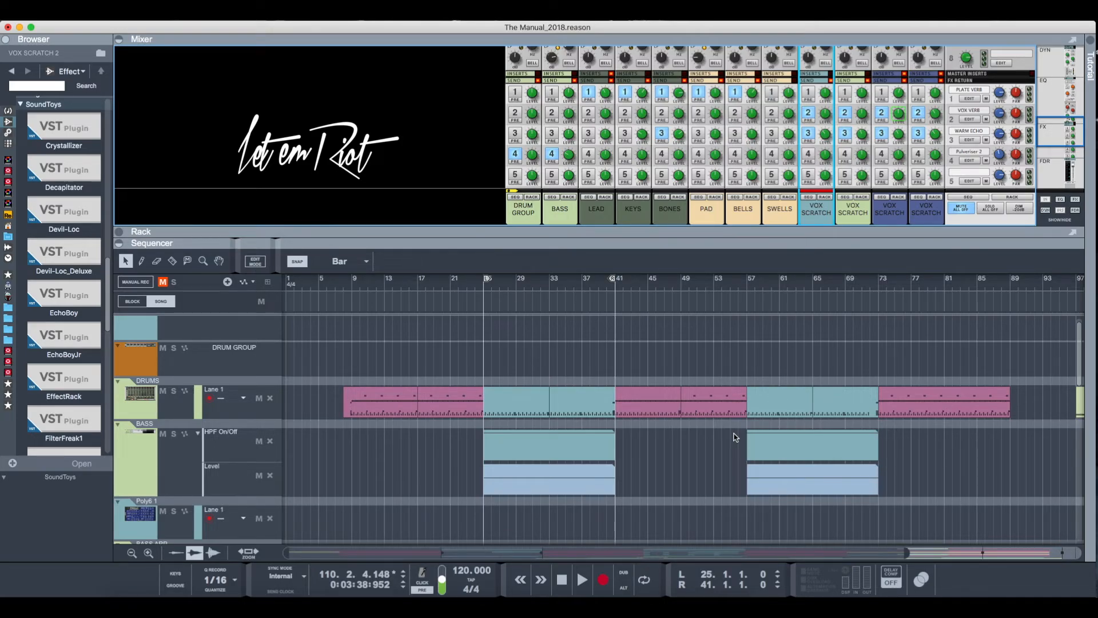
scroll(736, 437, "down", 10)
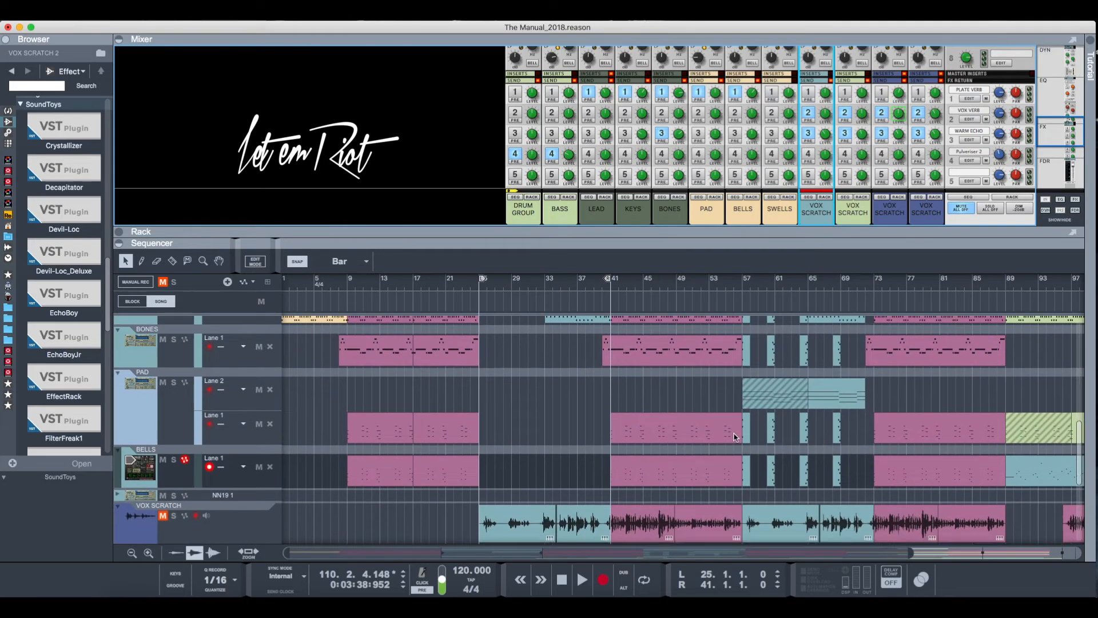
scroll(735, 437, "down", 5)
scroll(735, 437, "up", 15)
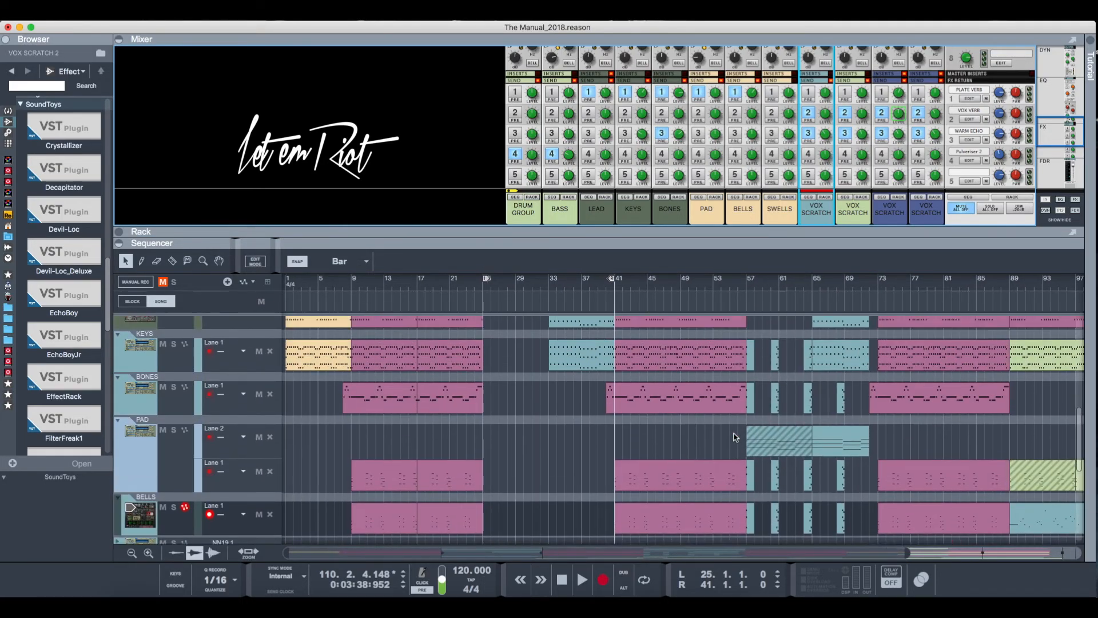
scroll(735, 437, "left", 1)
scroll(735, 437, "down", 3)
scroll(735, 437, "up", 3)
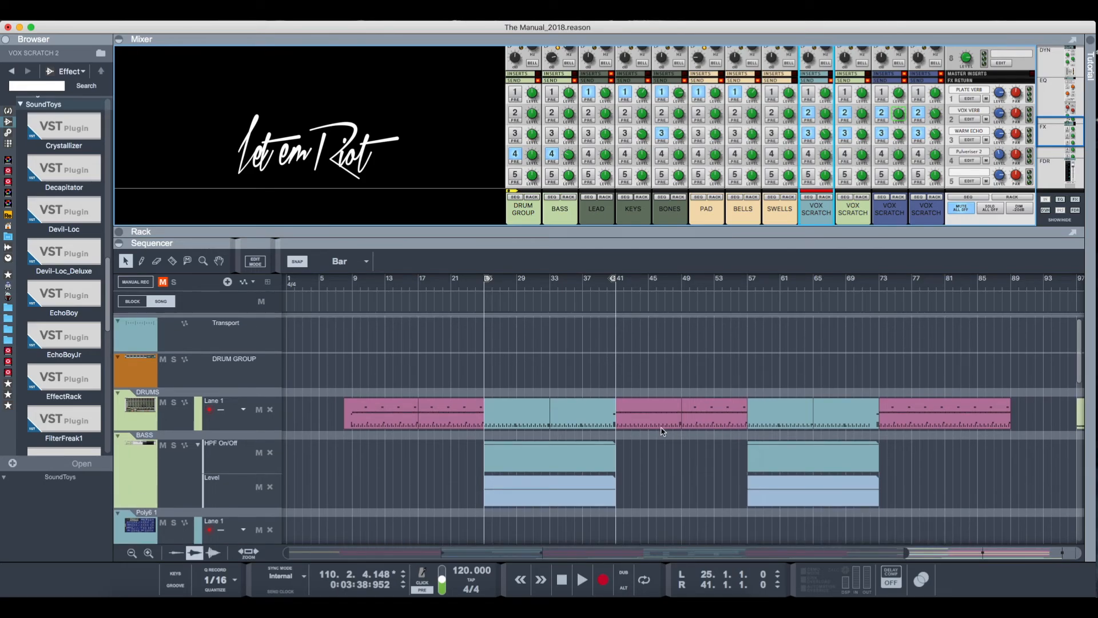
scroll(663, 412, "down", 15)
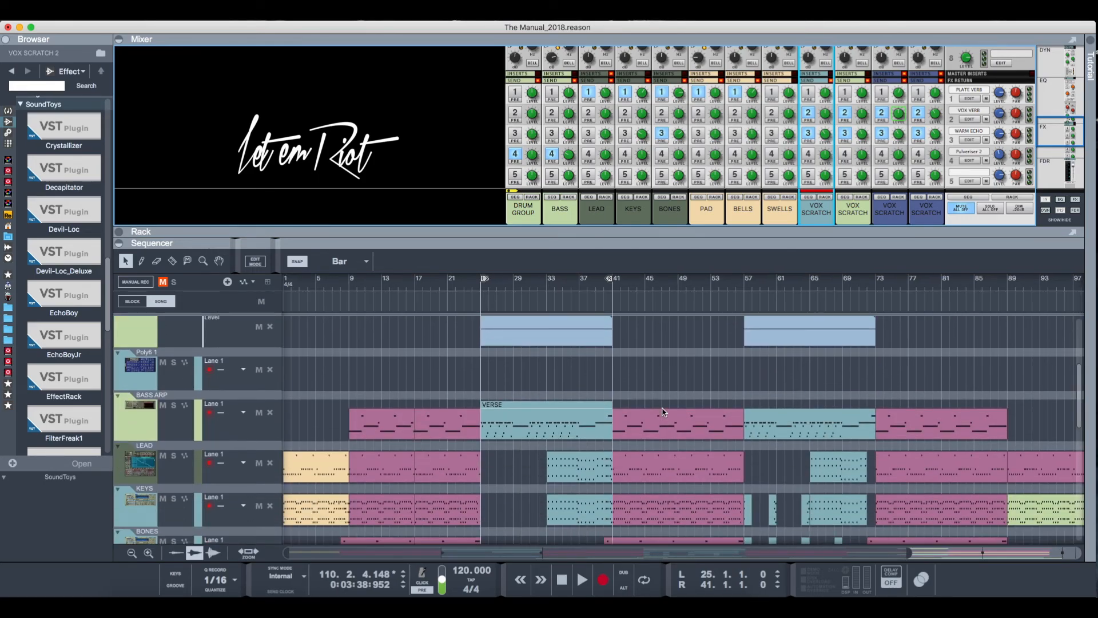
scroll(387, 515, "up", 15)
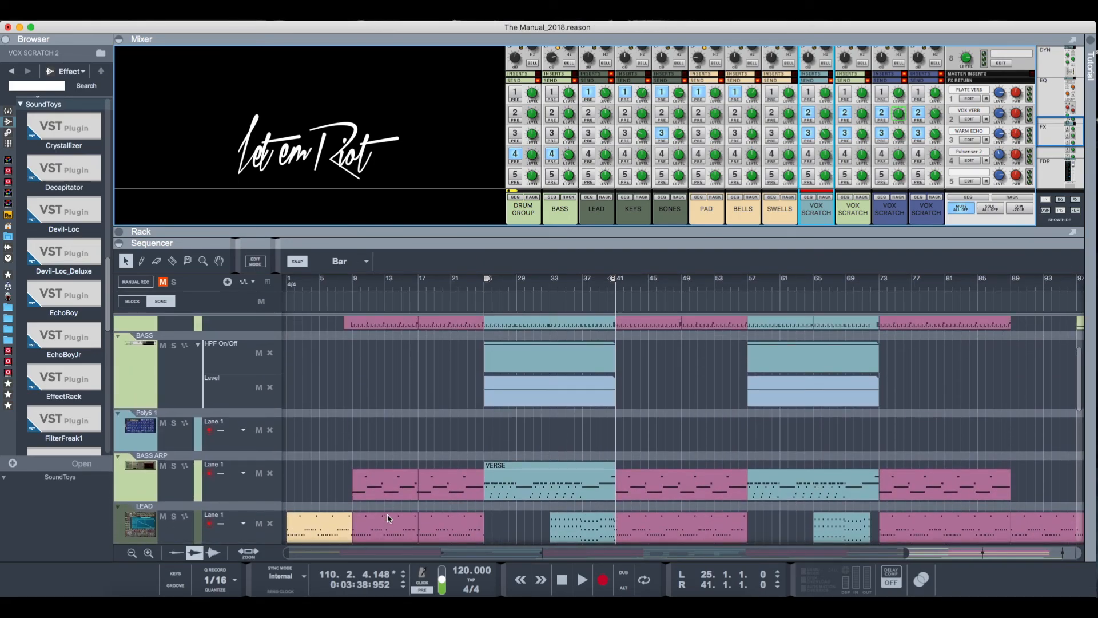
scroll(387, 518, "up", 3)
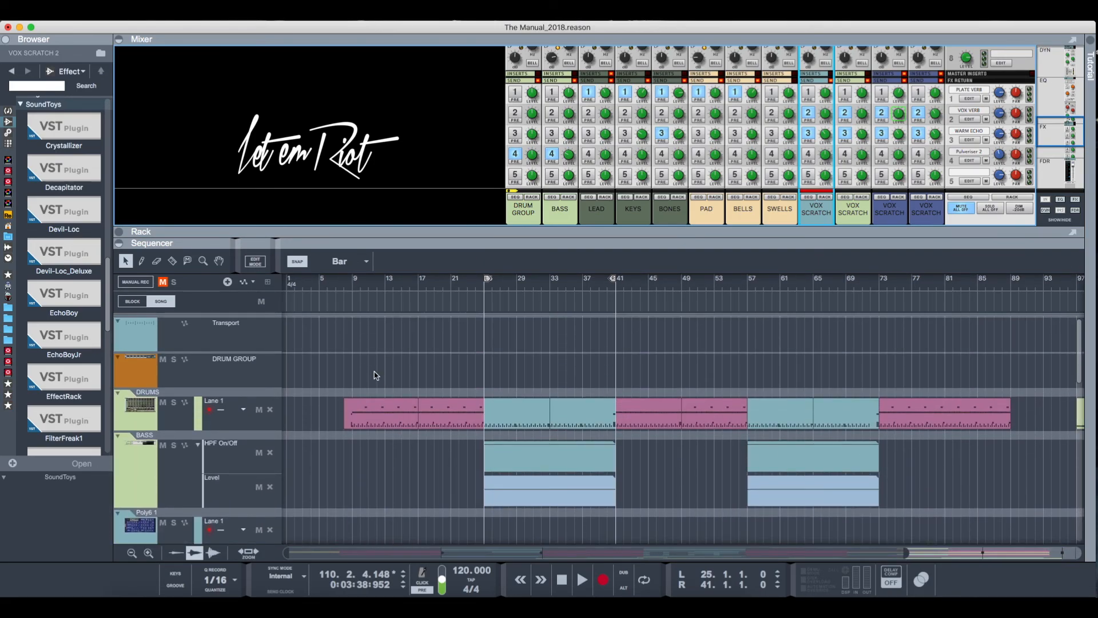